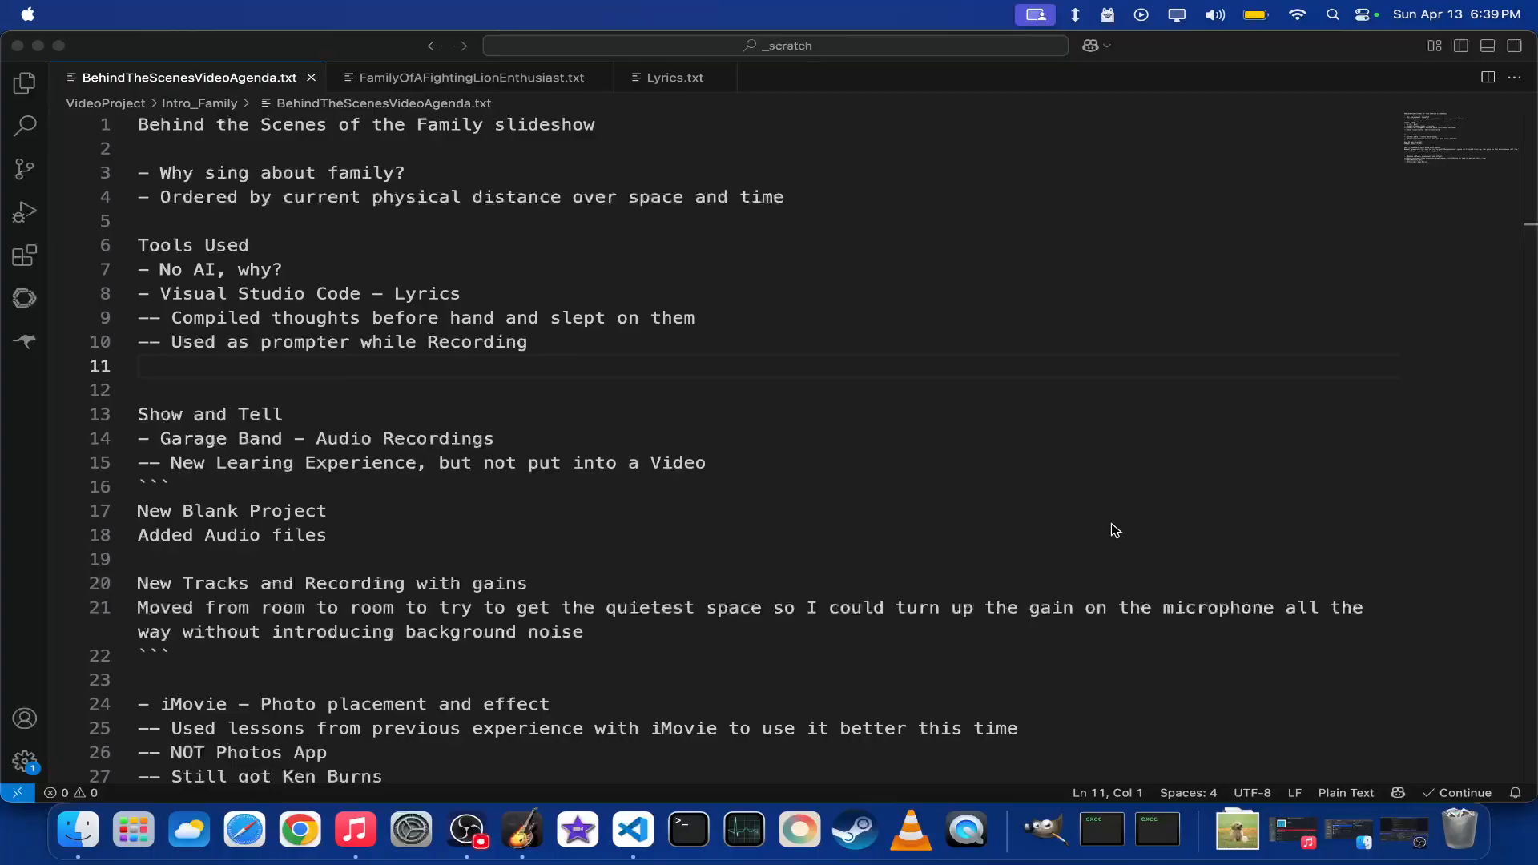
# - Read through the family notes in FamilyOfAFightingLionEnthusiast.txt, from the dog's section to the Mom section
pyautogui.click(501, 75)
pyautogui.scroll(10, 635, 214)
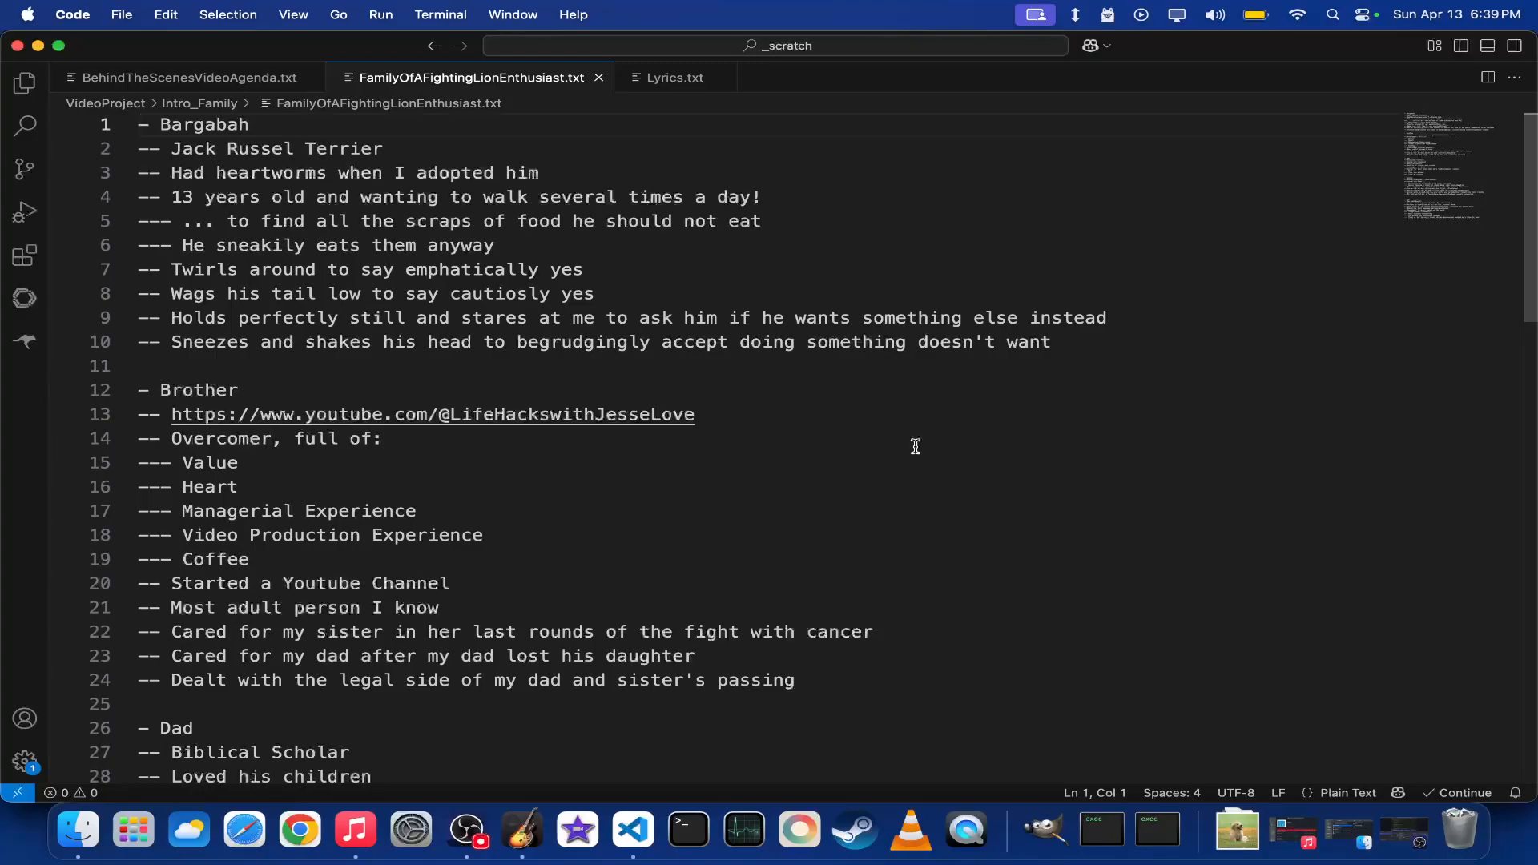
pyautogui.scroll(-3, 916, 447)
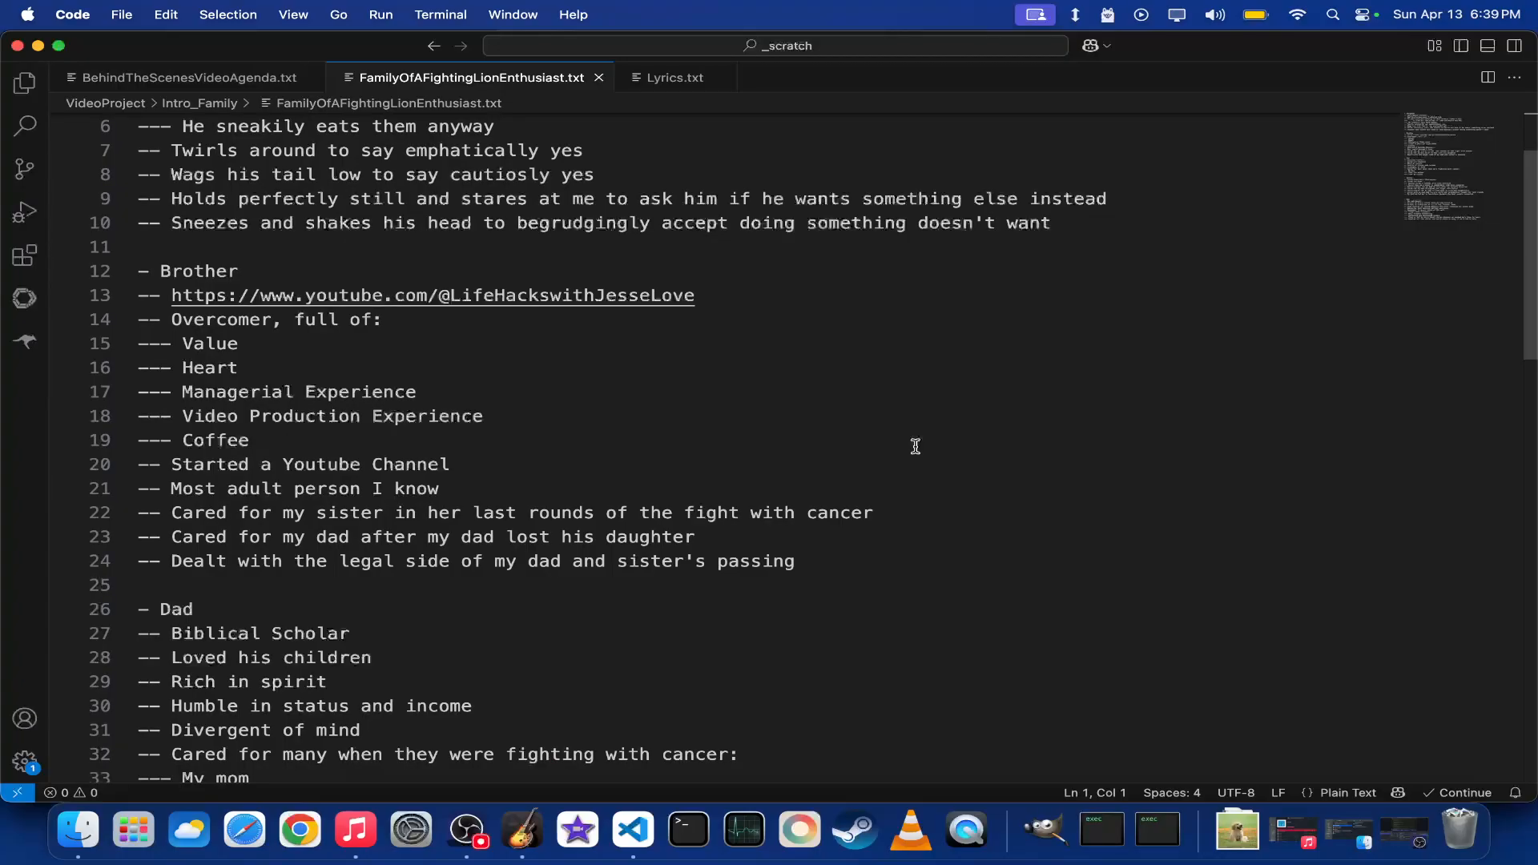
pyautogui.scroll(-8, 916, 446)
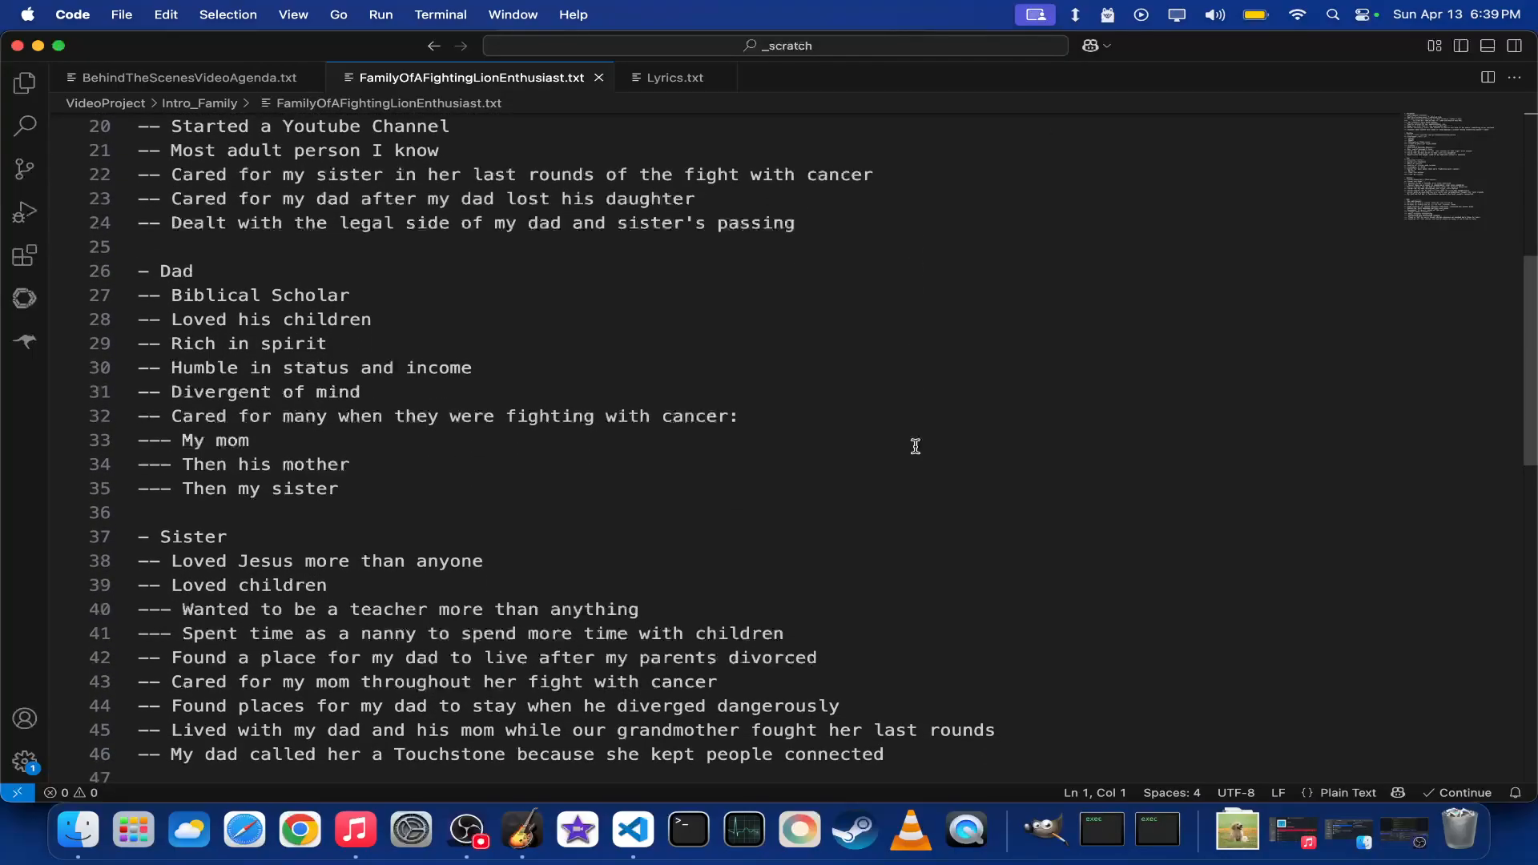
pyautogui.scroll(-6, 915, 447)
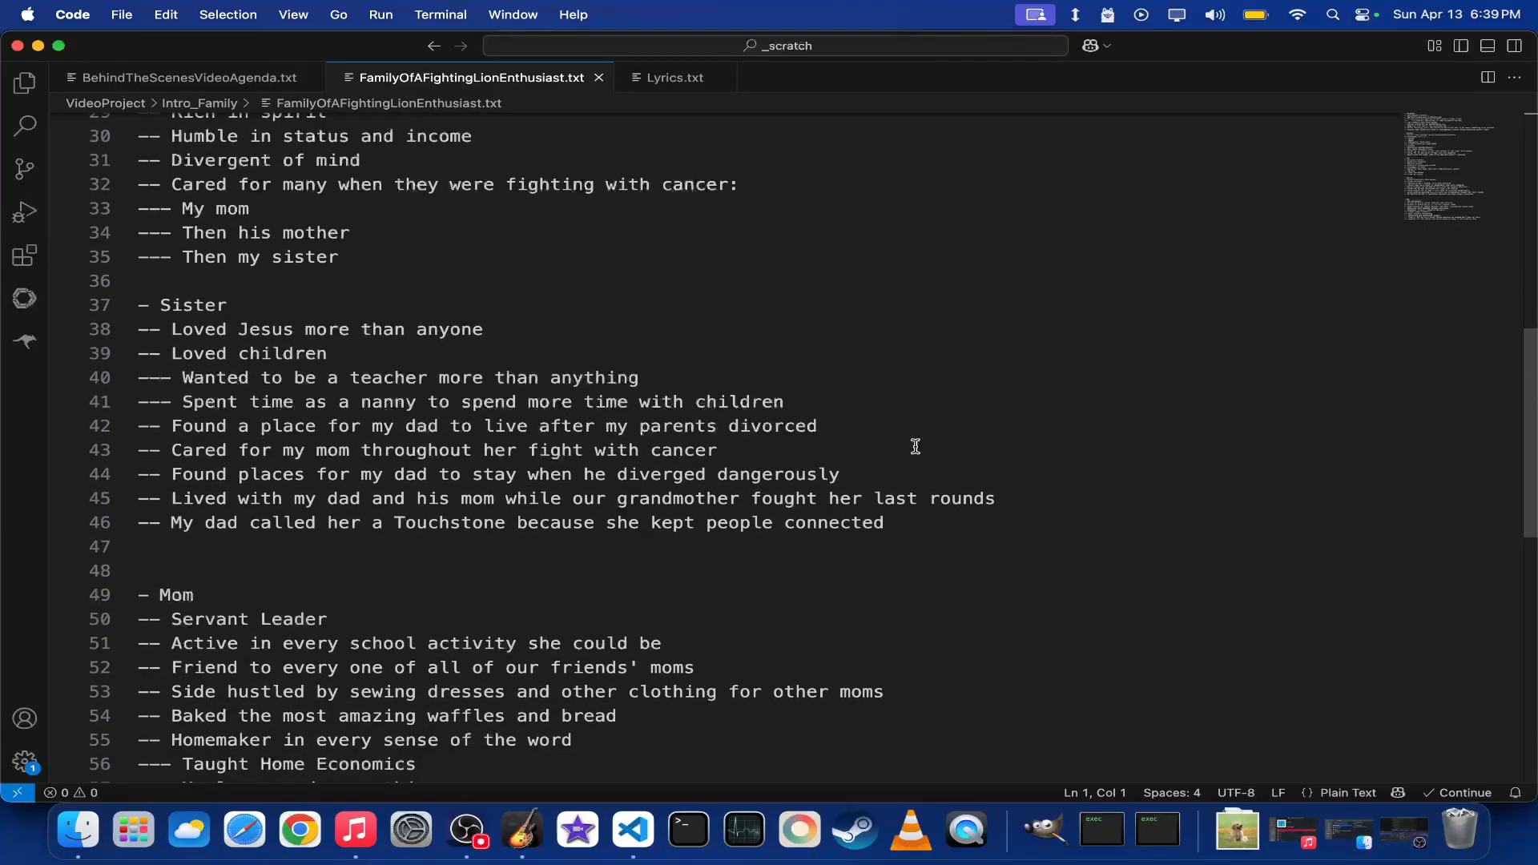
pyautogui.scroll(-8, 916, 446)
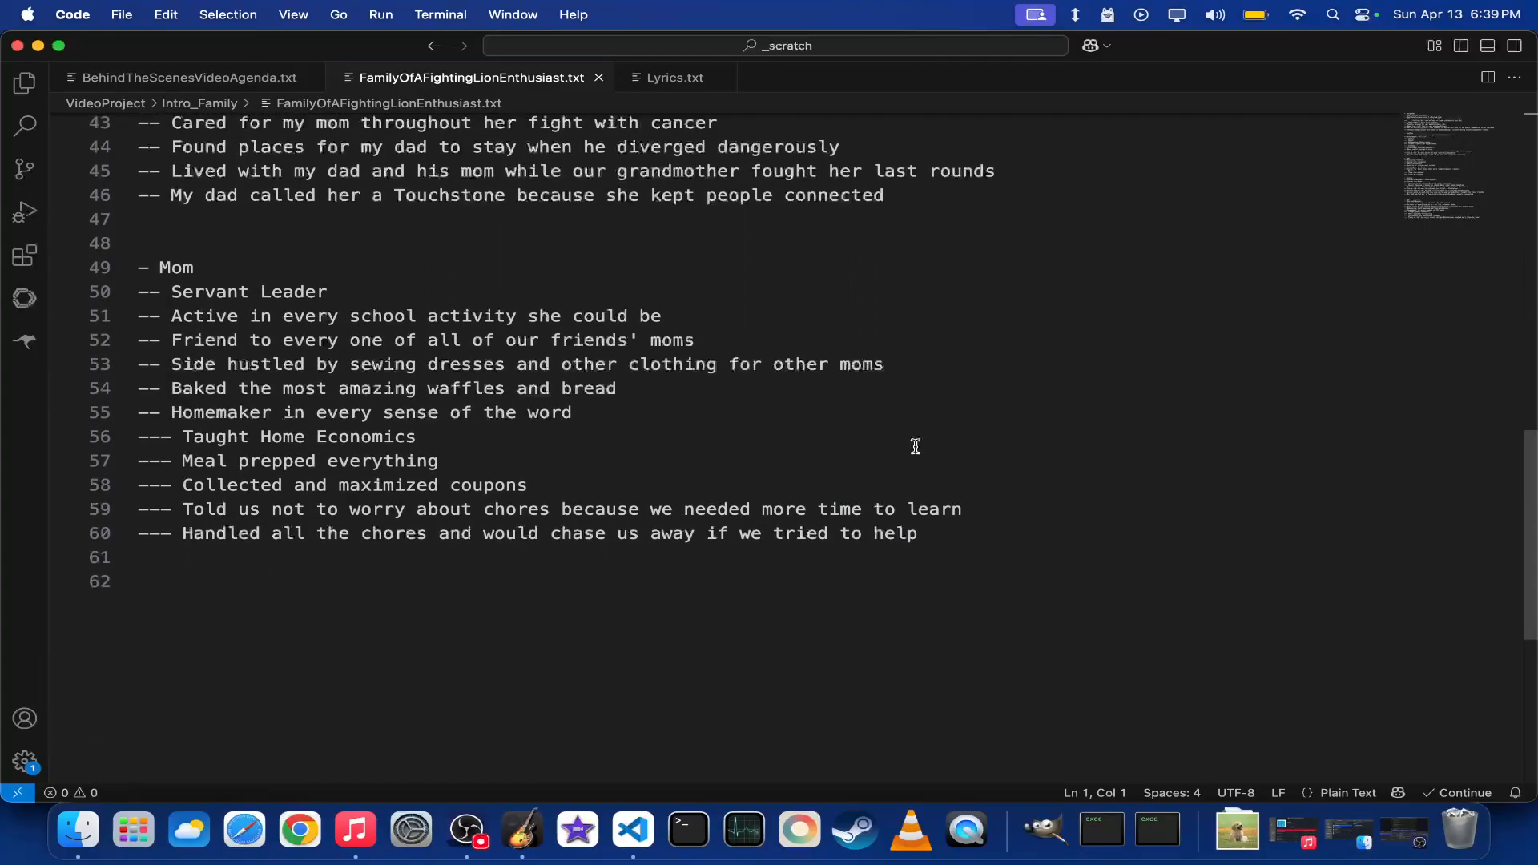
pyautogui.scroll(2, 916, 446)
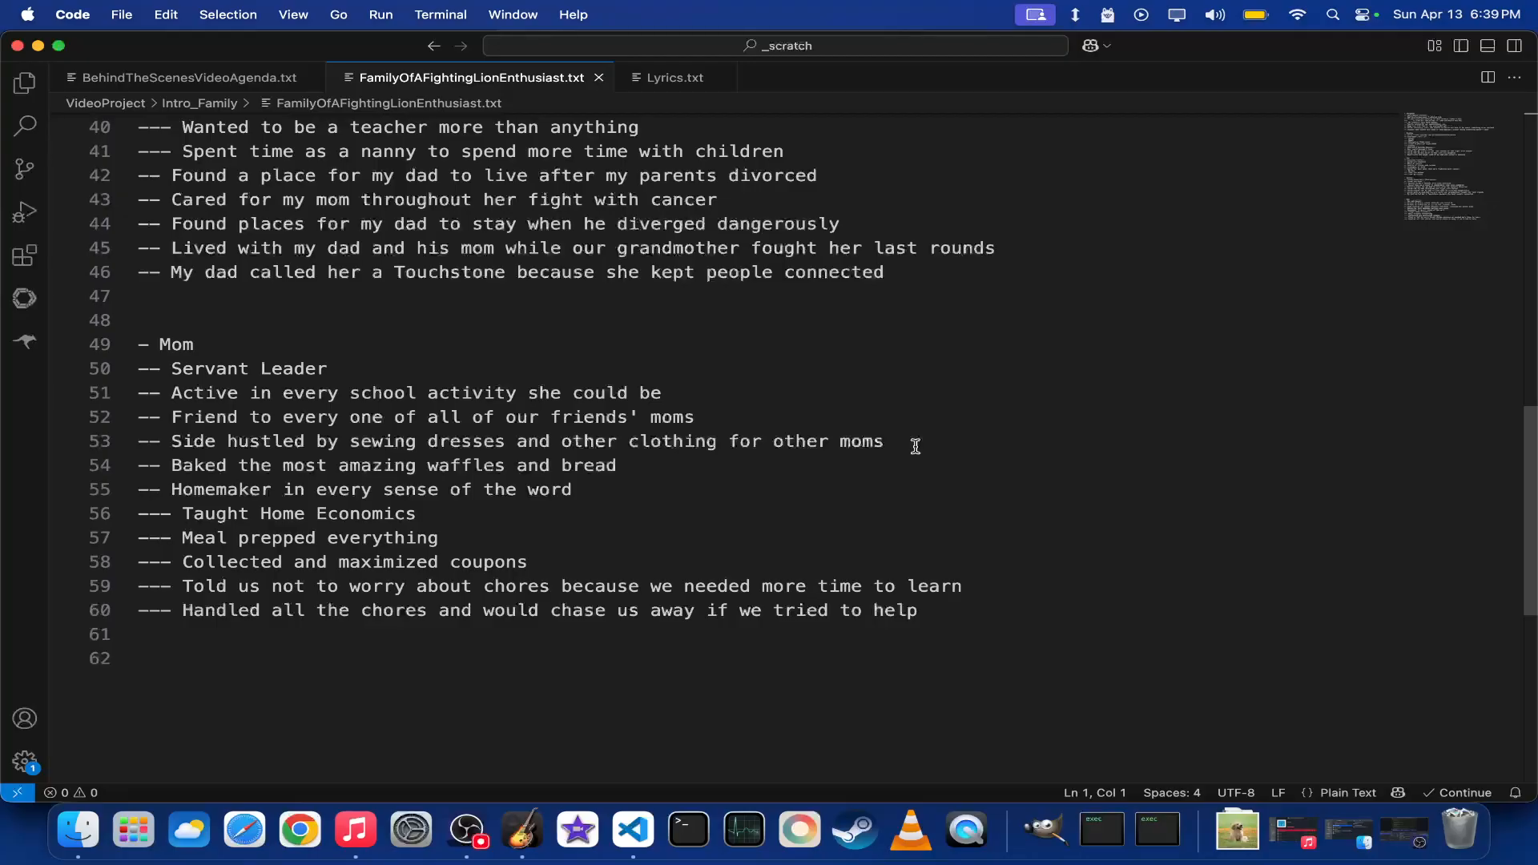
pyautogui.scroll(4, 916, 446)
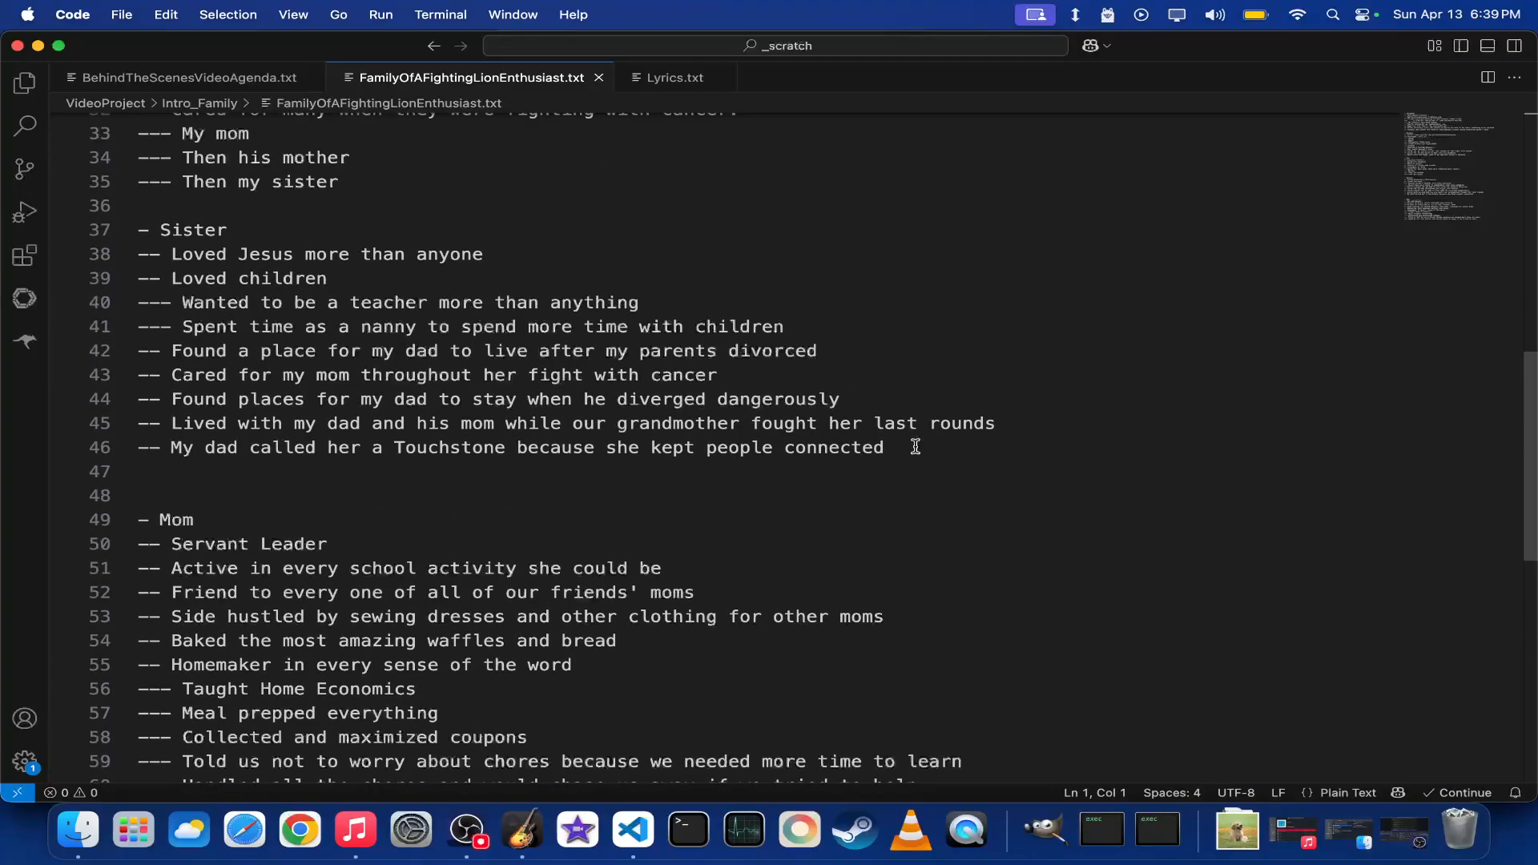
pyautogui.scroll(5, 916, 446)
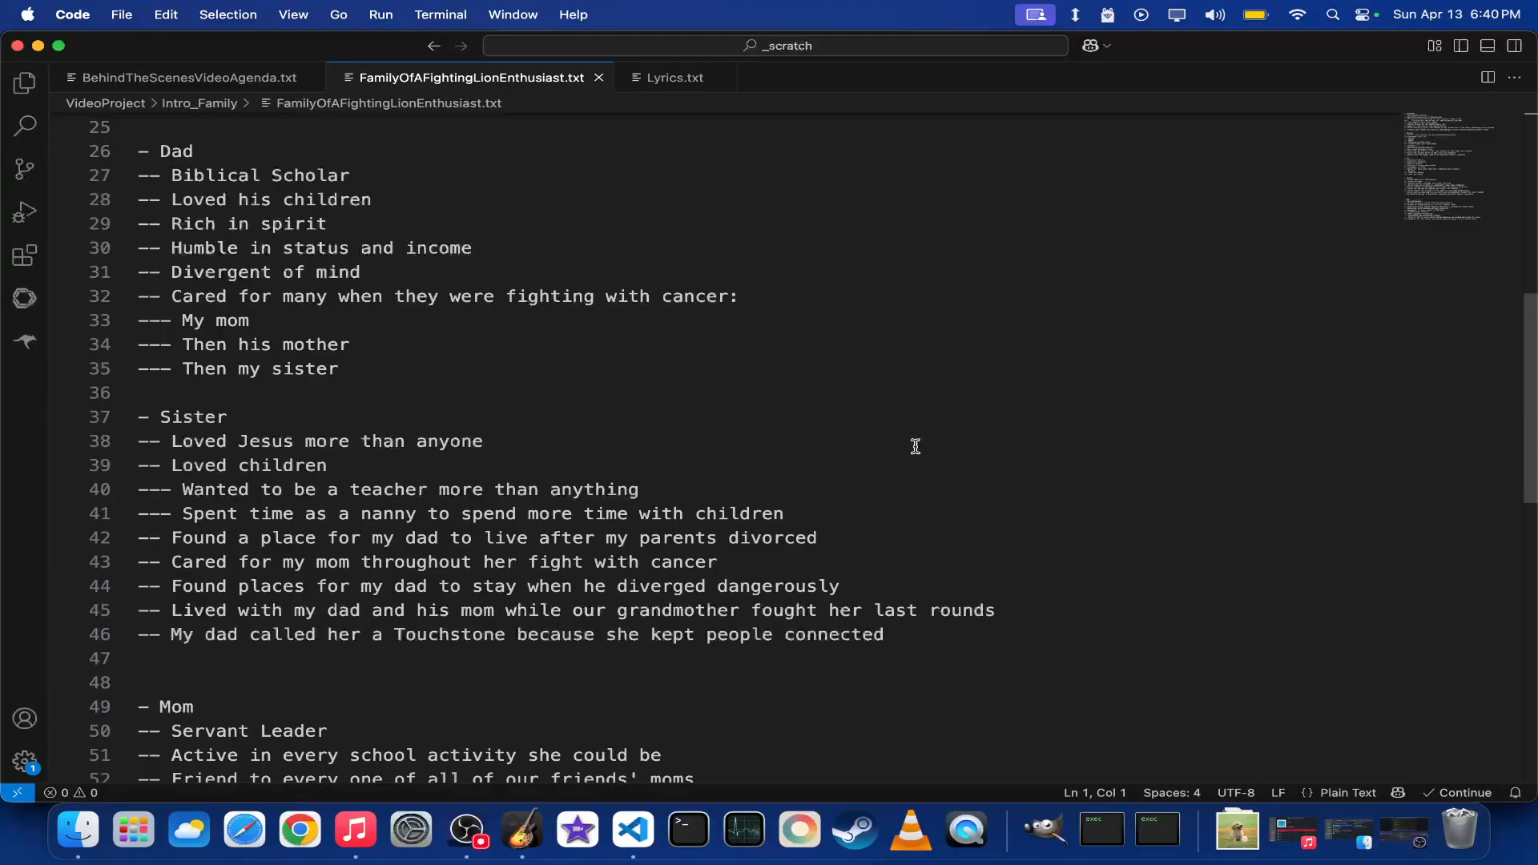
pyautogui.scroll(6, 915, 446)
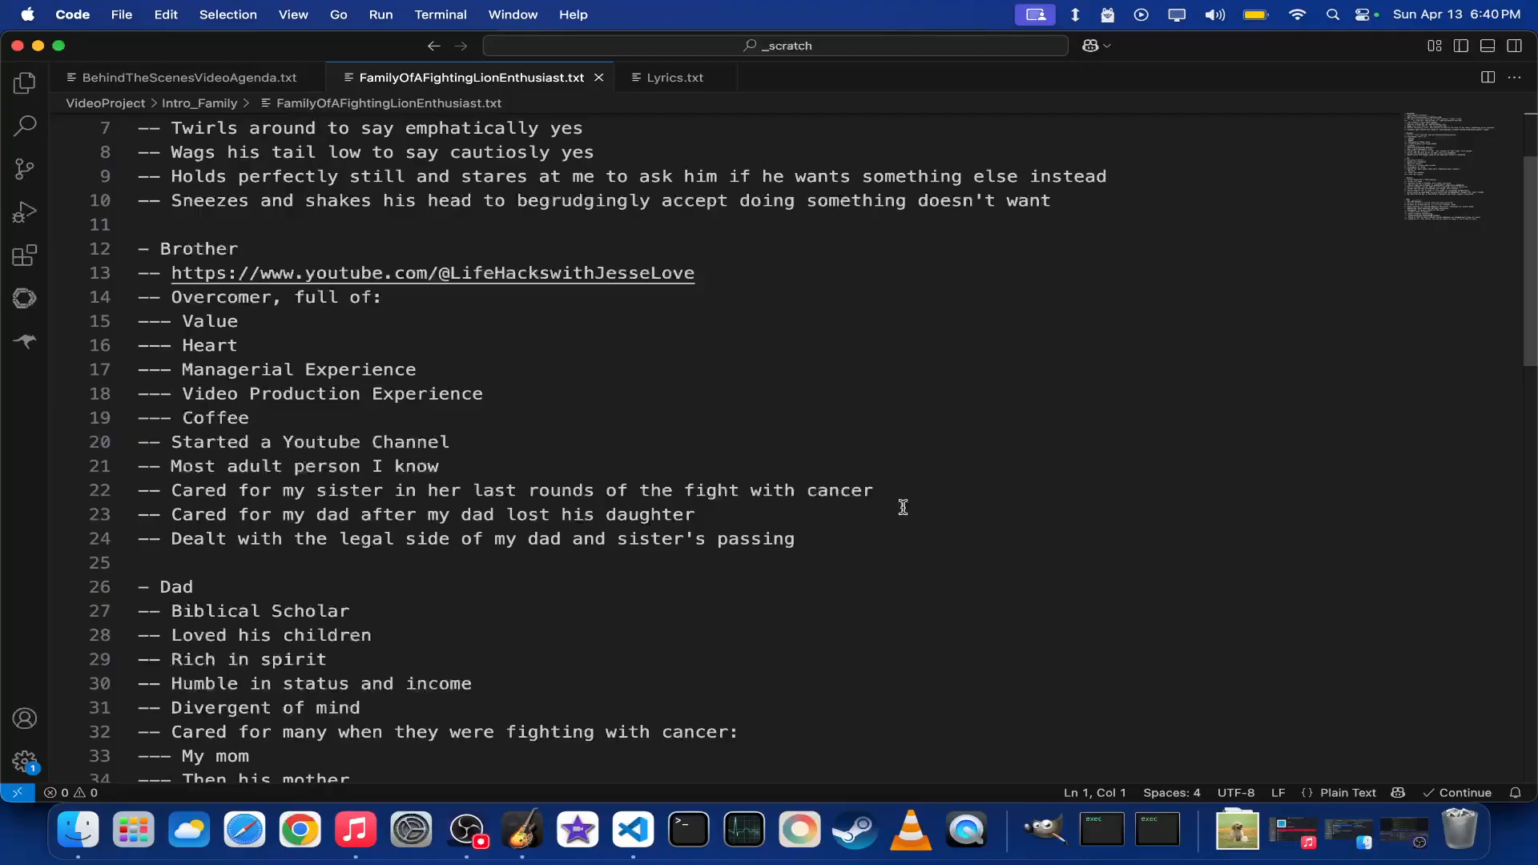
pyautogui.scroll(3, 903, 507)
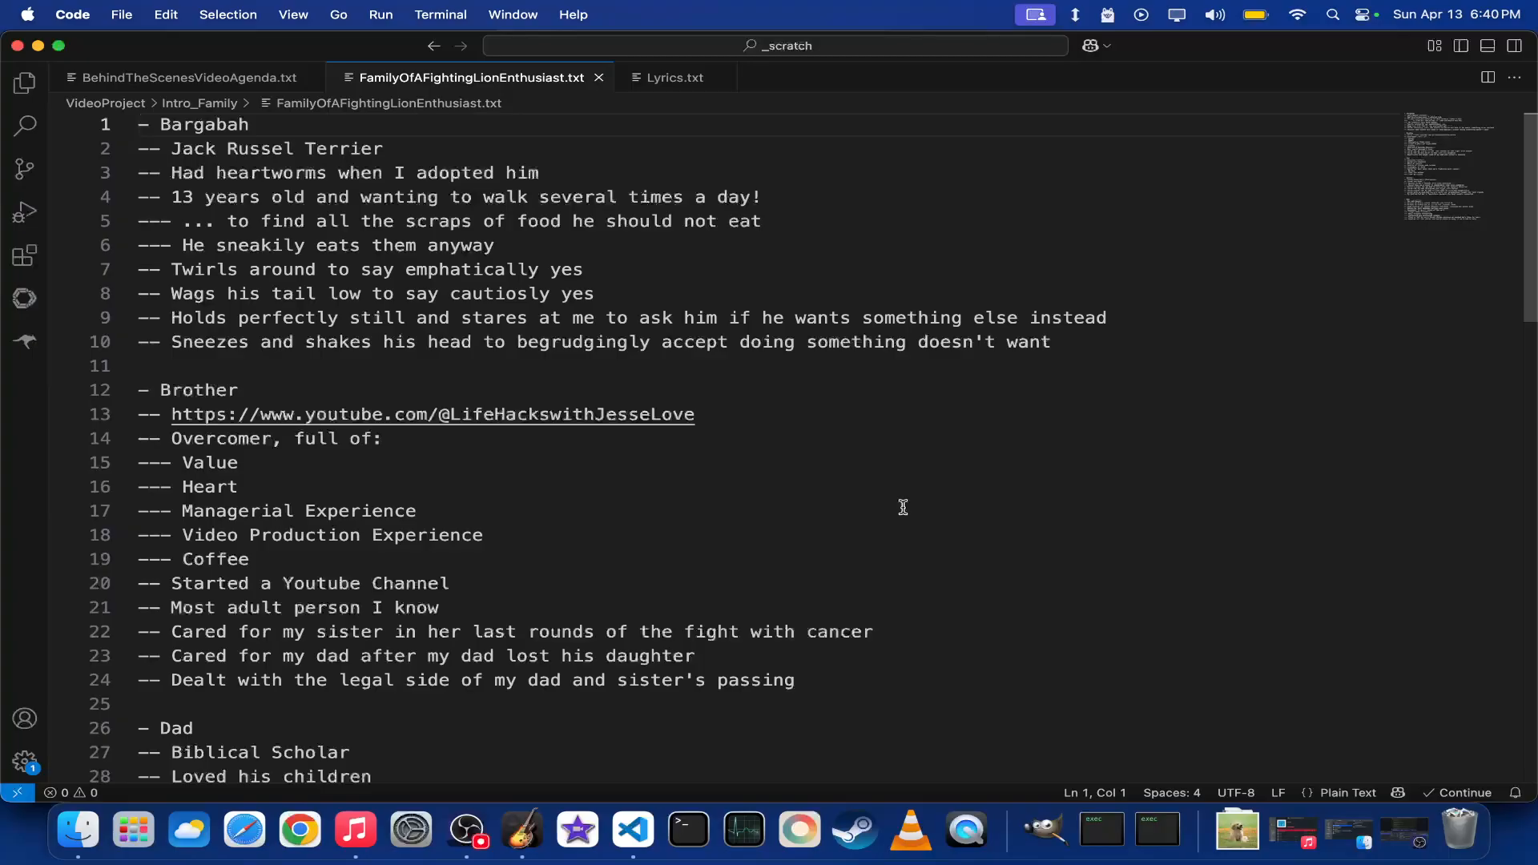
pyautogui.scroll(-7, 903, 507)
pyautogui.scroll(-5, 903, 507)
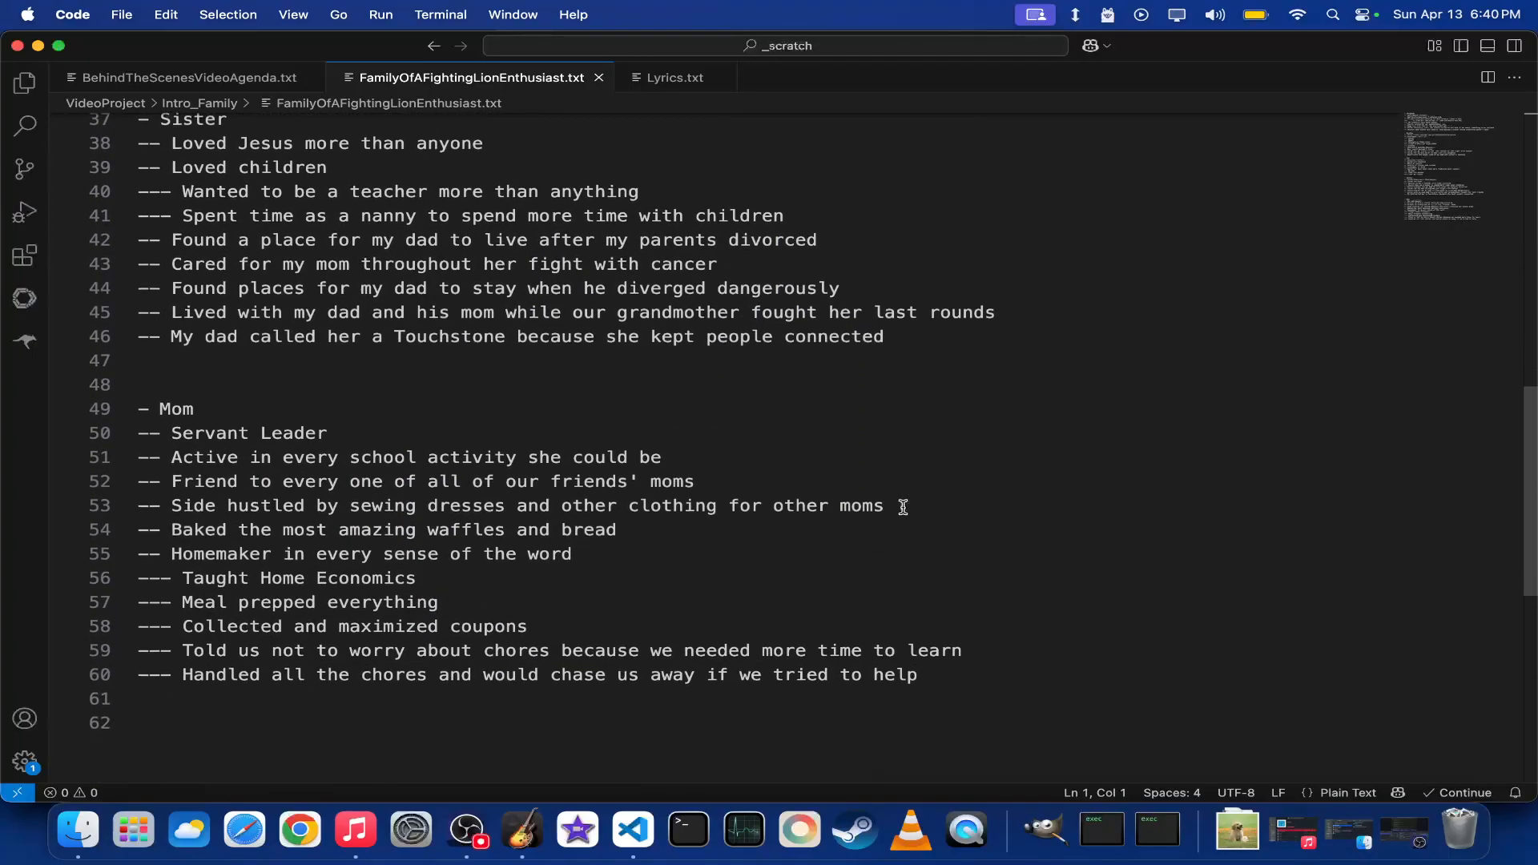
pyautogui.scroll(12, 902, 507)
# - Check the agenda in BehindTheScenesVideoAgenda.txt and reread the family notes down to the Mom section
pyautogui.click(105, 75)
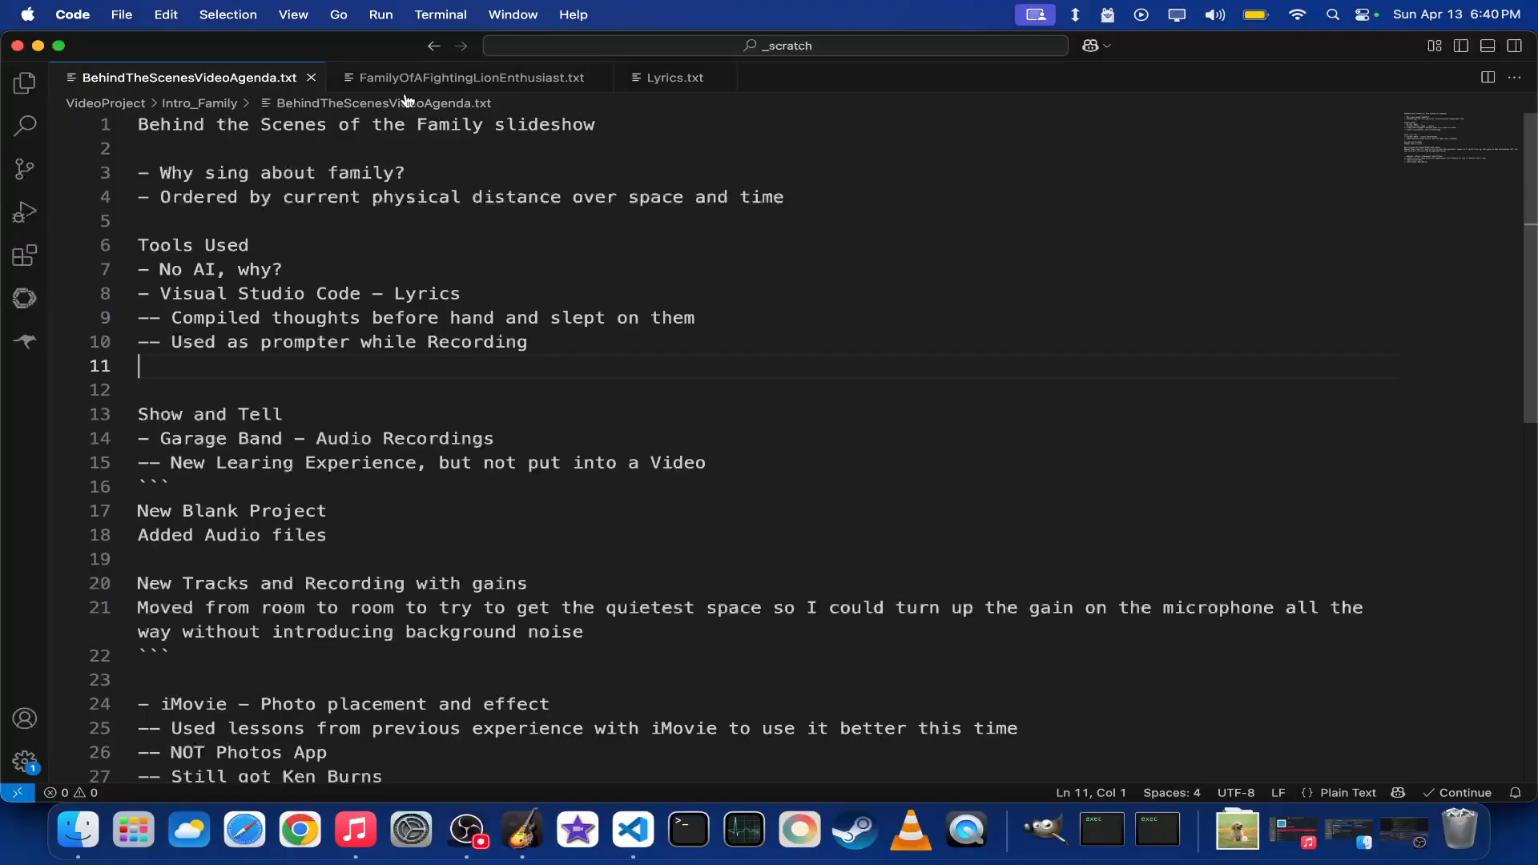
pyautogui.click(388, 78)
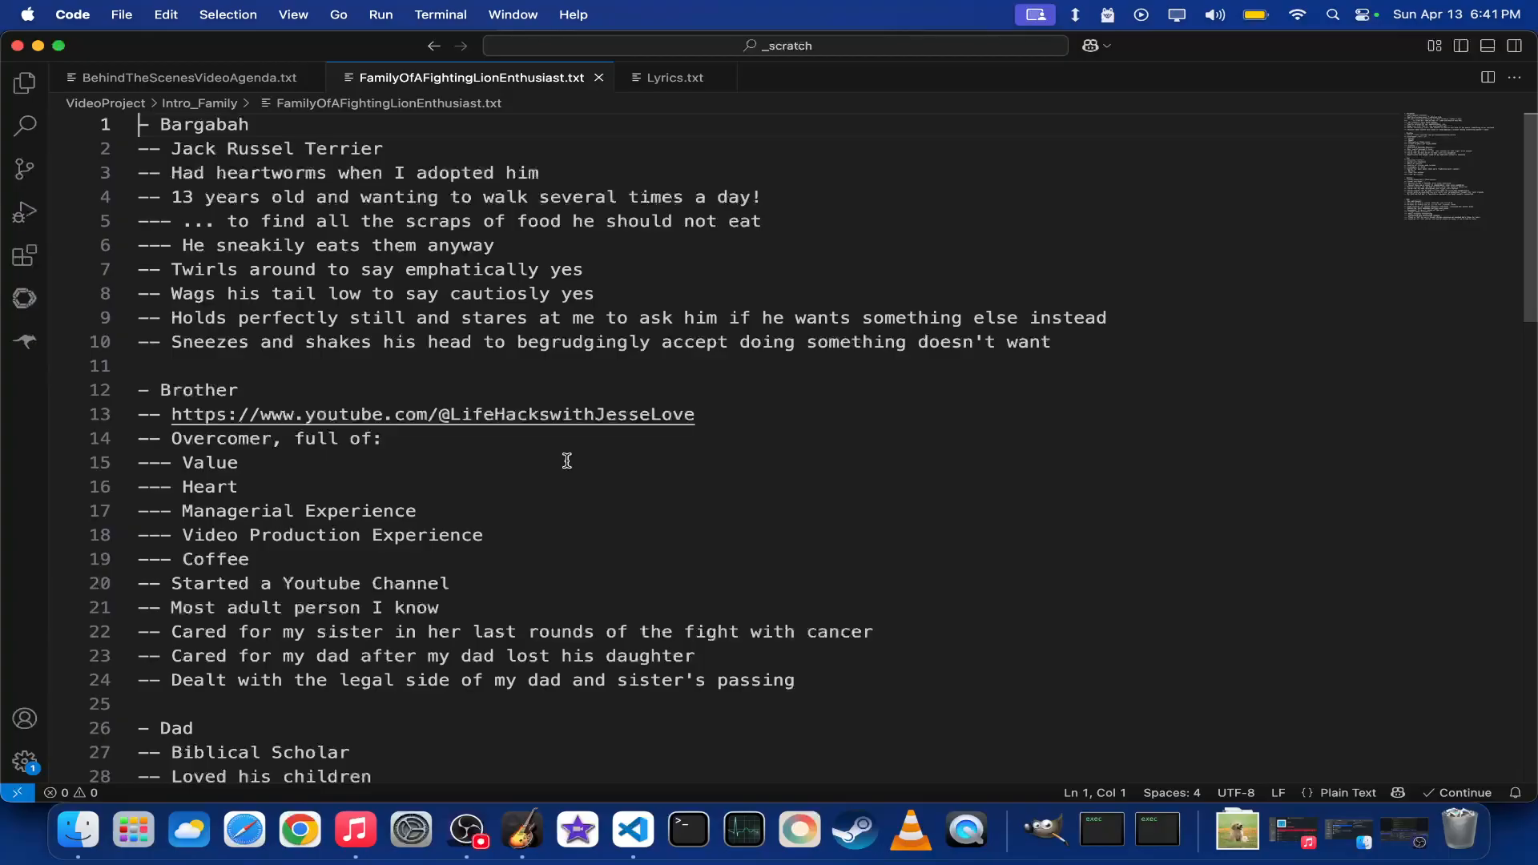
pyautogui.scroll(-5, 568, 461)
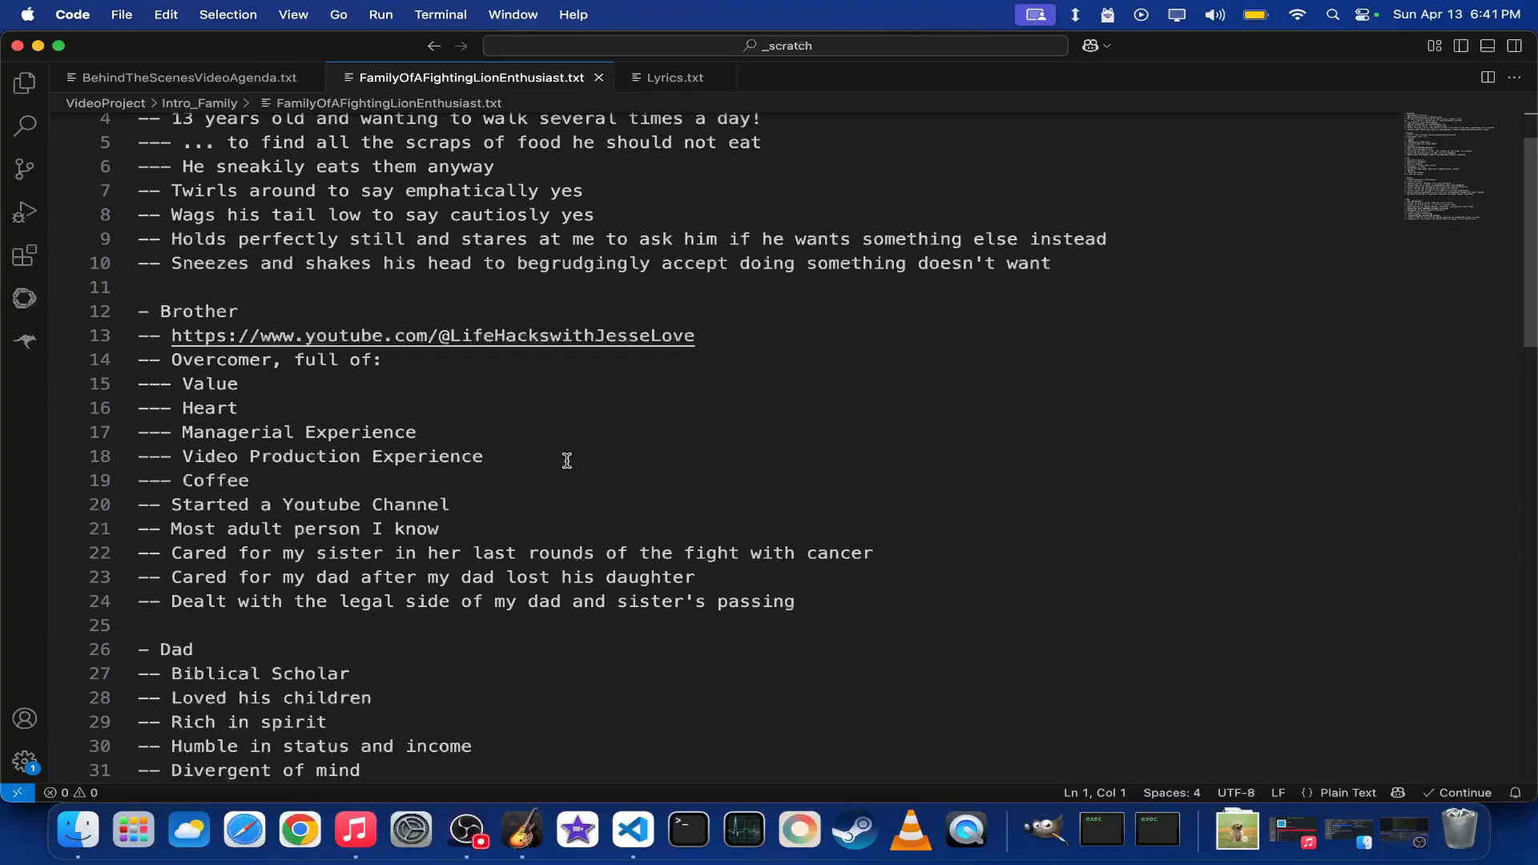
pyautogui.scroll(-9, 568, 461)
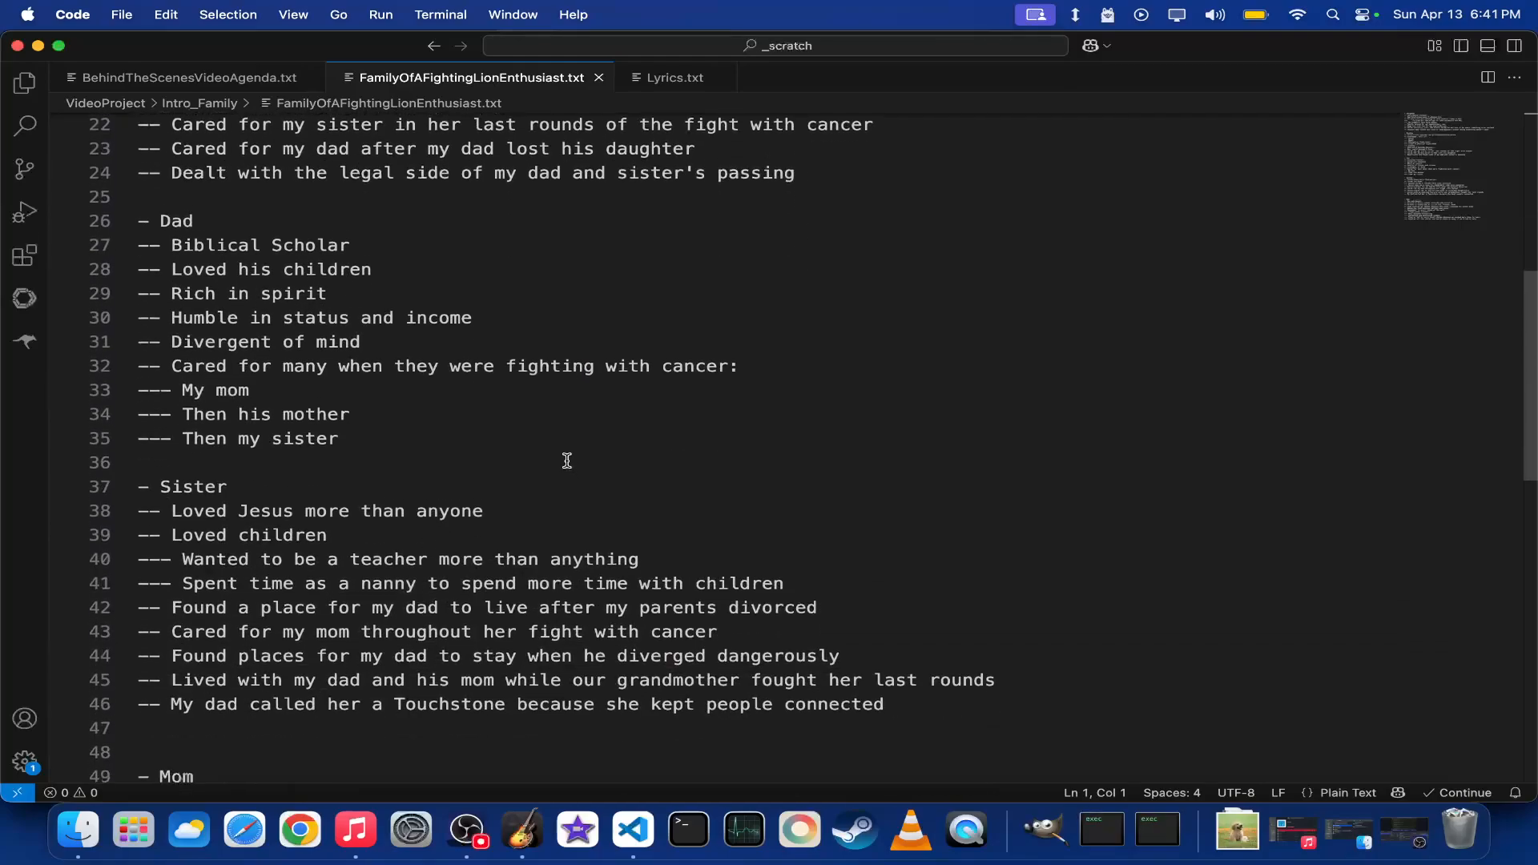
pyautogui.scroll(-1, 567, 461)
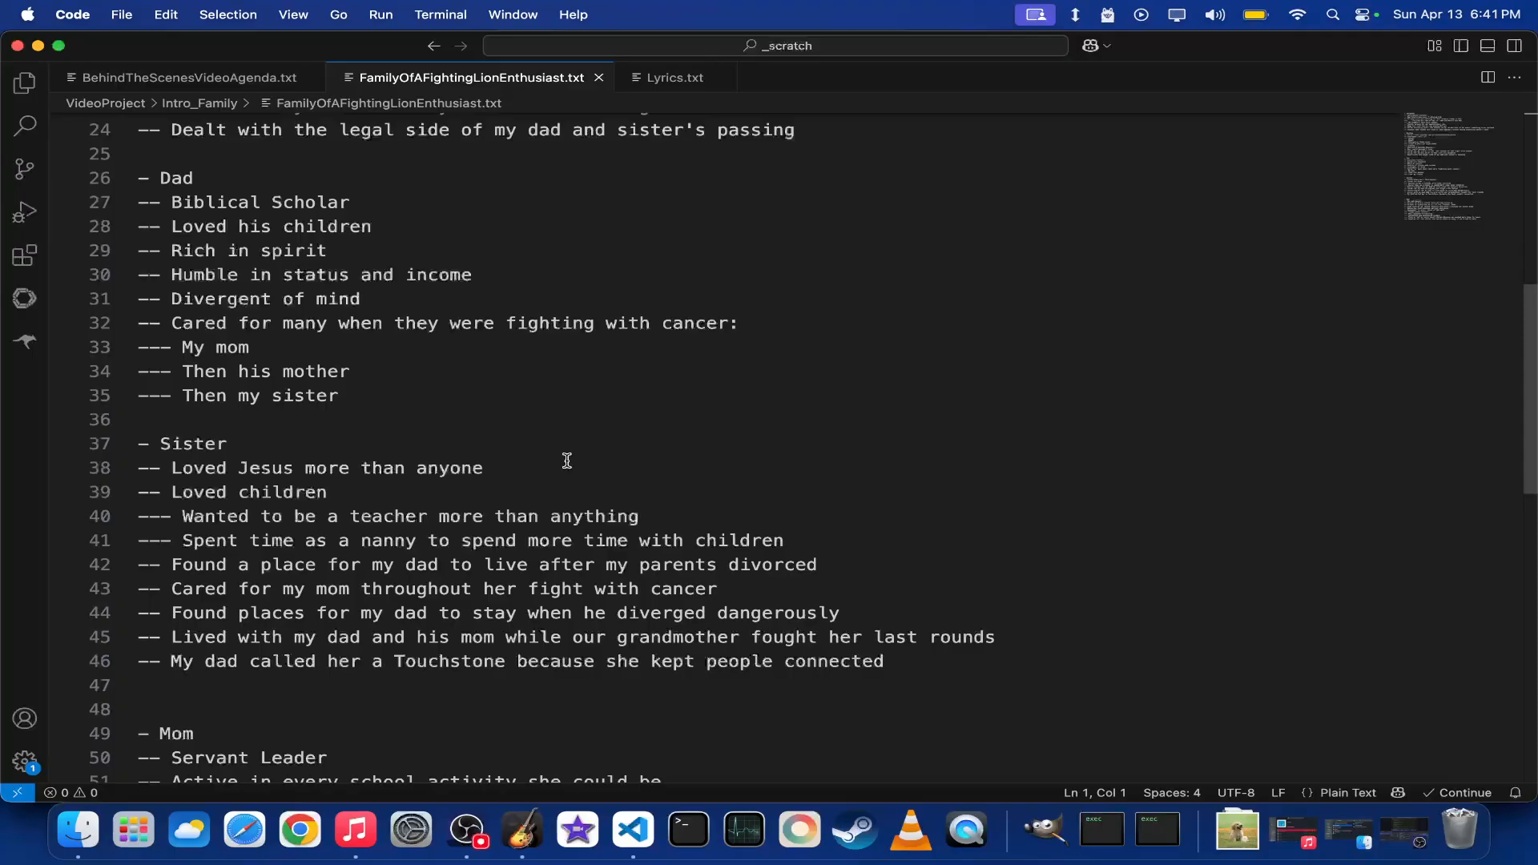
pyautogui.scroll(-5, 568, 460)
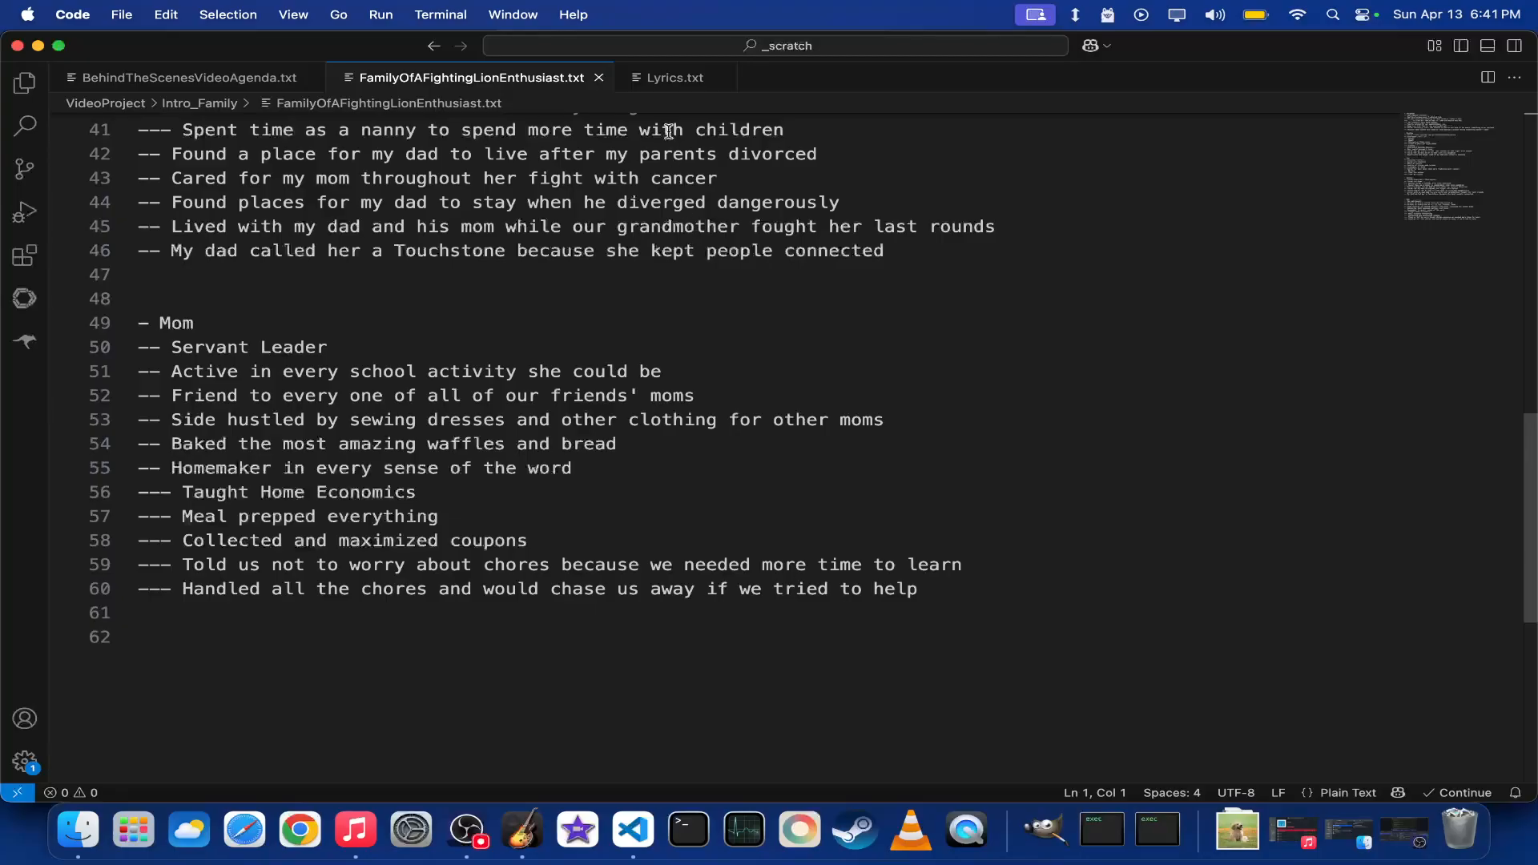
# - Review the song verses in Lyrics.txt and return to the behind-the-scenes agenda file
pyautogui.click(676, 78)
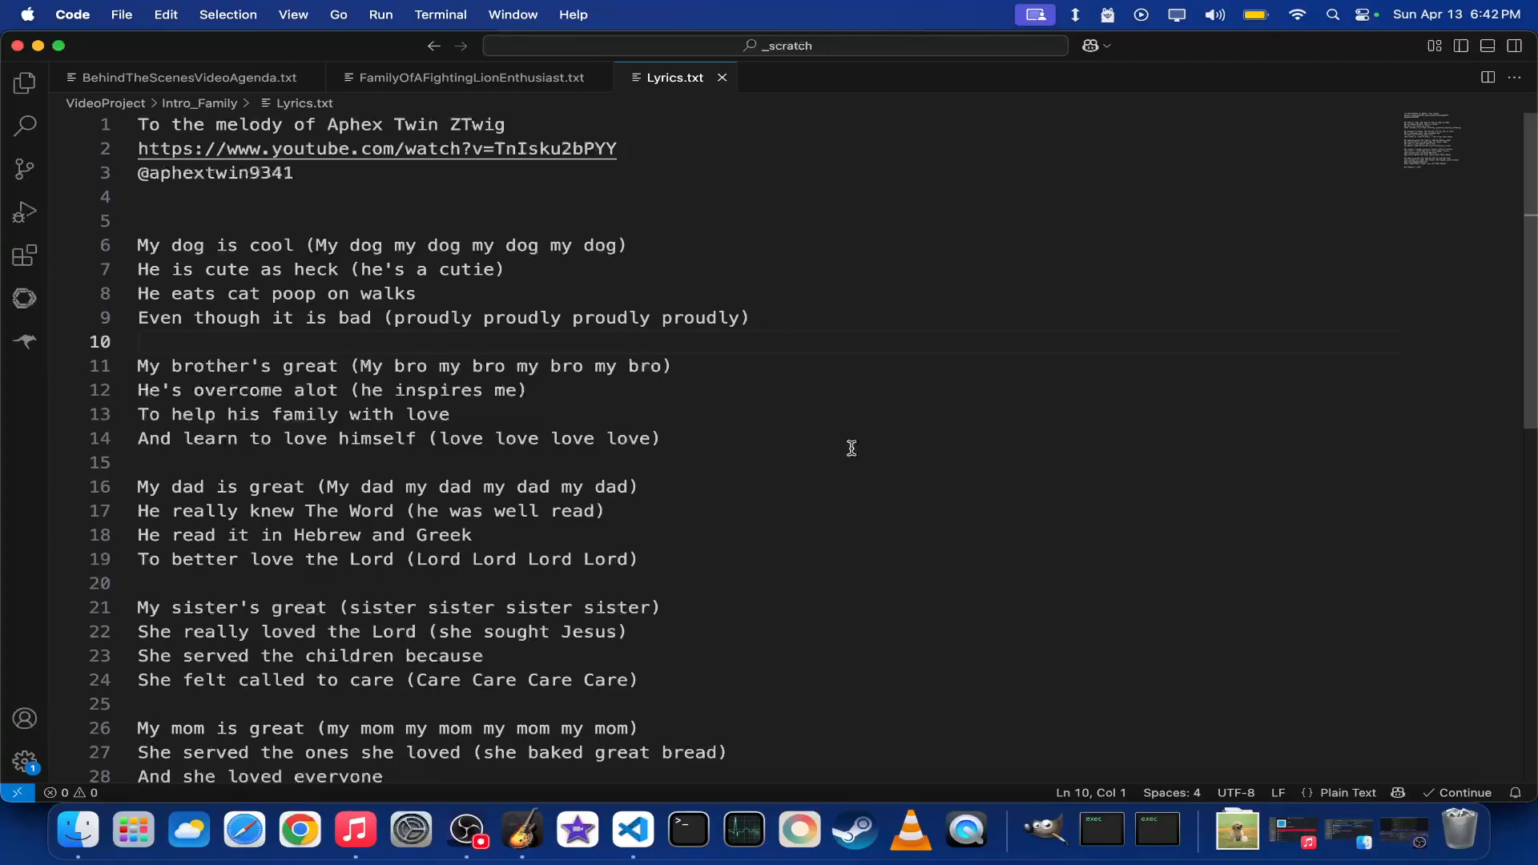
pyautogui.click(290, 75)
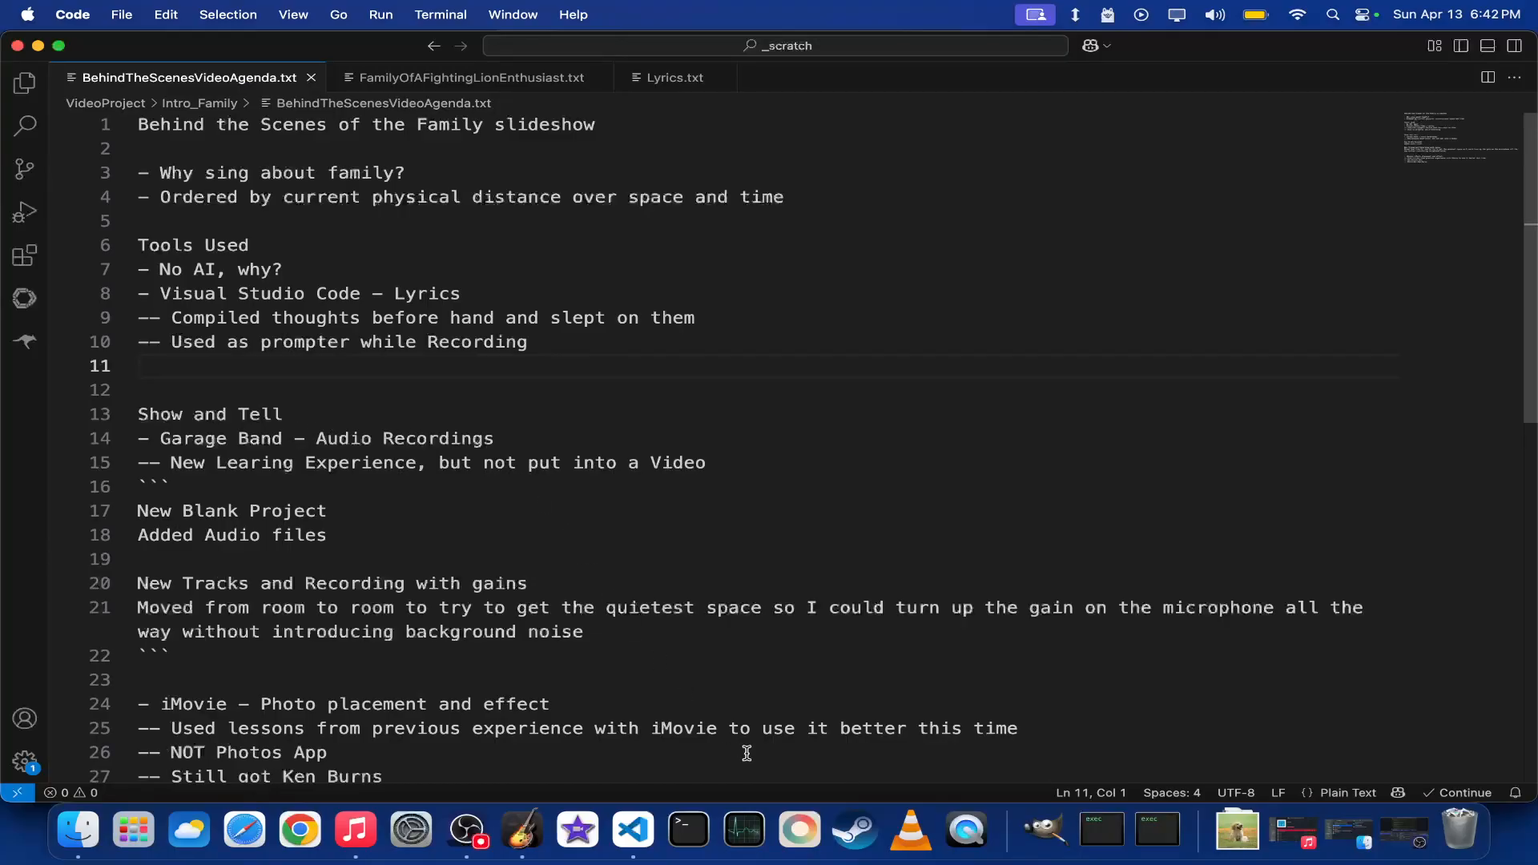
# - Switch to GarageBand and look at the Library and Smart Controls of the FamilySlideShowReverbBackGround project
pyautogui.click(524, 831)
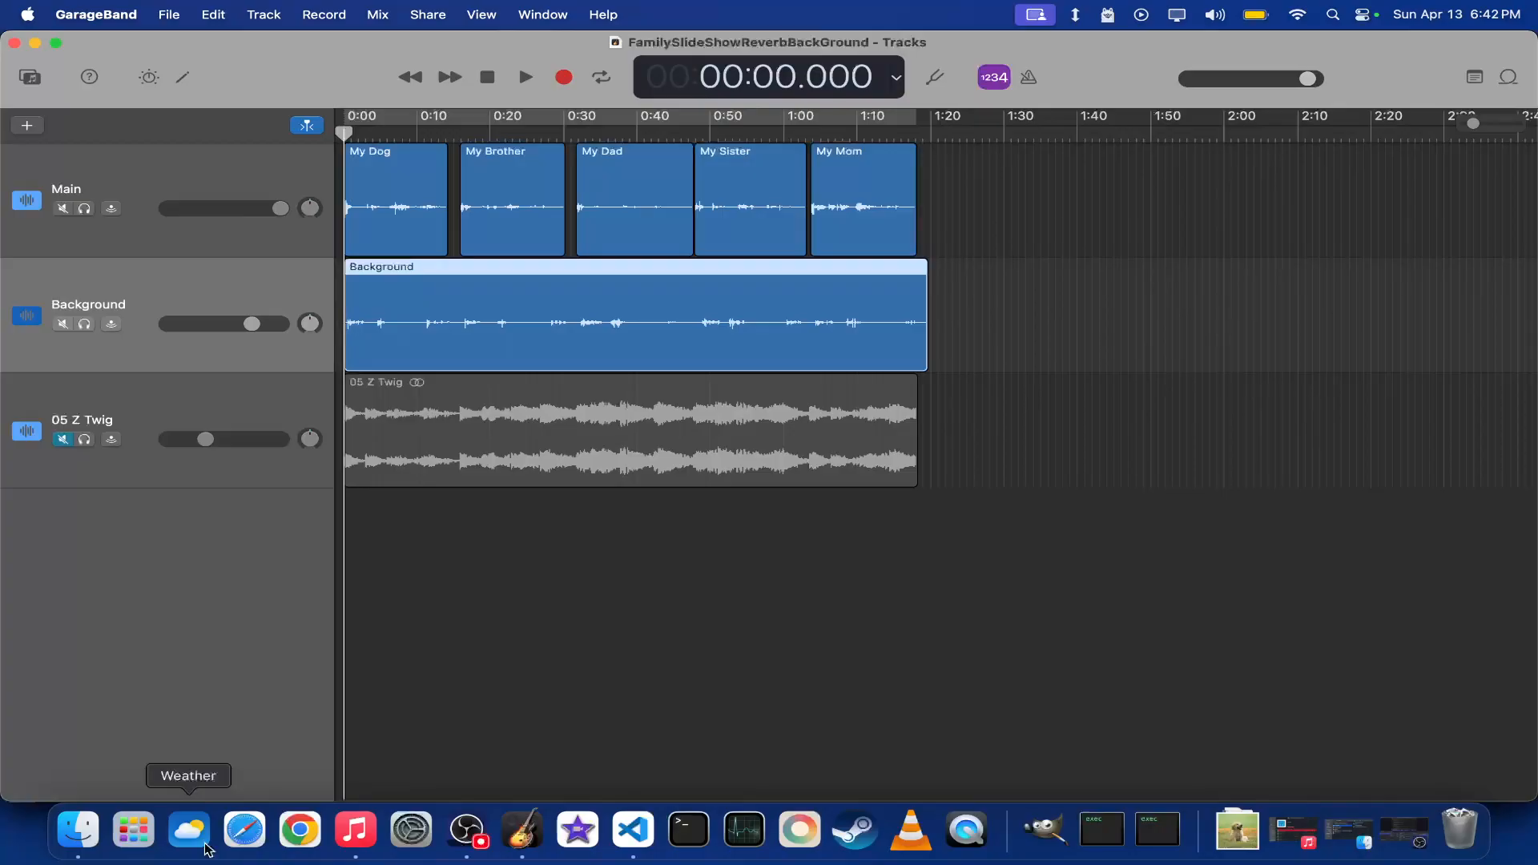
pyautogui.rightClick(241, 533)
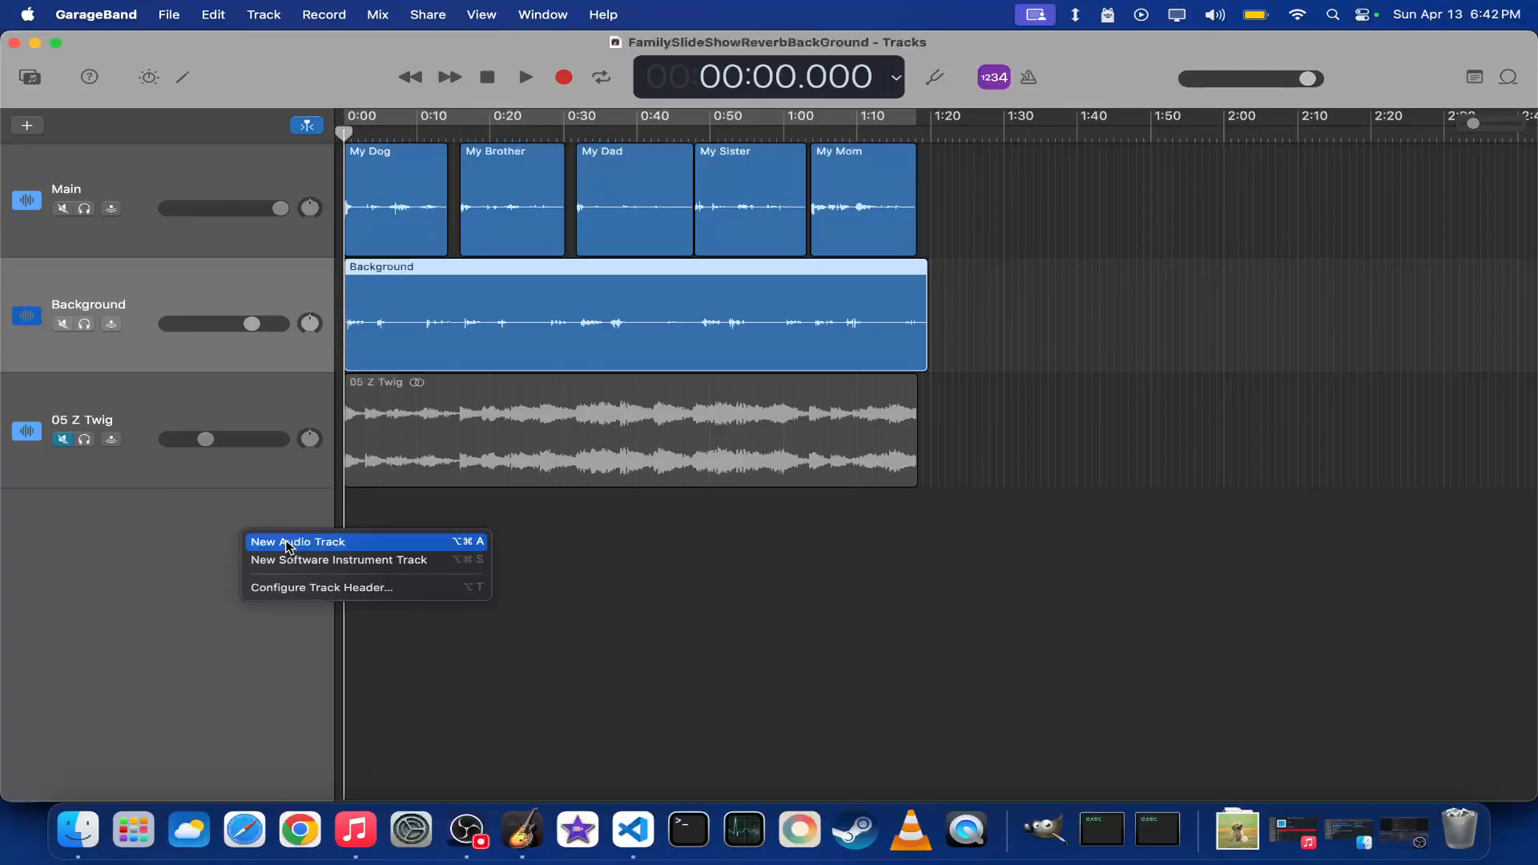
pyautogui.click(213, 546)
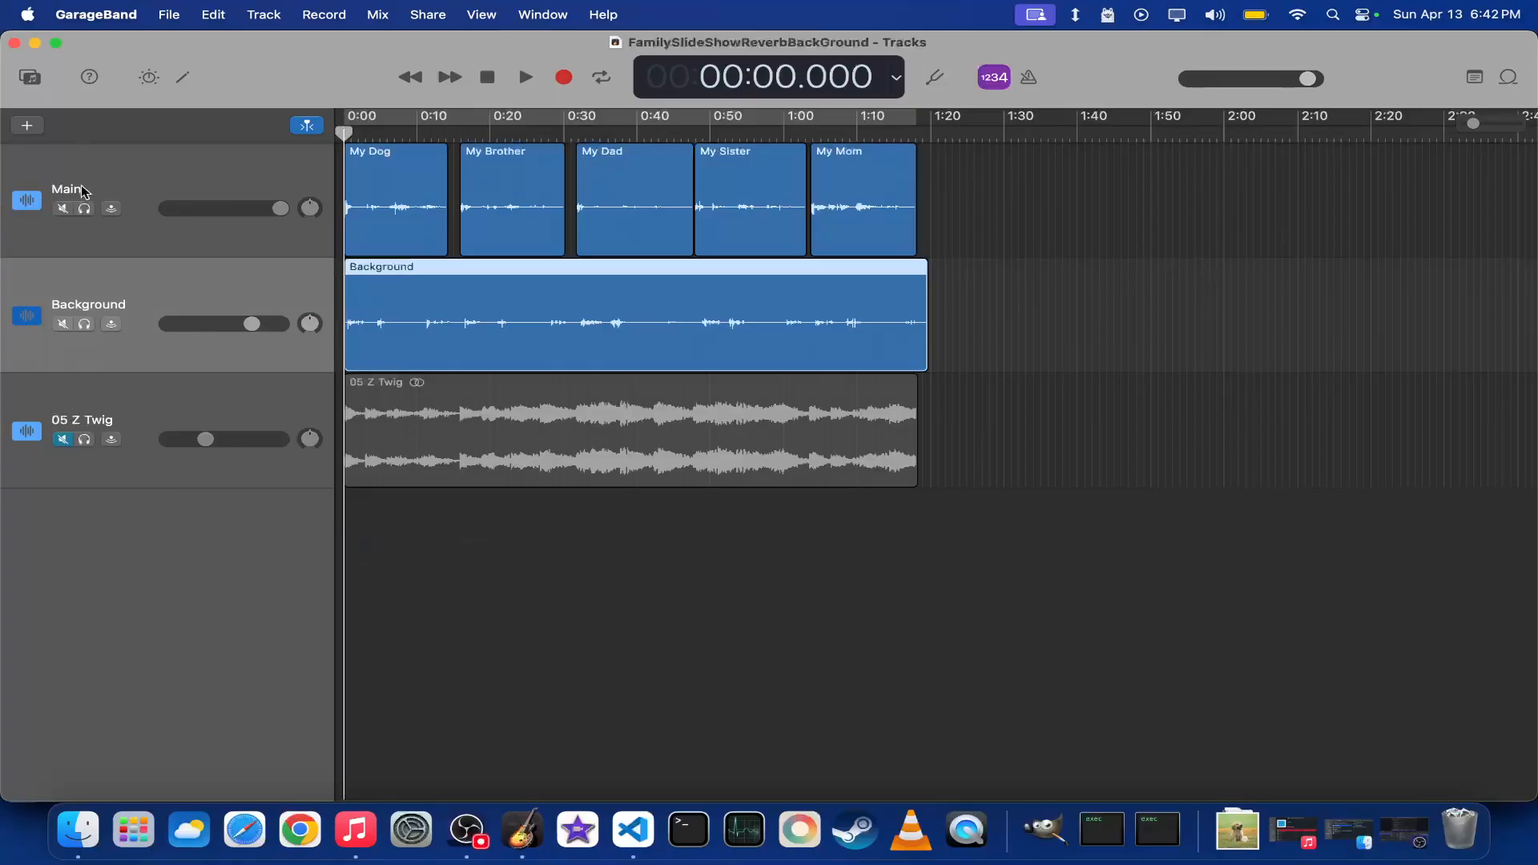
pyautogui.click(29, 77)
pyautogui.click(149, 78)
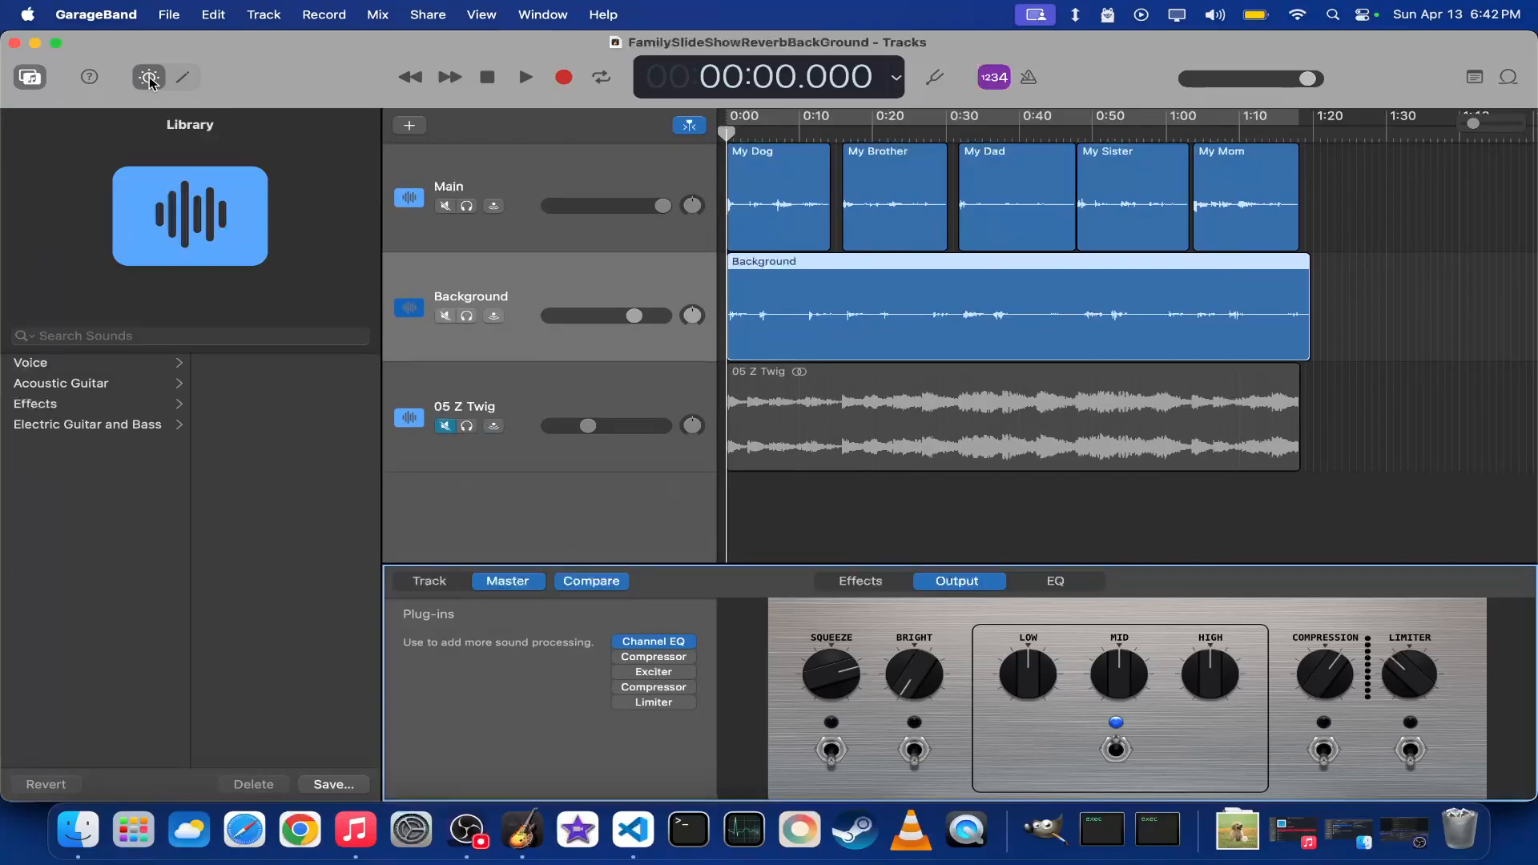
pyautogui.click(27, 78)
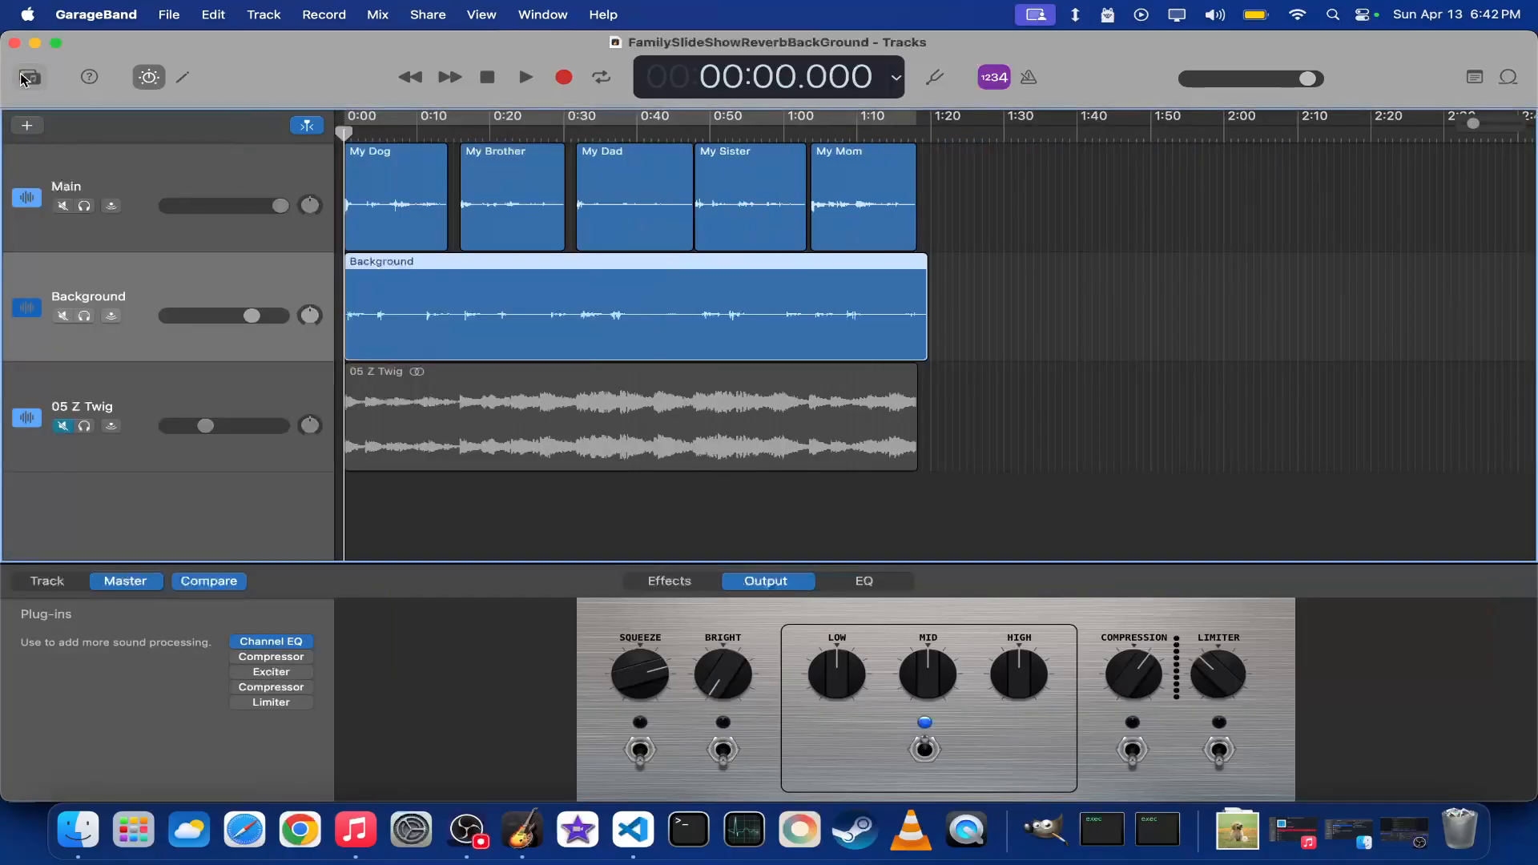
pyautogui.click(151, 78)
# - Create a new empty project with a Mic or Line audio track and hide its Library and Smart Controls
pyautogui.click(169, 14)
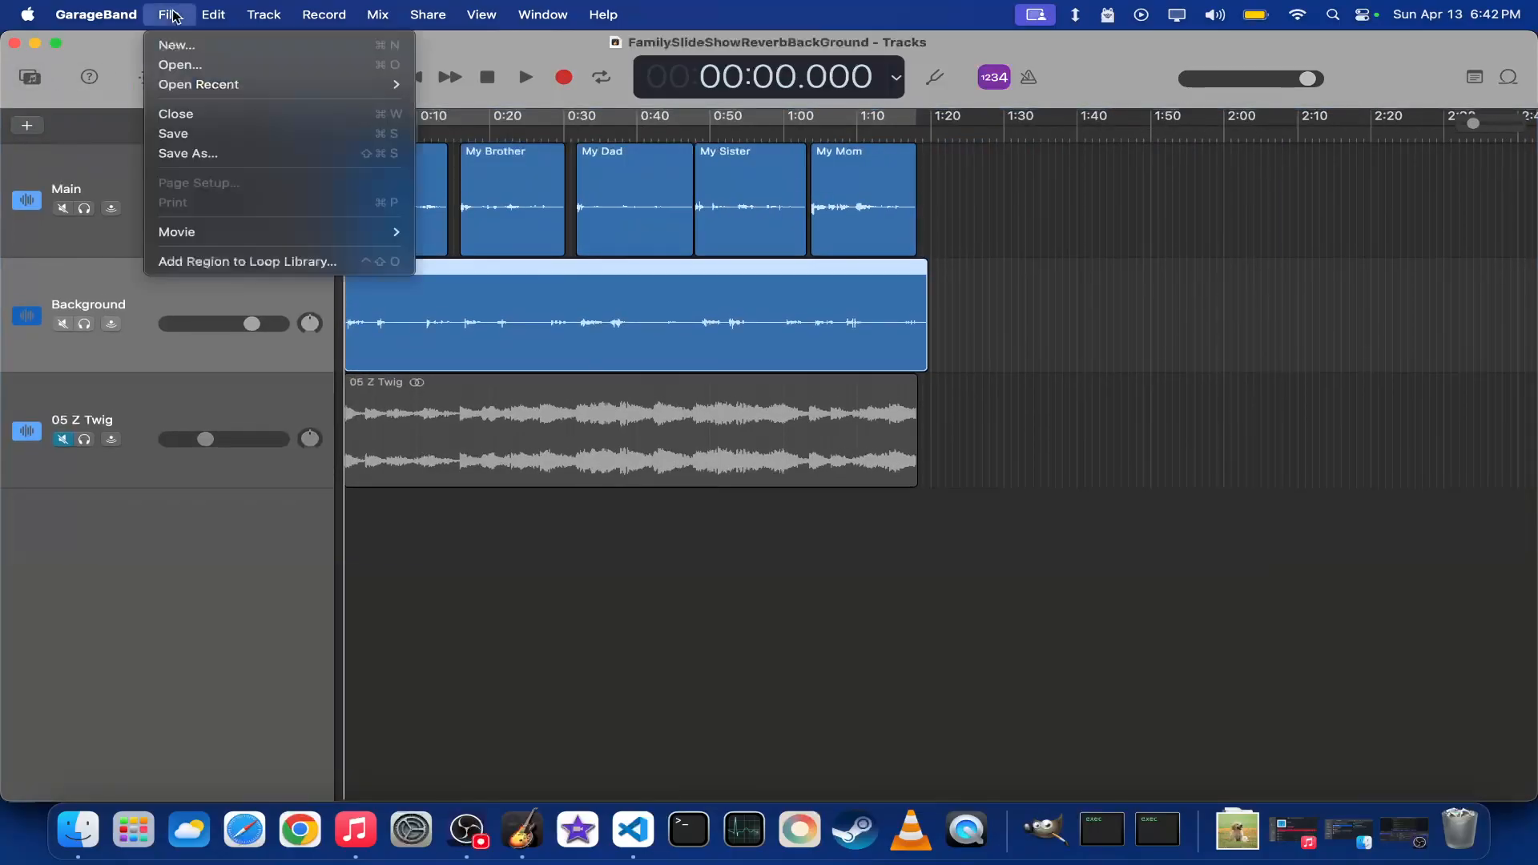
pyautogui.click(178, 45)
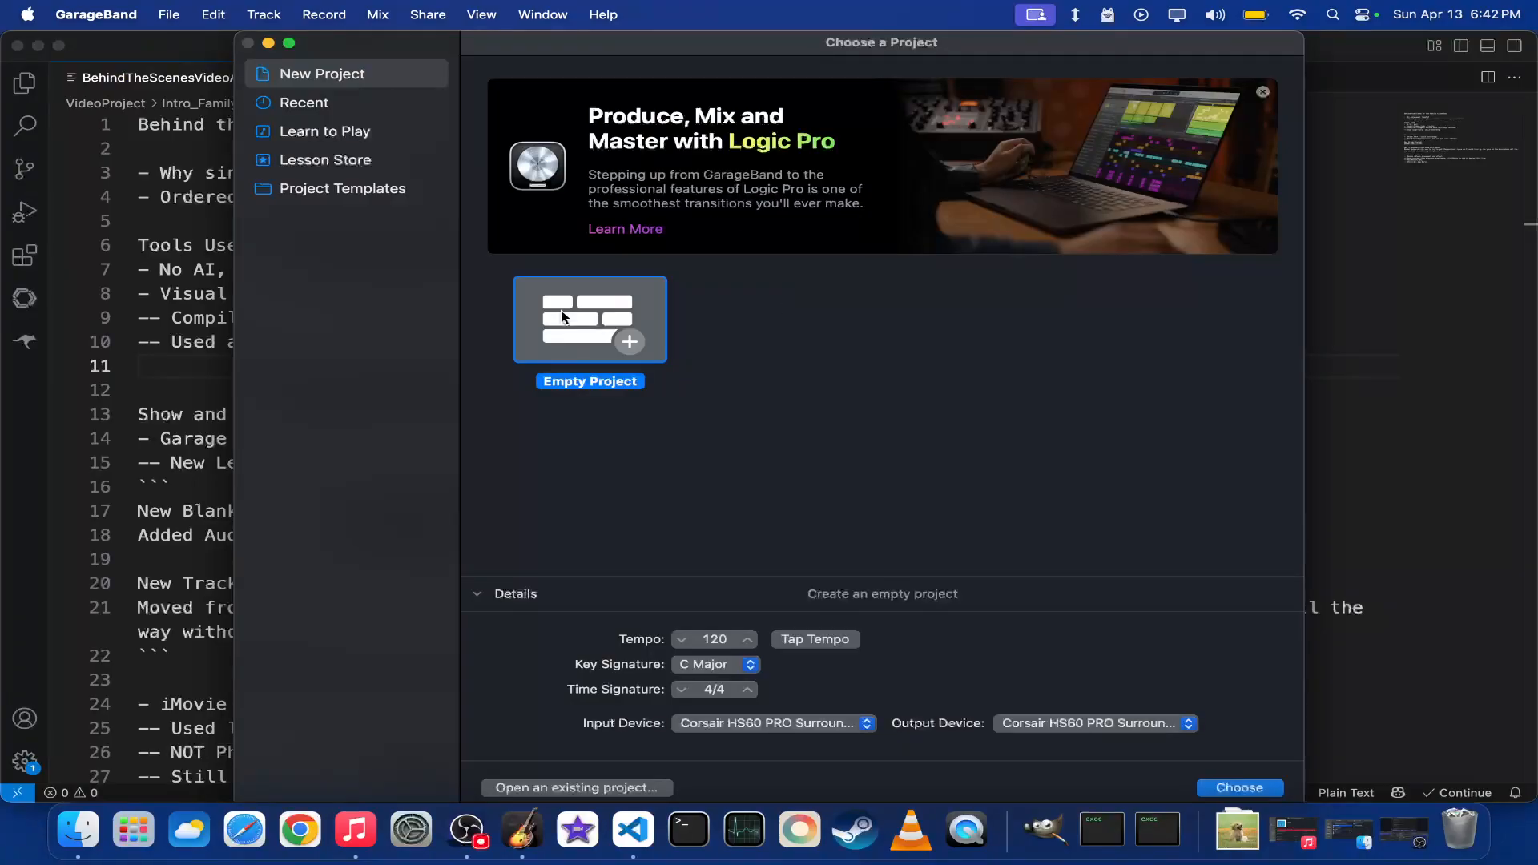
pyautogui.doubleClick(563, 316)
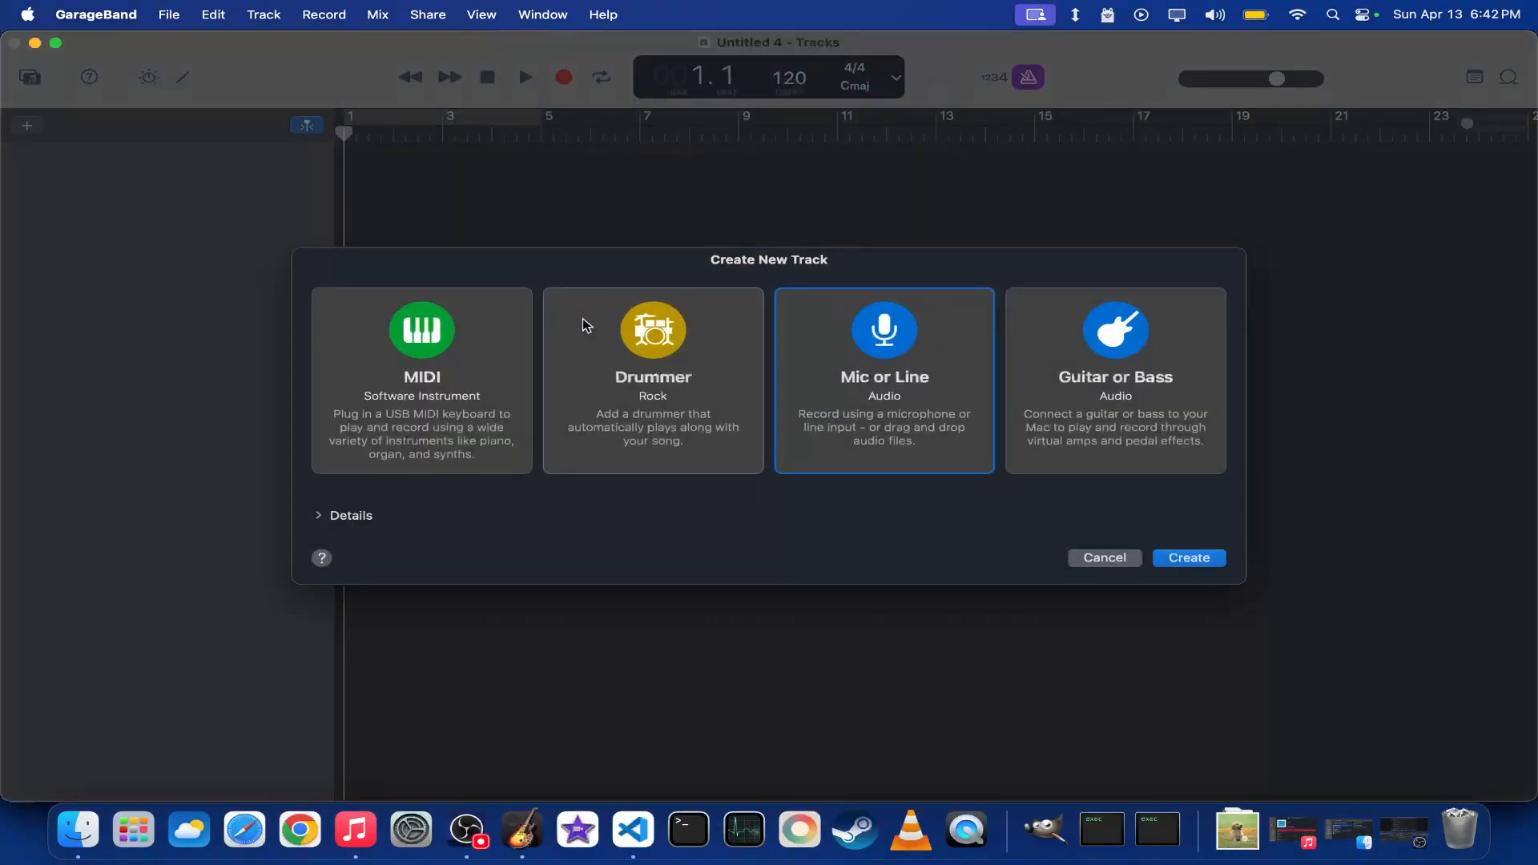
pyautogui.doubleClick(890, 353)
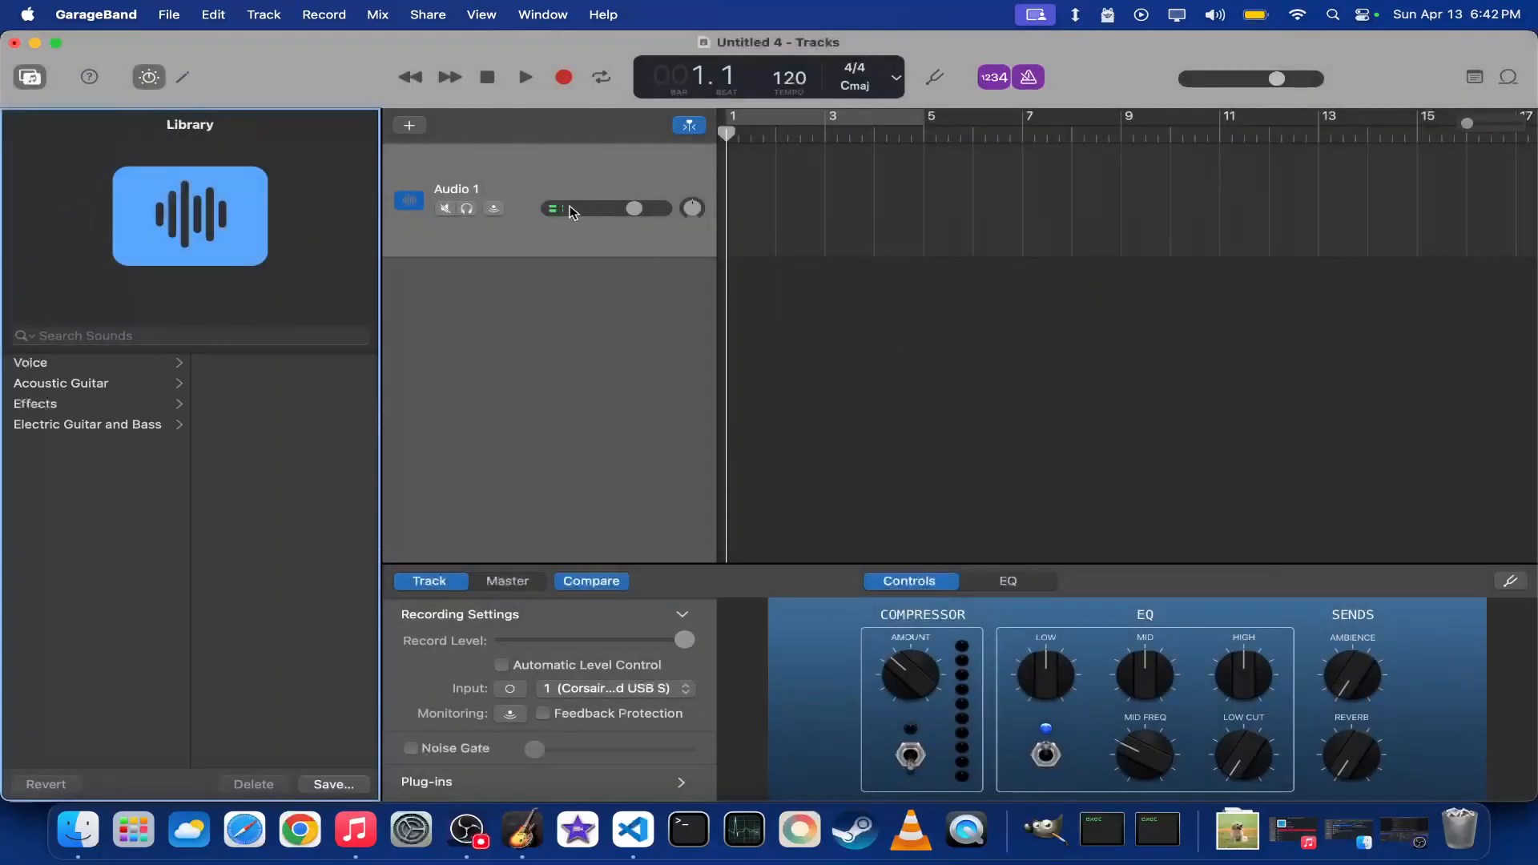
pyautogui.click(148, 78)
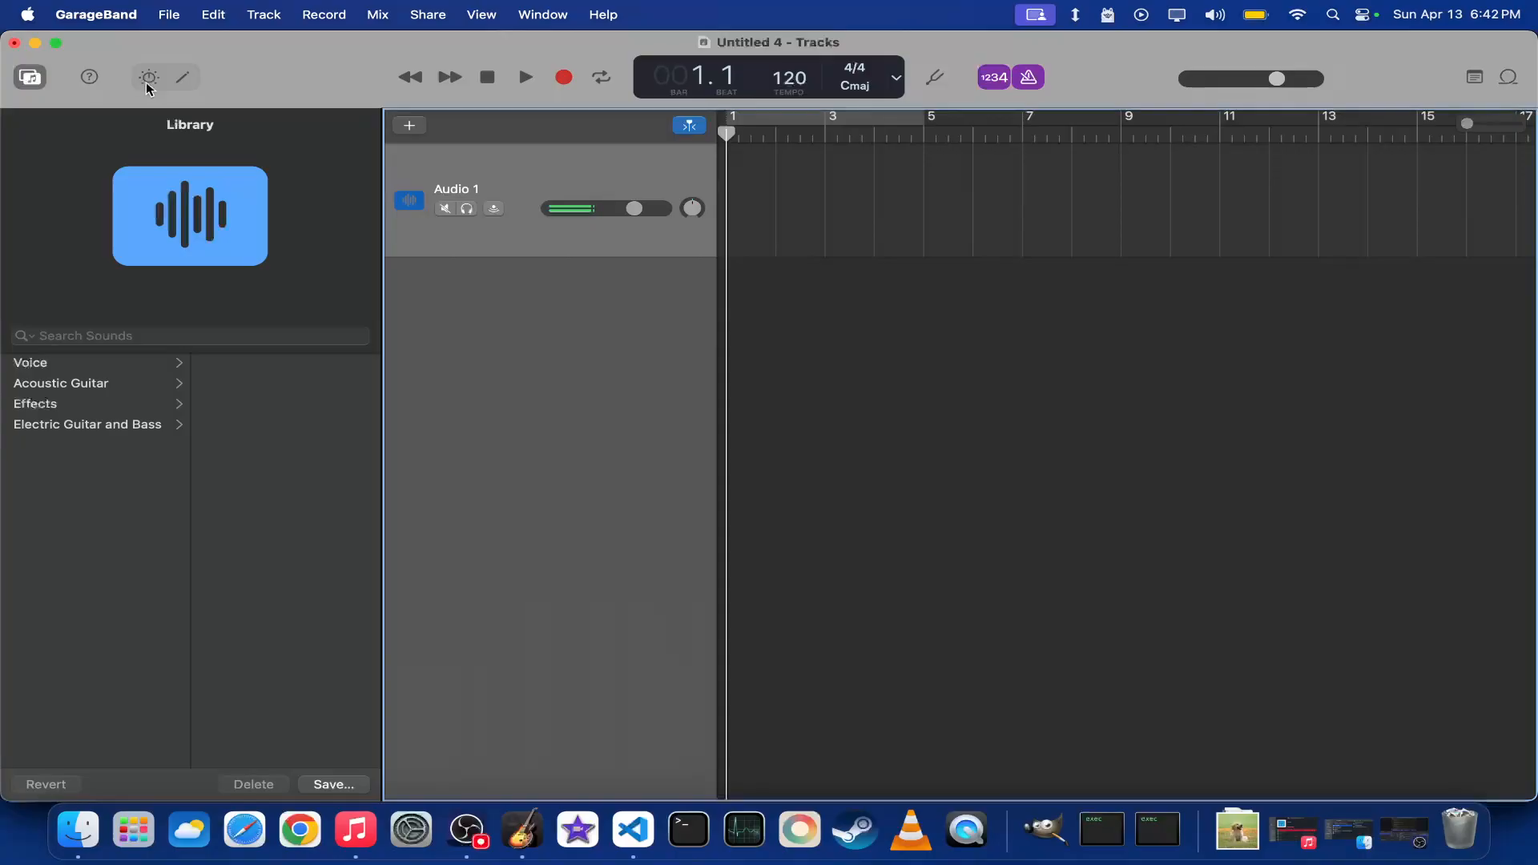
pyautogui.click(31, 78)
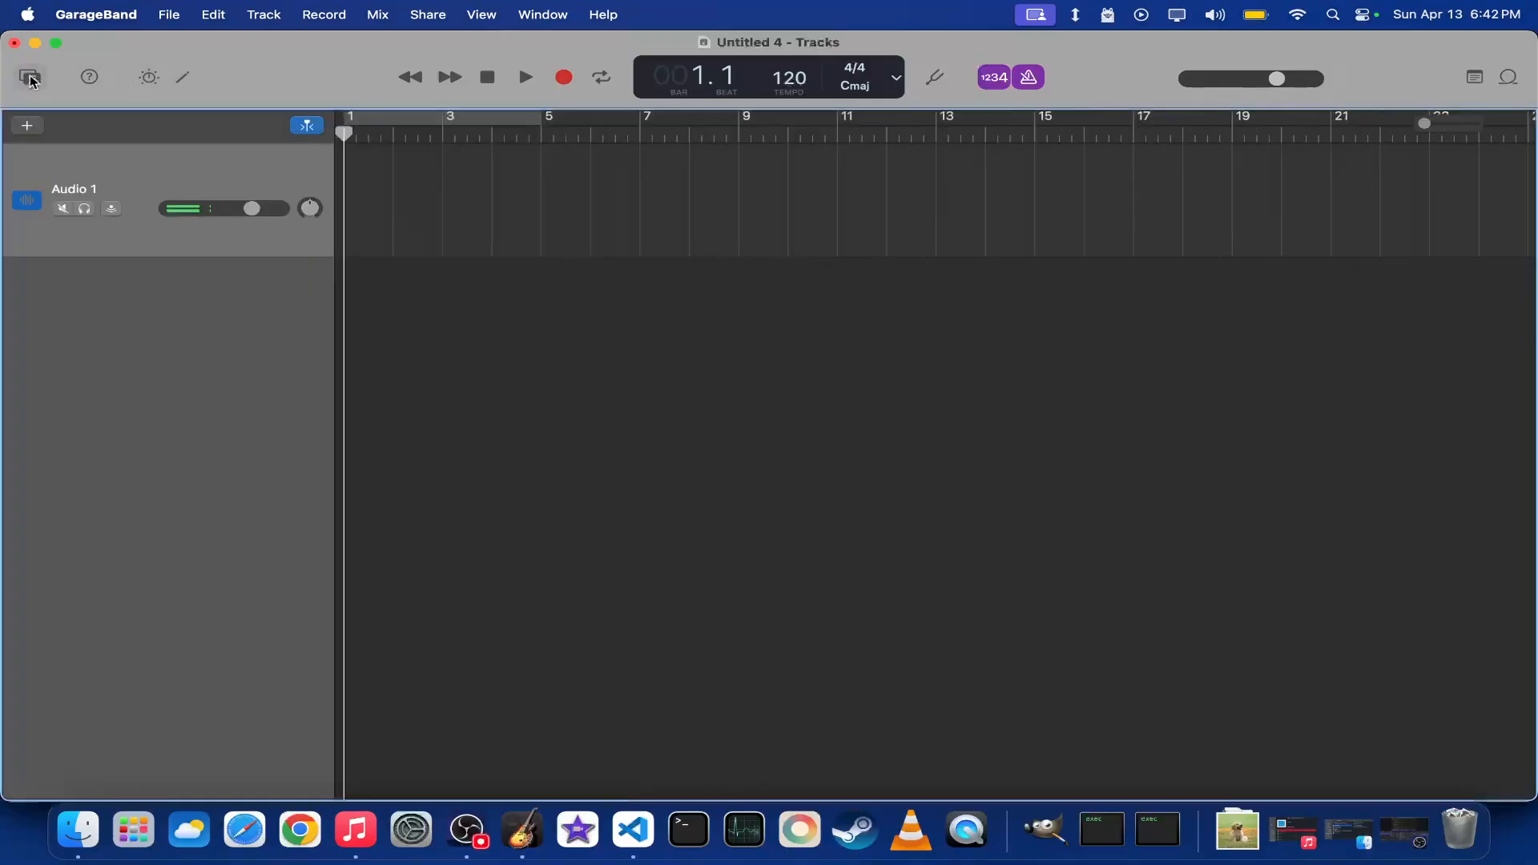
# - Record a short audio clip of about three bars on the Audio 1 track and stop the transport
pyautogui.click(567, 81)
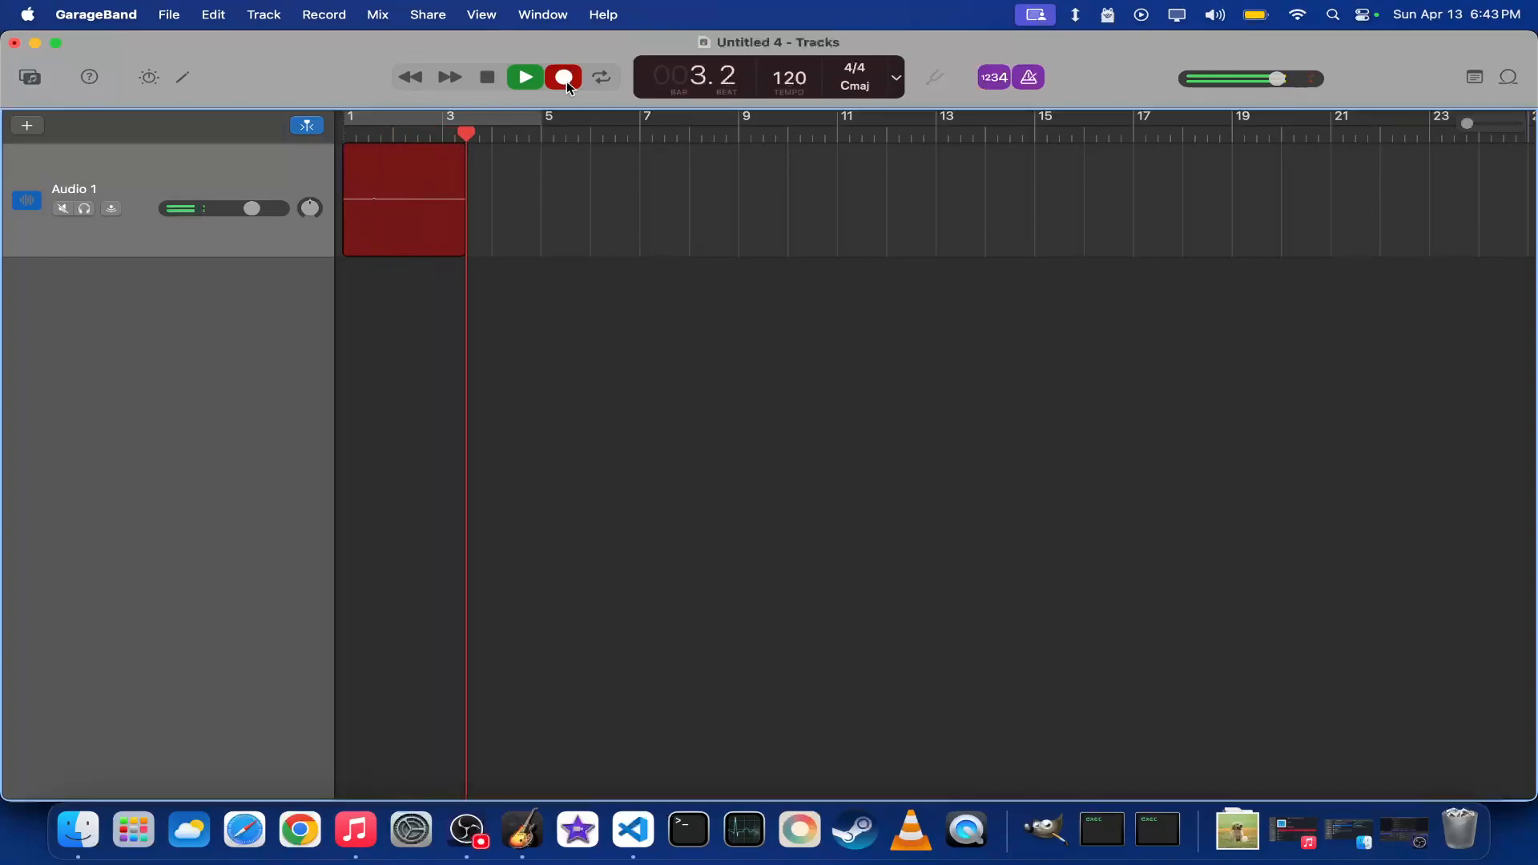
pyautogui.click(566, 80)
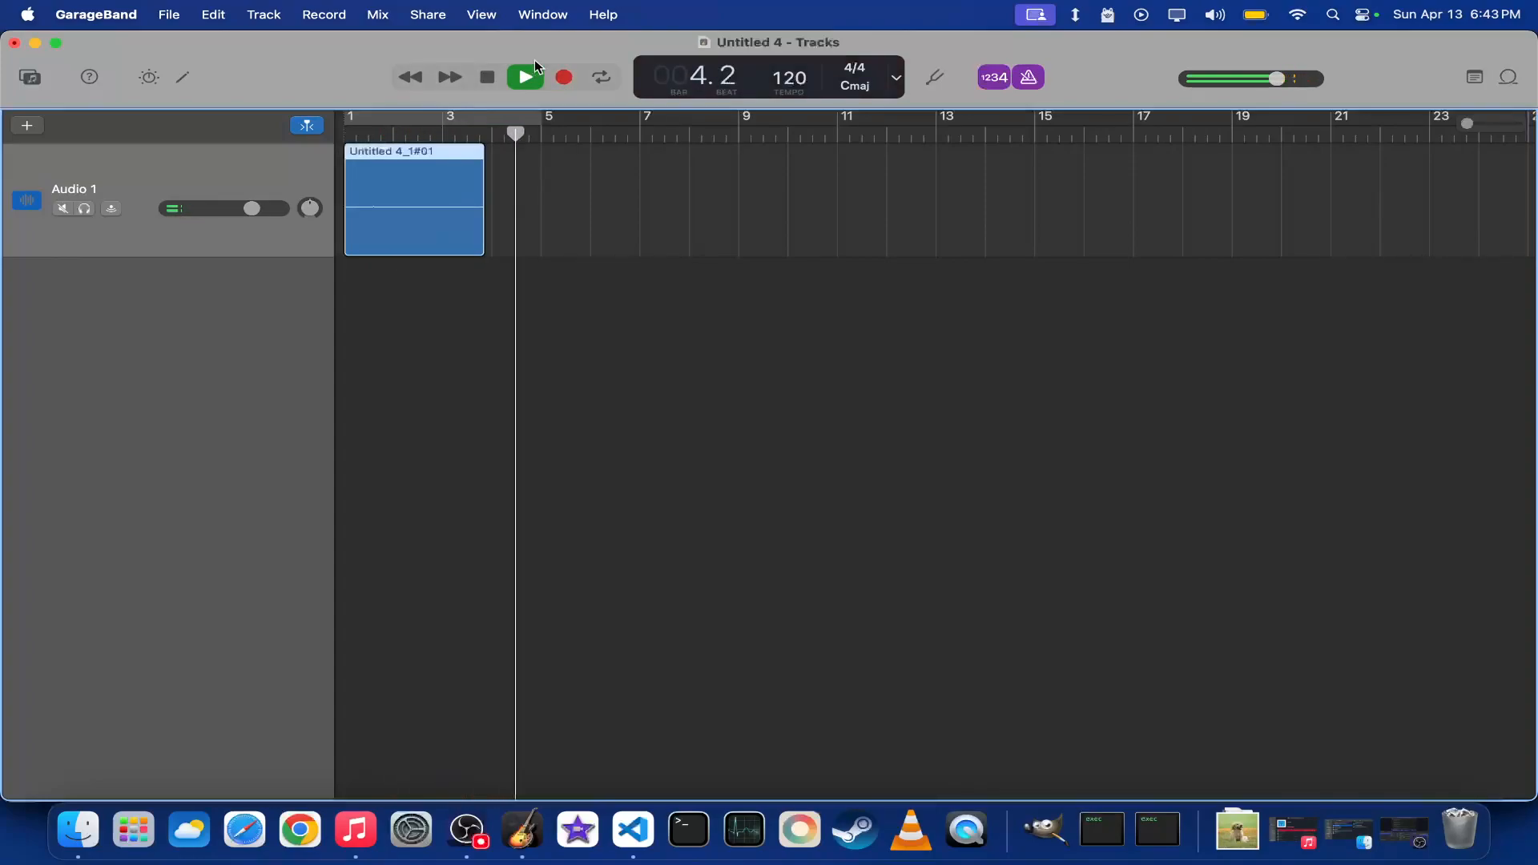
pyautogui.click(535, 75)
# - Play the recorded clip back from the beginning of the timeline and stop near its end
pyautogui.moveTo(529, 133); pyautogui.dragTo(278, 125)
pyautogui.click(527, 77)
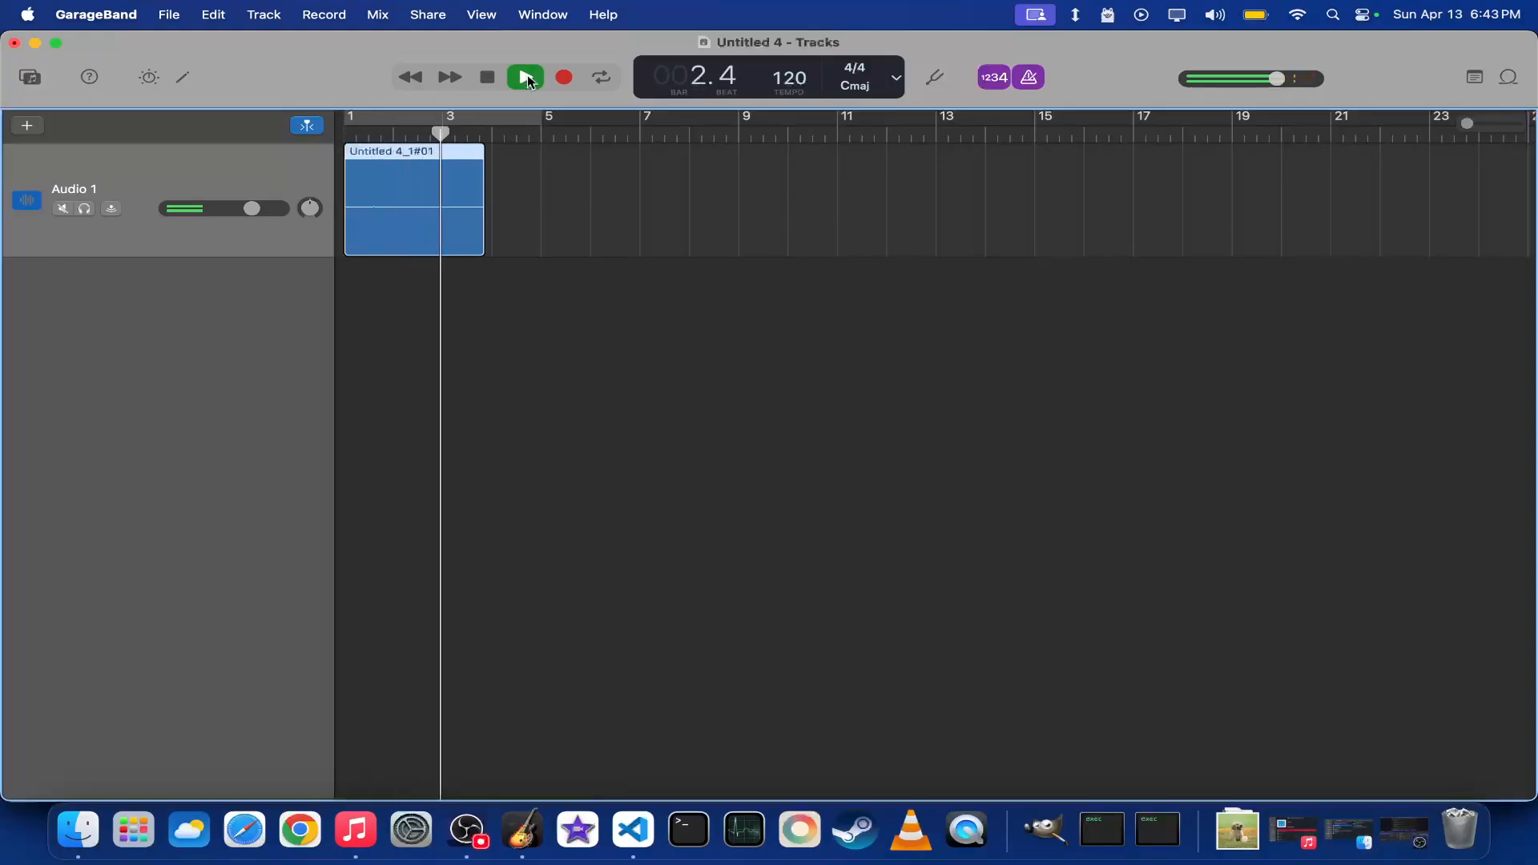
pyautogui.click(527, 77)
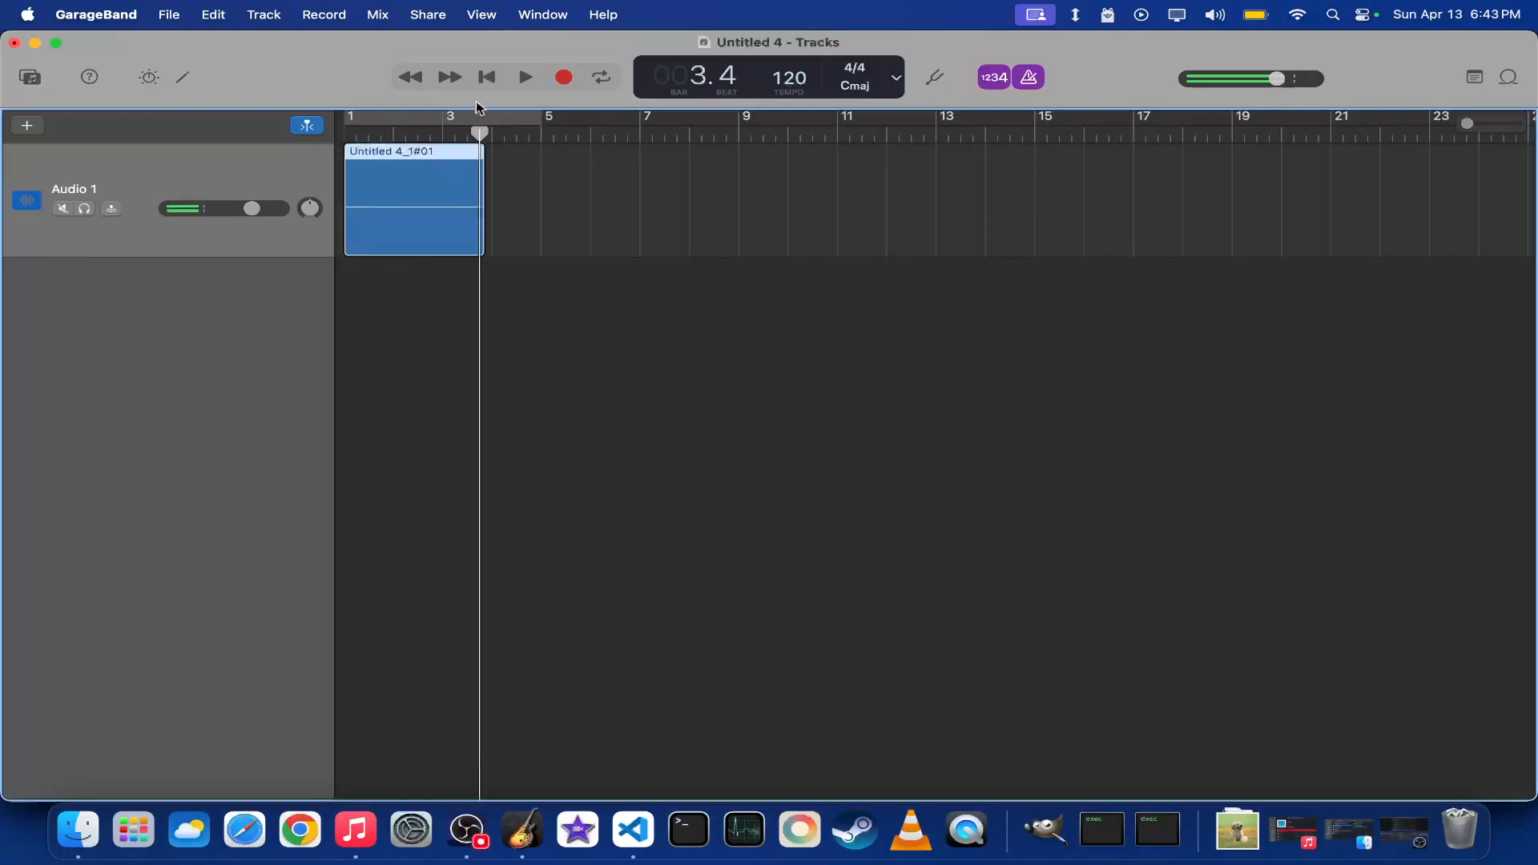
# - Raise the Audio 1 track's volume to +6.0 dB
pyautogui.moveTo(250, 209); pyautogui.dragTo(317, 228)
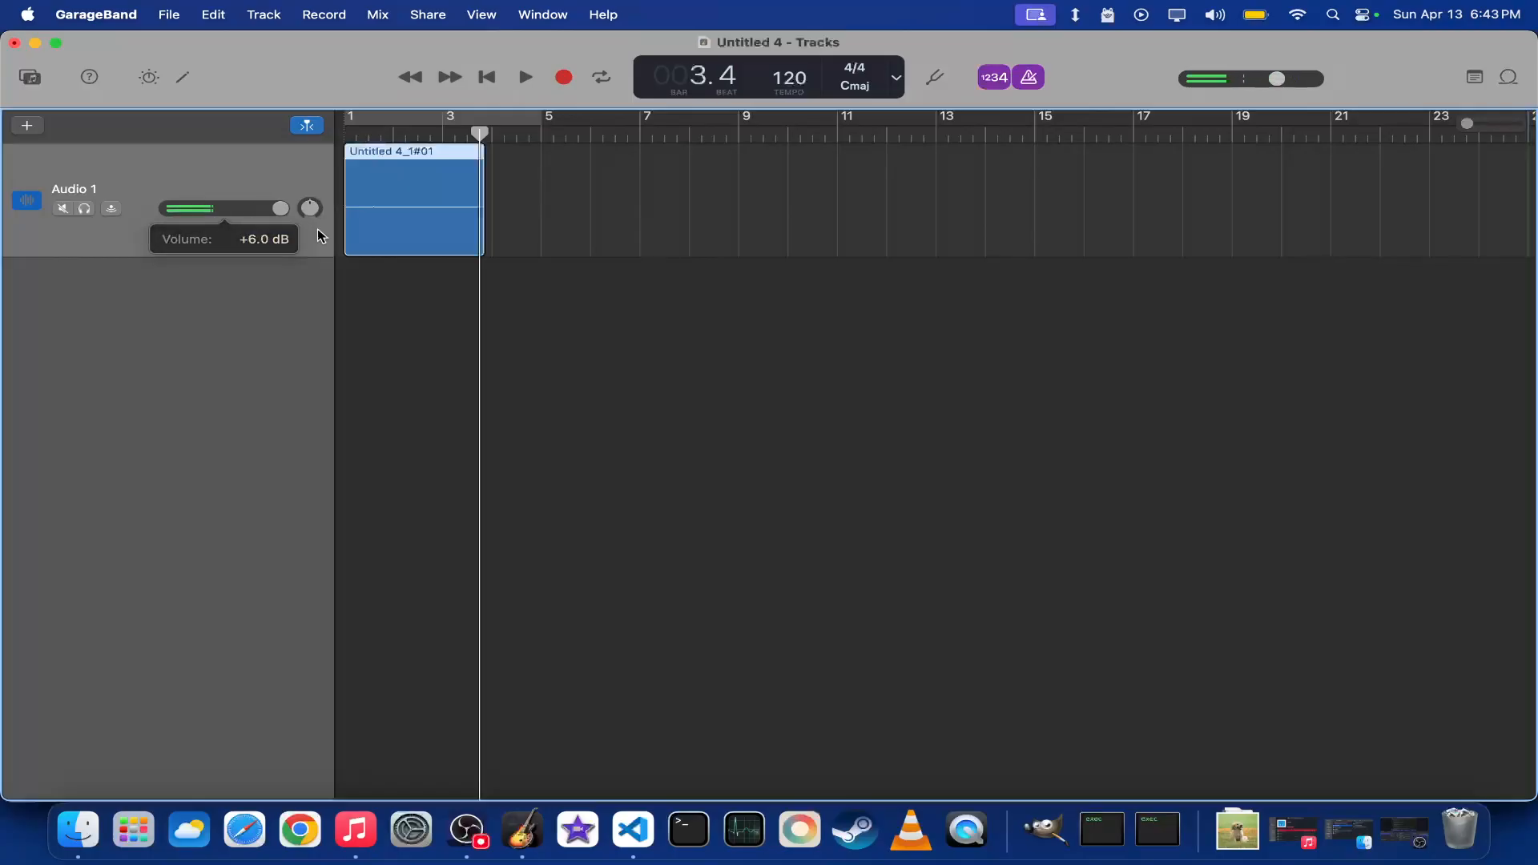
# - Return the playhead to the start, enable the Noise Gate and lower the record level in Audio 1's recording settings
pyautogui.moveTo(480, 130); pyautogui.dragTo(344, 129)
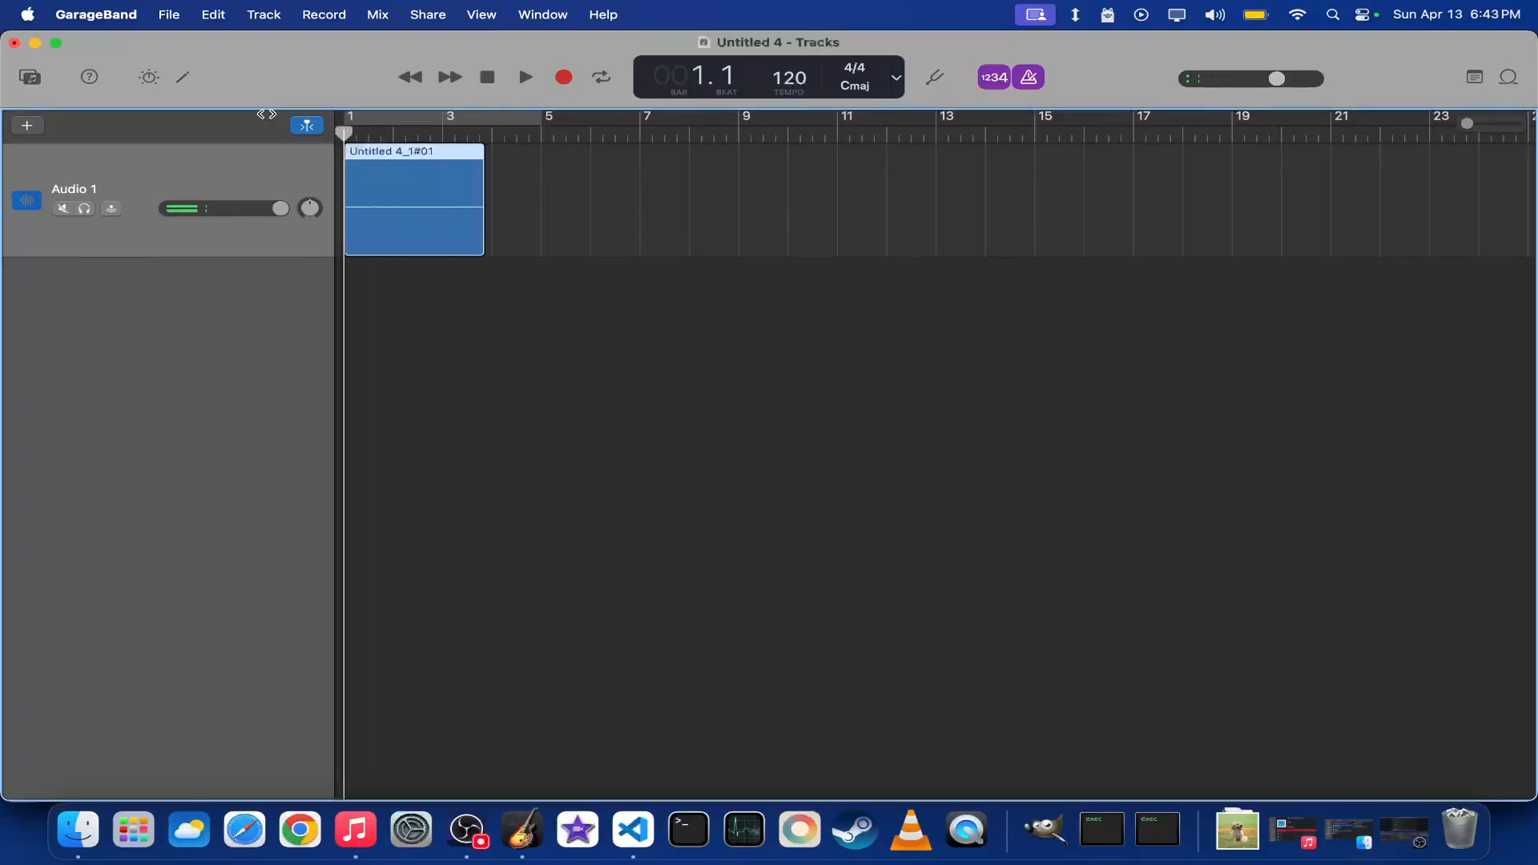
pyautogui.click(149, 77)
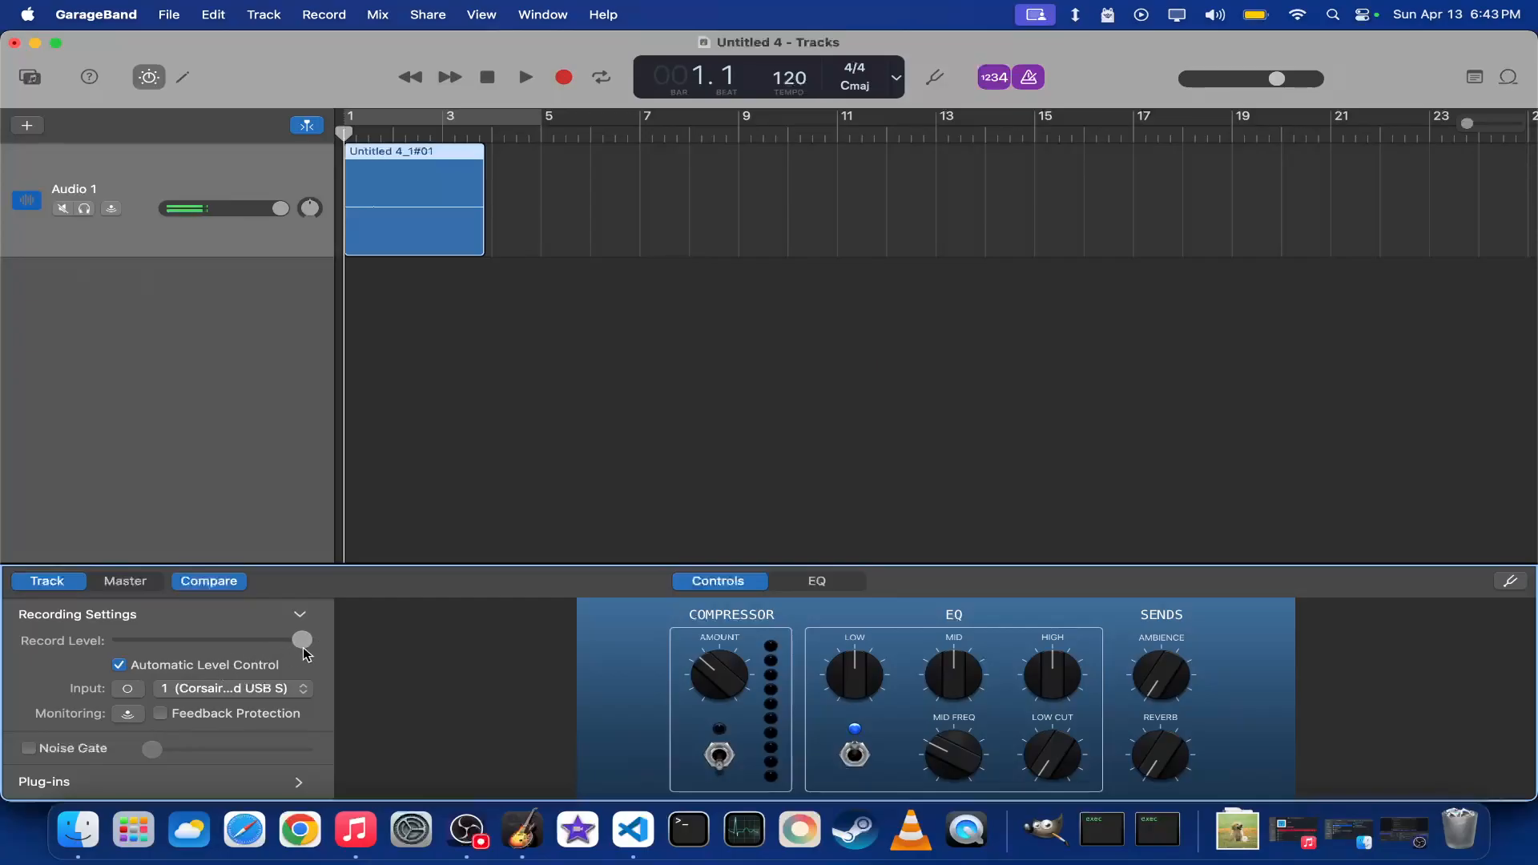
pyautogui.click(30, 749)
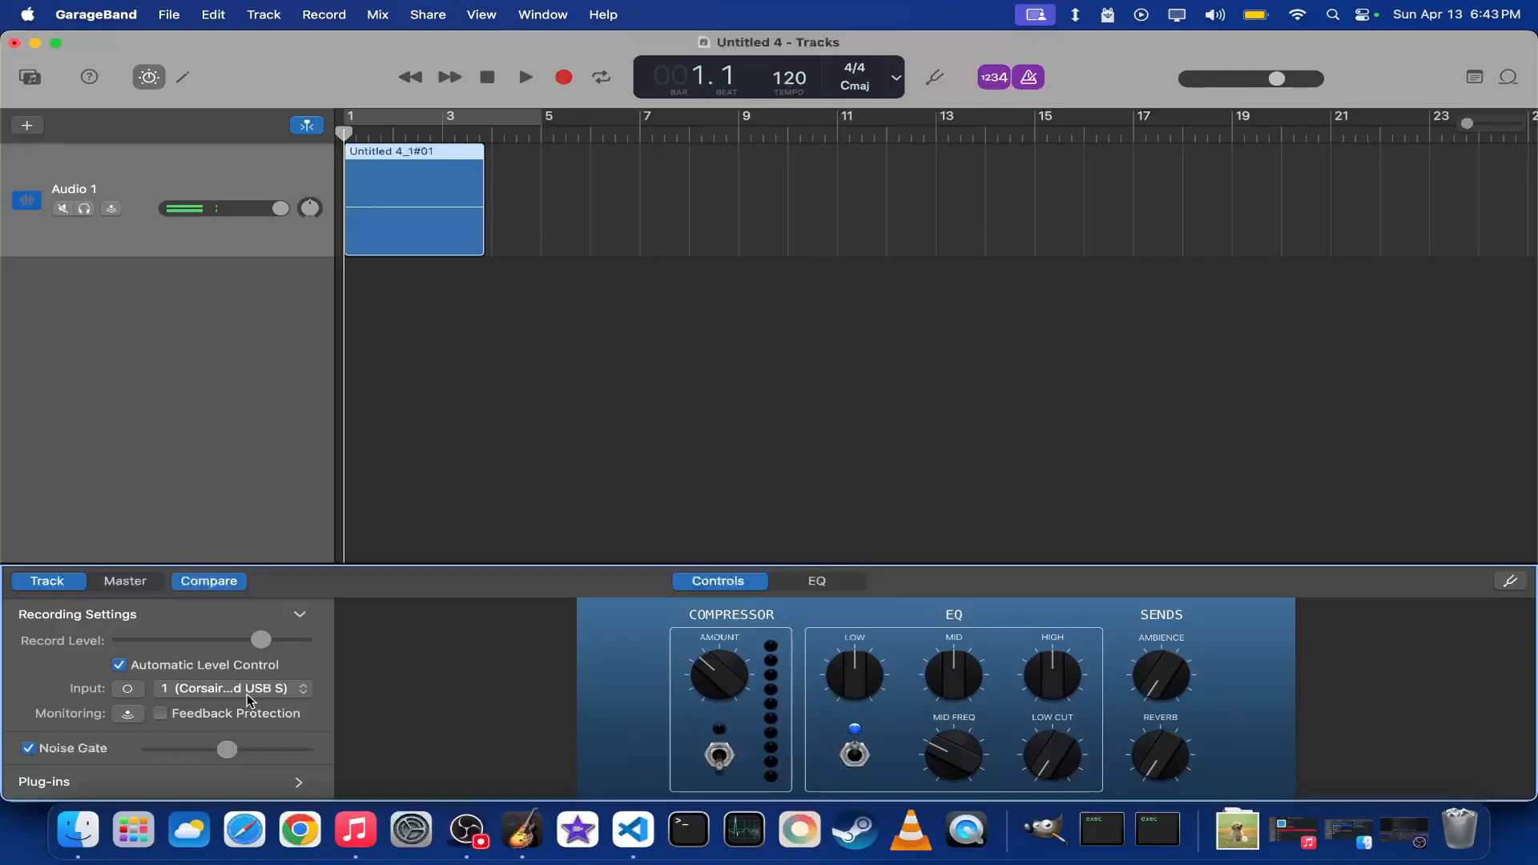
# - Record a new take of about three bars over the Audio 1 clip and play it back from the start
pyautogui.click(567, 81)
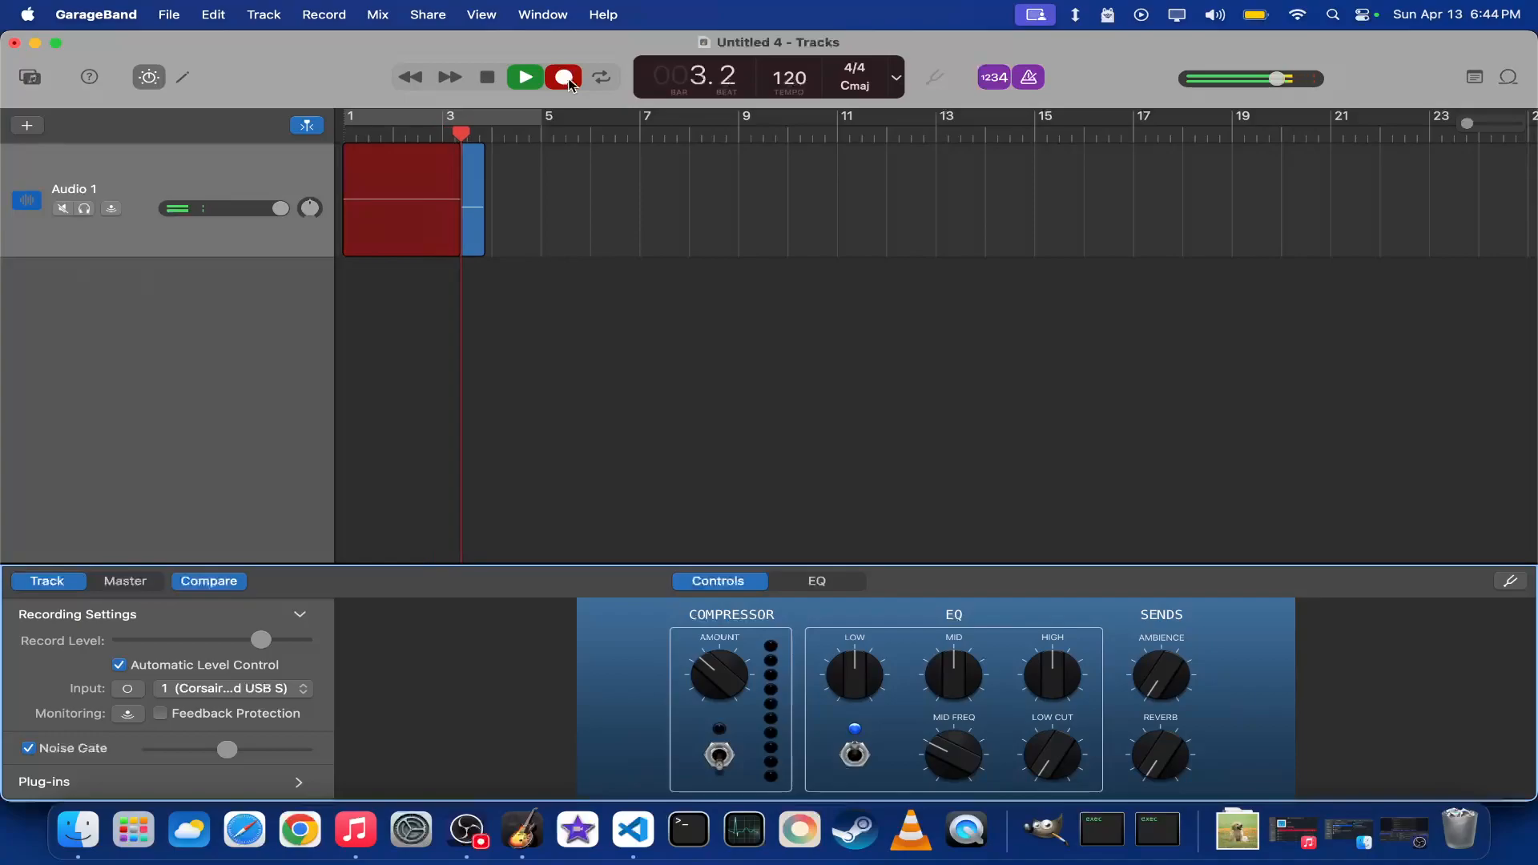
pyautogui.click(565, 76)
pyautogui.click(495, 131)
pyautogui.moveTo(495, 131); pyautogui.dragTo(344, 128)
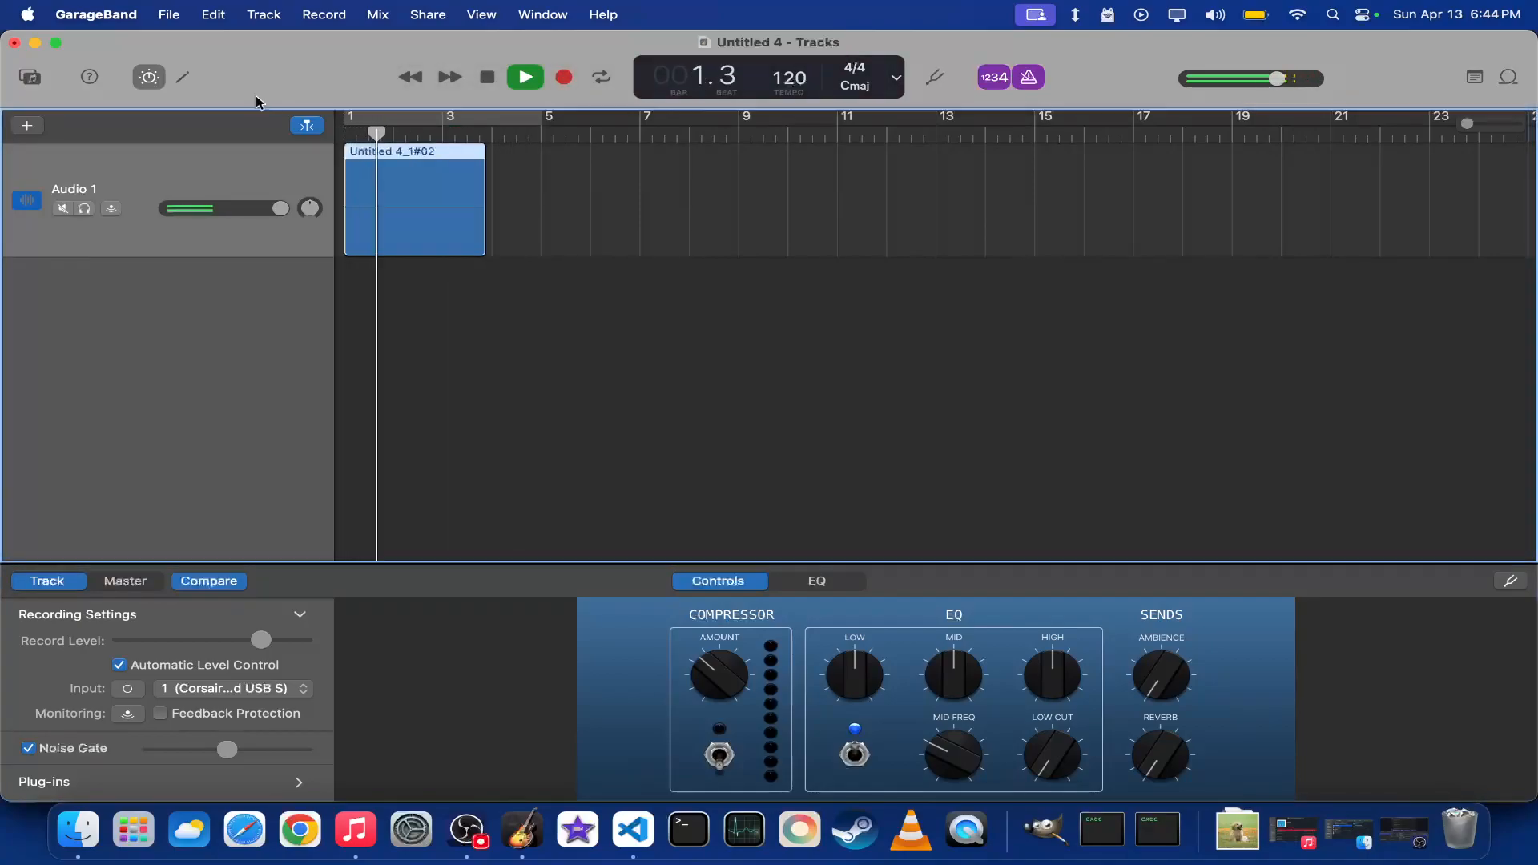
pyautogui.click(526, 78)
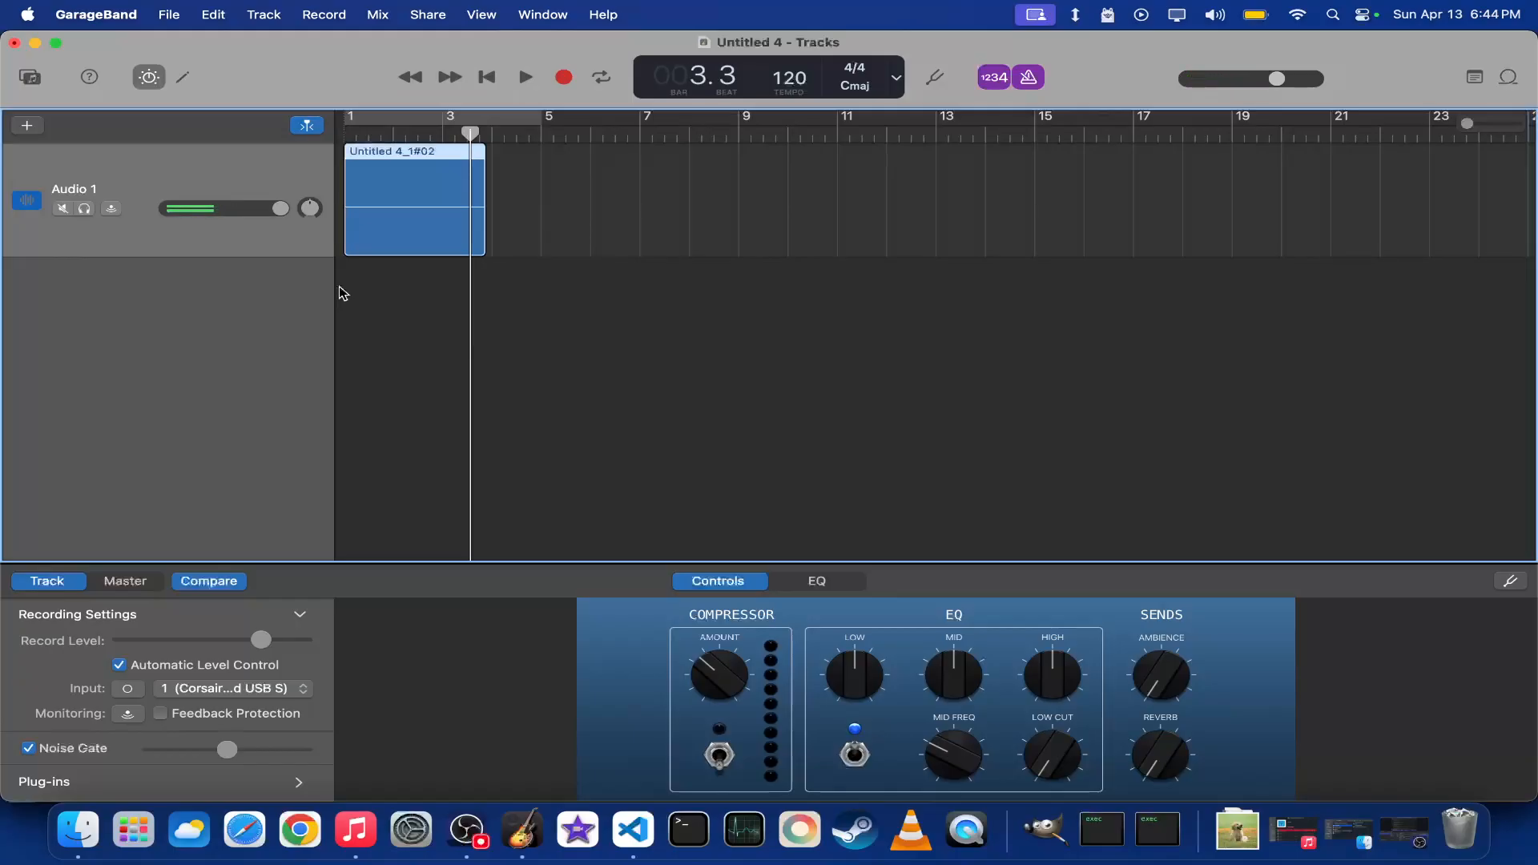
# - Open the FamilySlideShowReverbBackGround project from the GarageBand folder, discarding Untitled 4 without saving
pyautogui.click(177, 16)
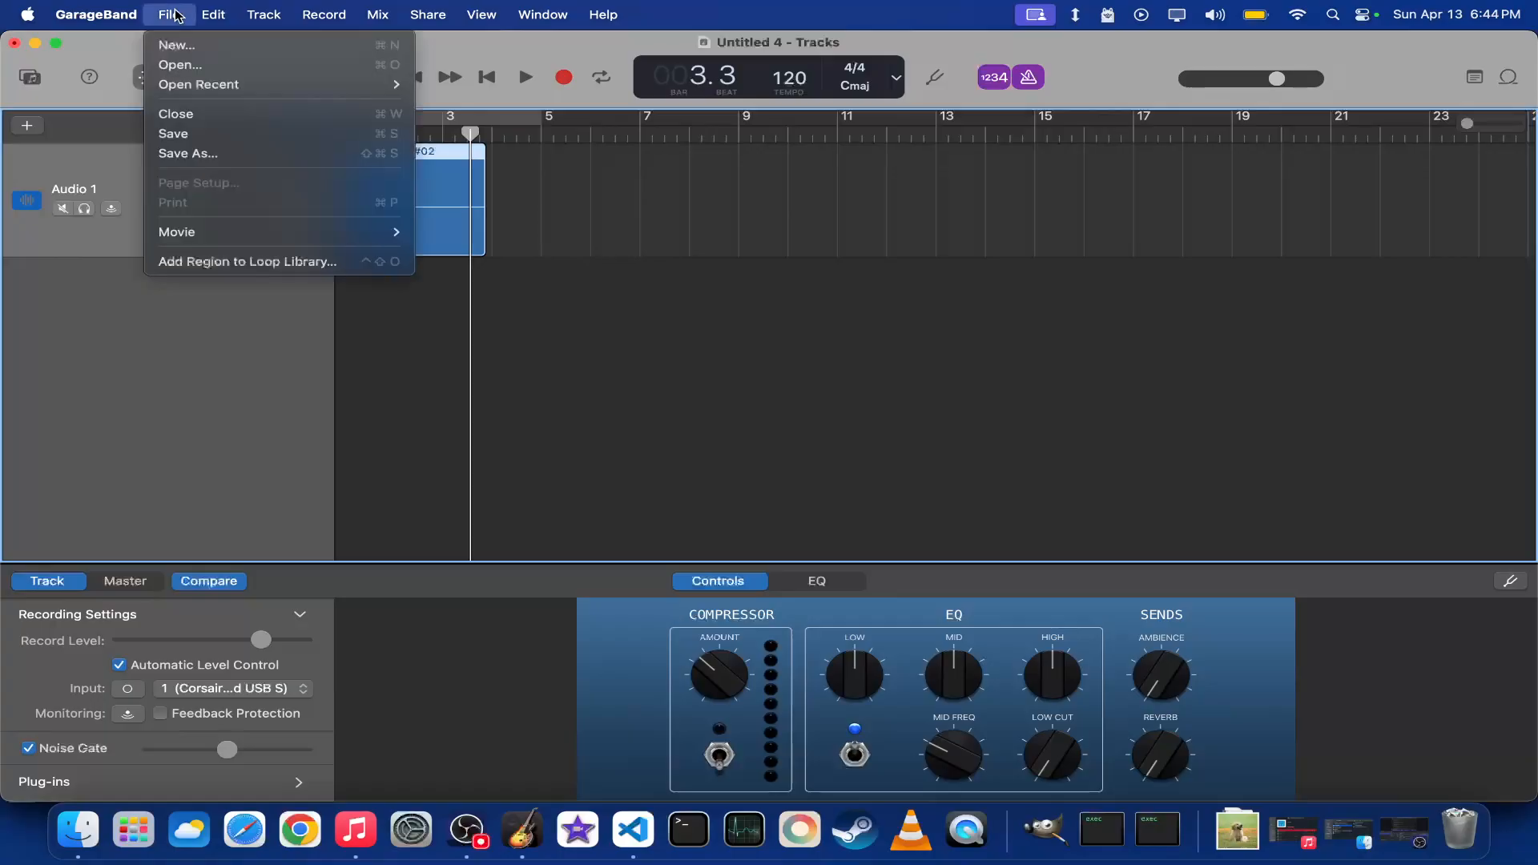
pyautogui.moveTo(201, 93)
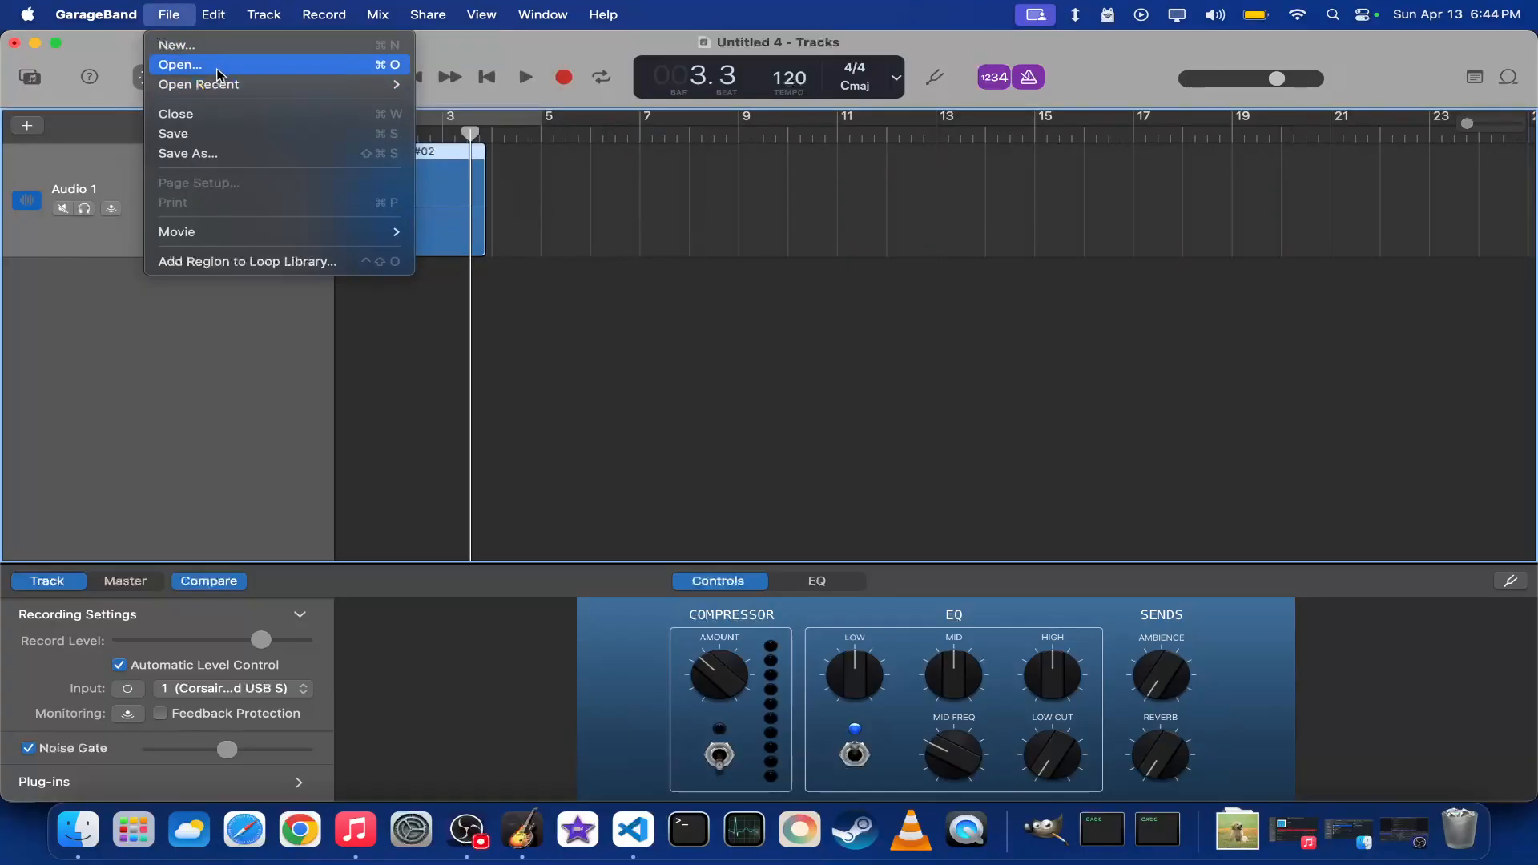
pyautogui.click(218, 74)
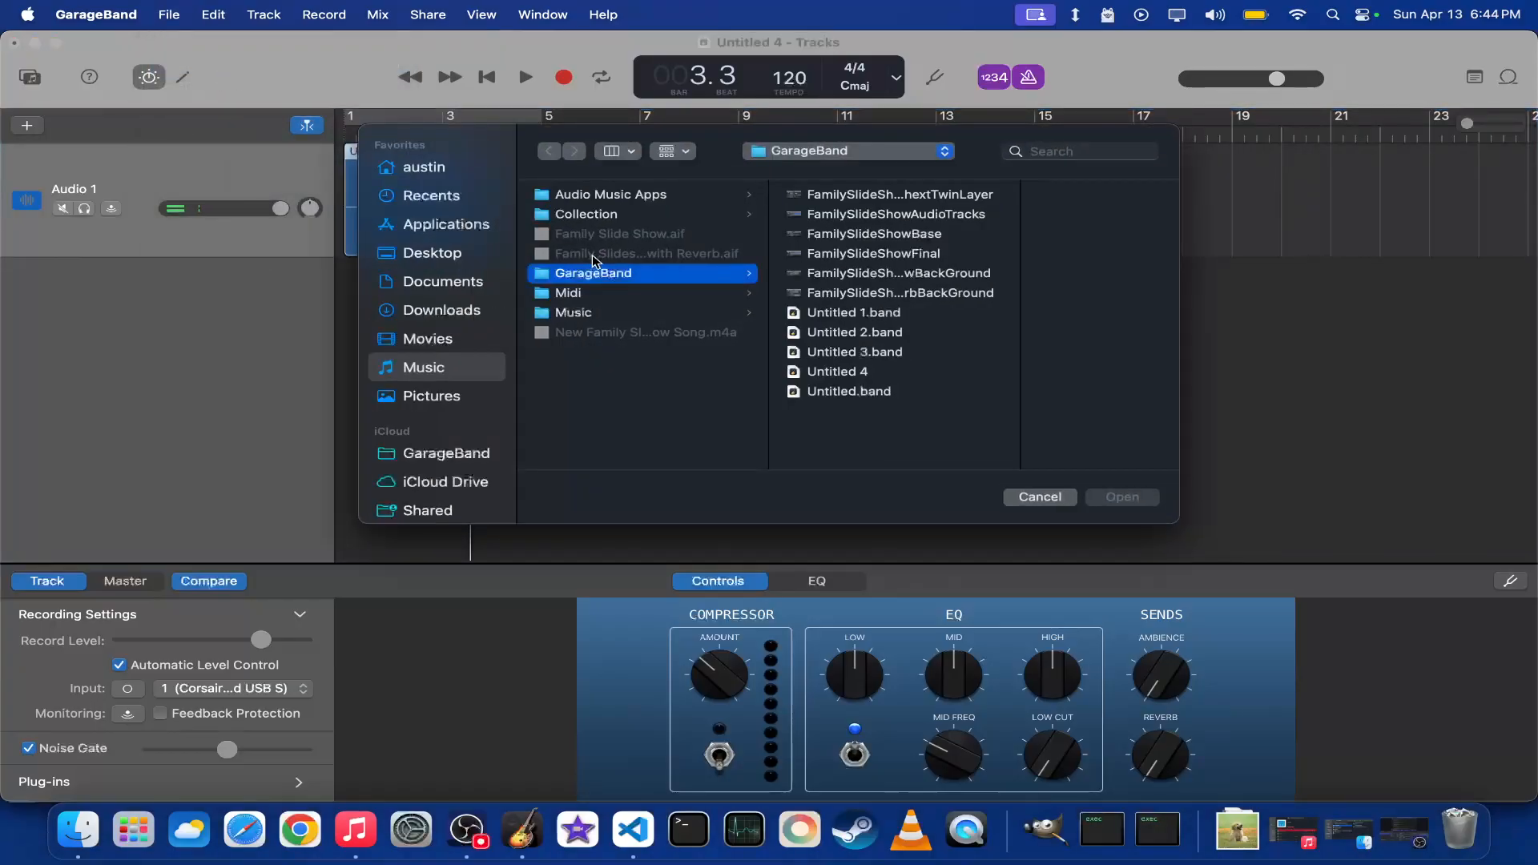
pyautogui.click(925, 294)
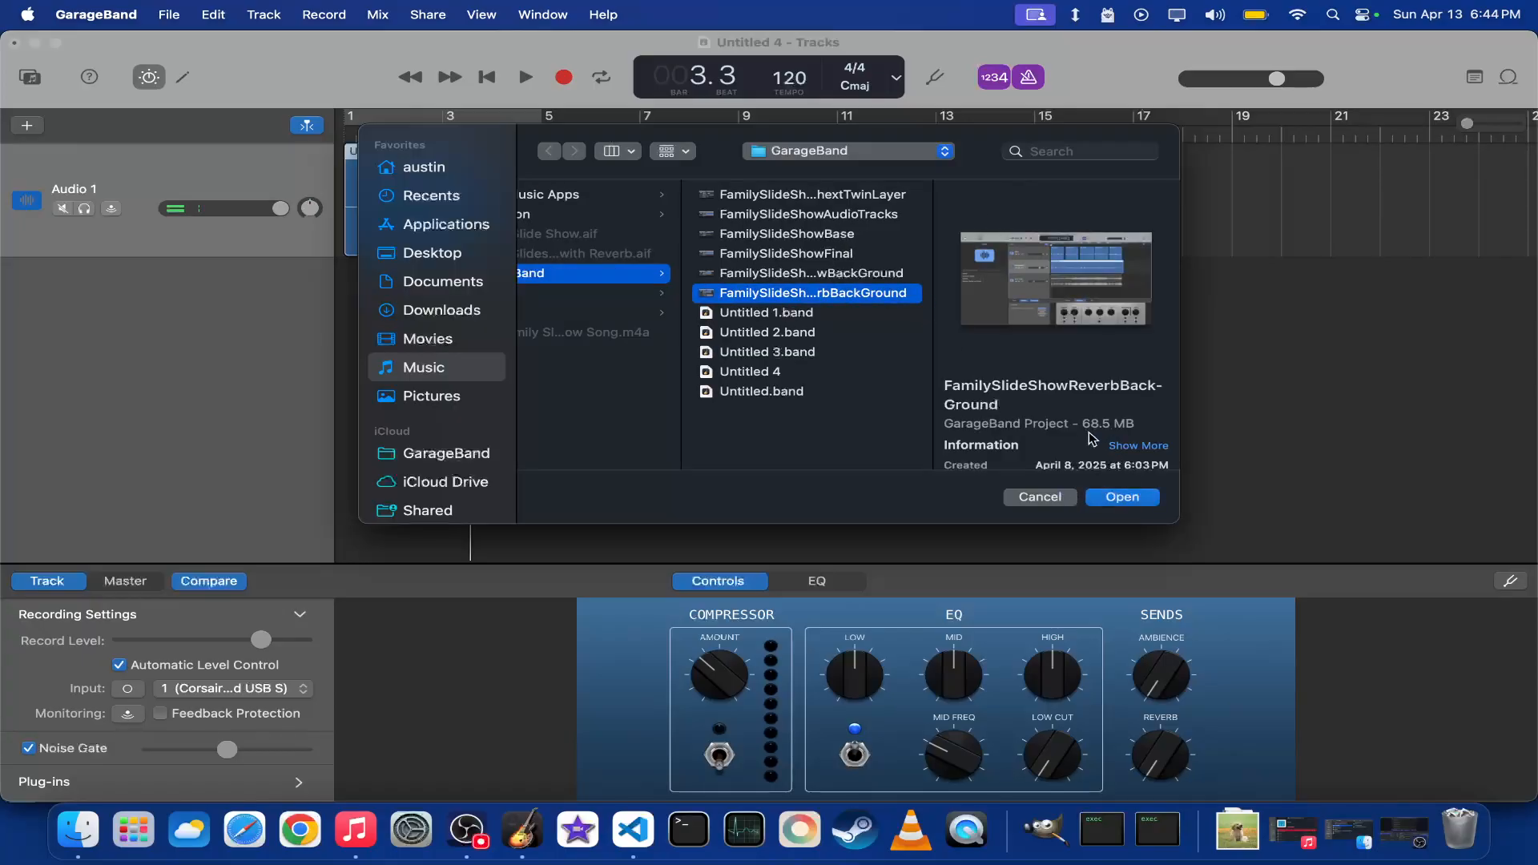
pyautogui.scroll(-3, 1089, 406)
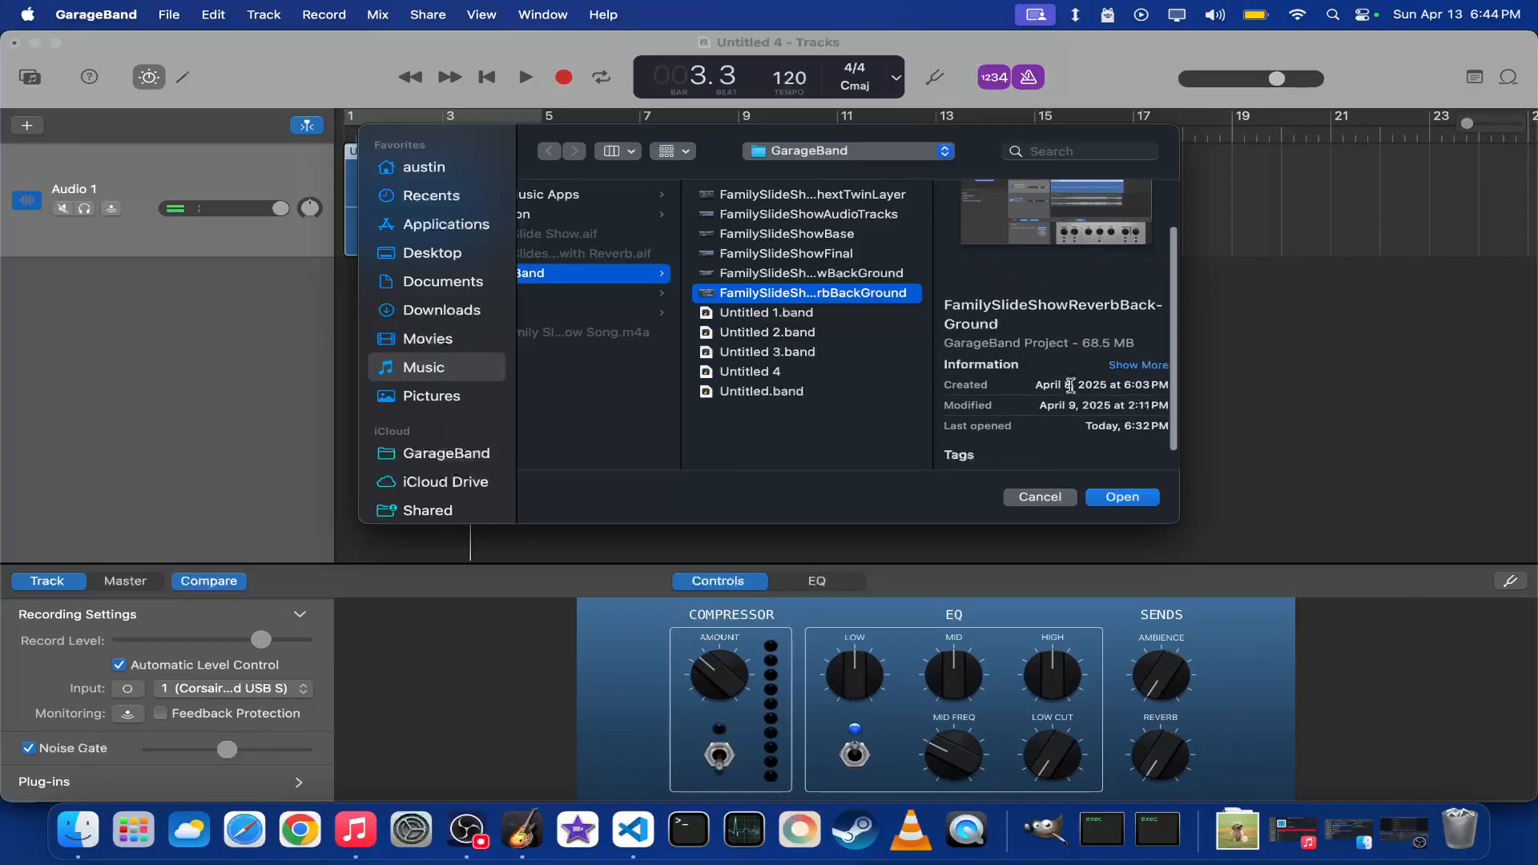
pyautogui.click(1122, 497)
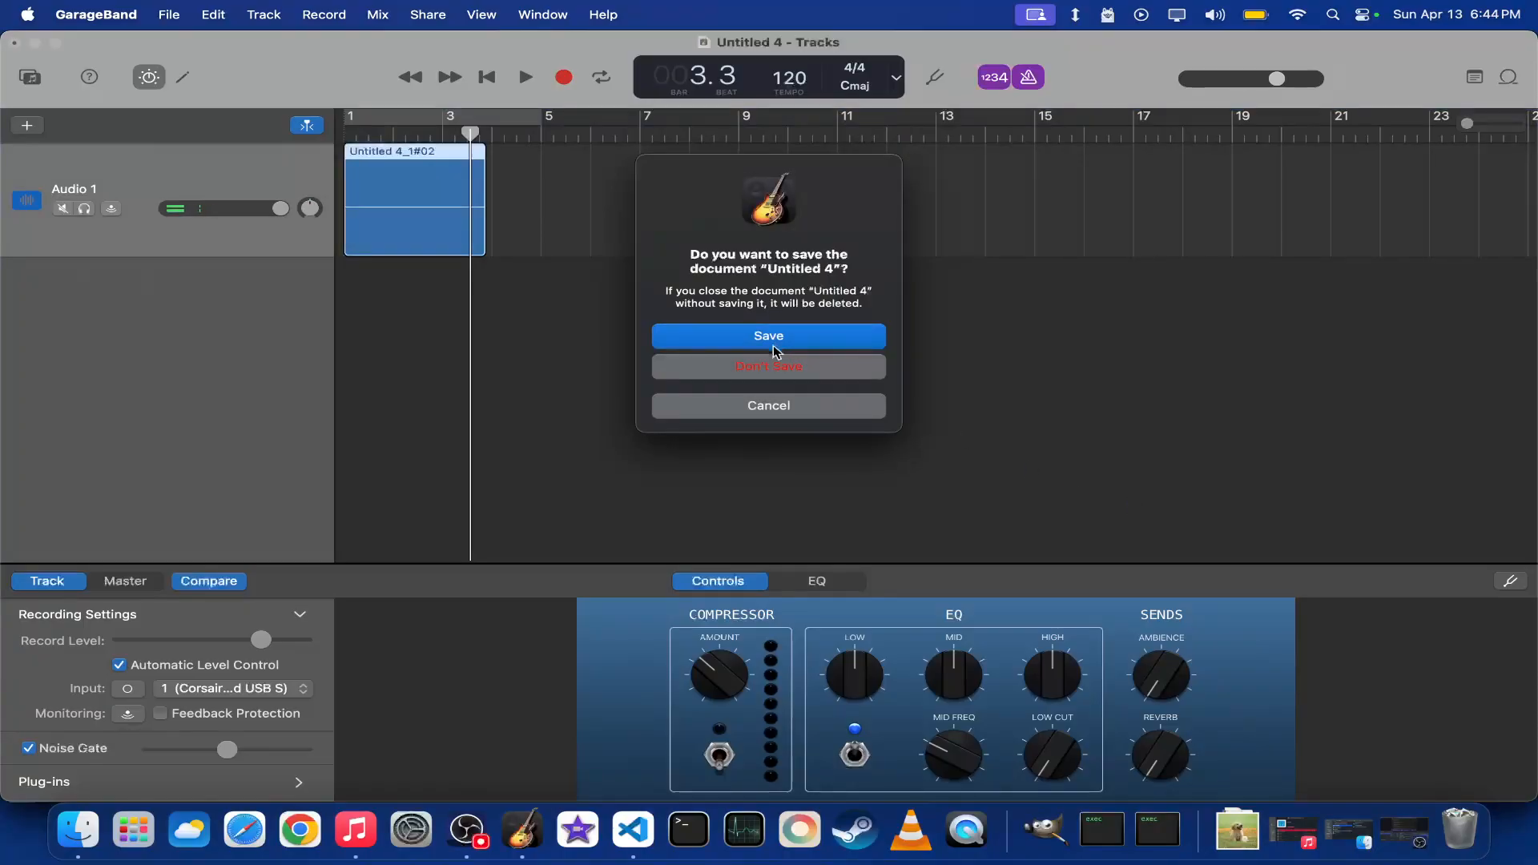
pyautogui.click(770, 367)
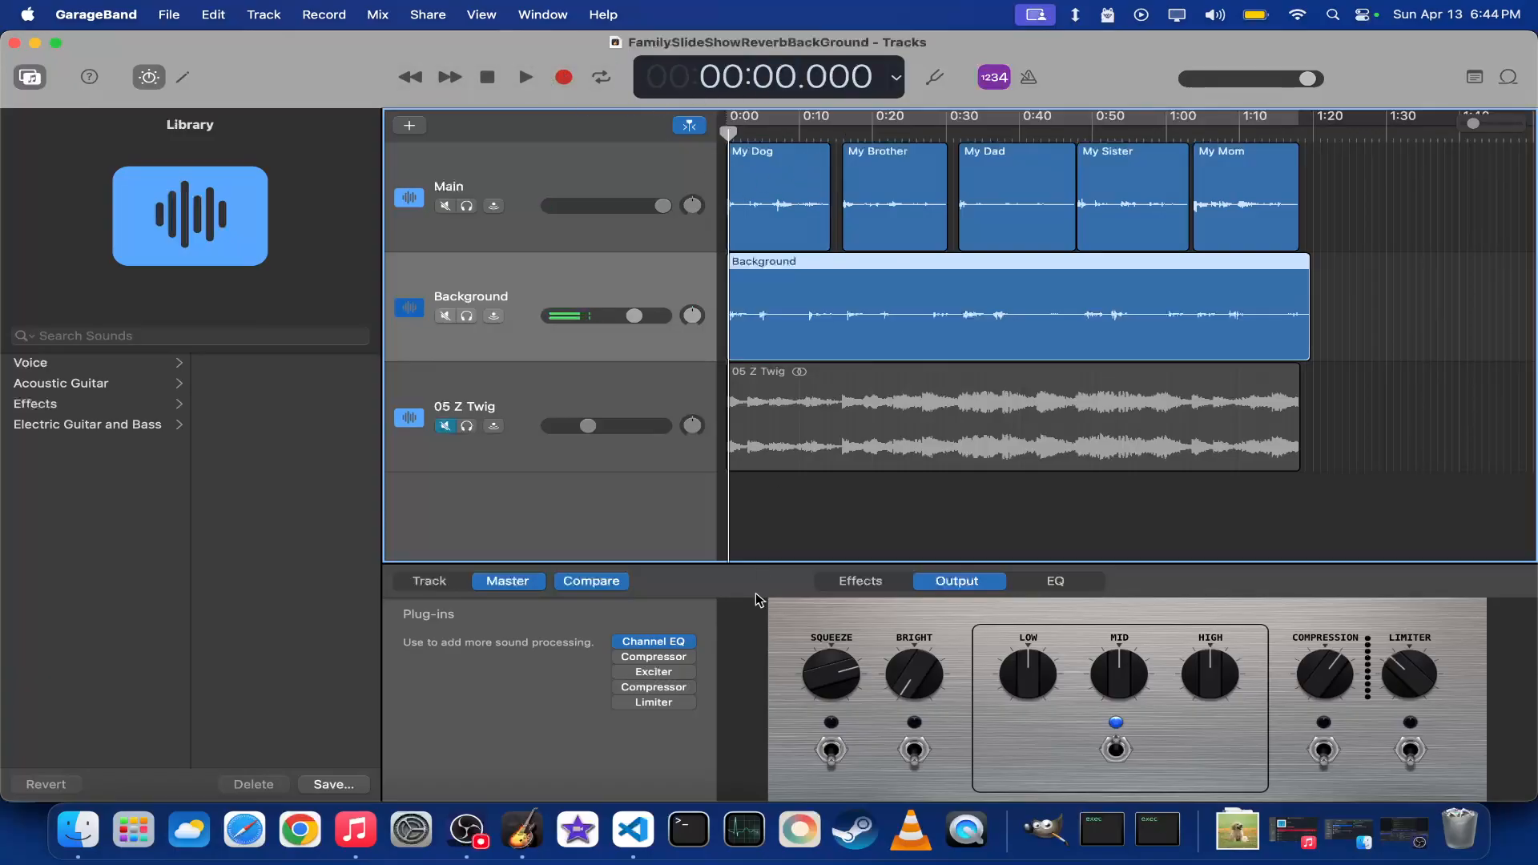
# - Unmute the 05 Z Twig track and play about nine seconds of the song from the start
pyautogui.click(445, 427)
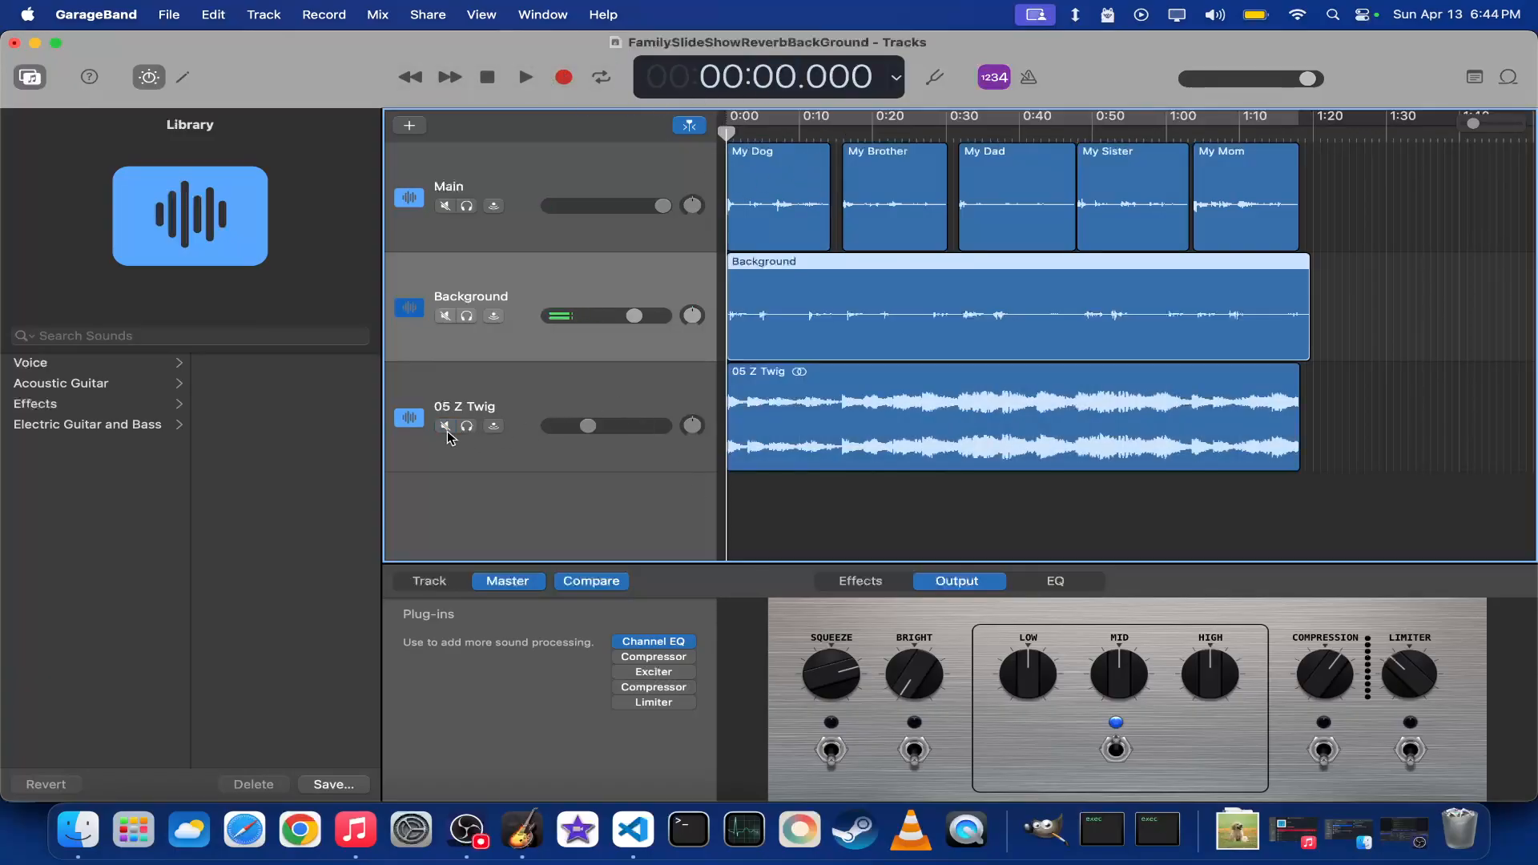
pyautogui.click(526, 78)
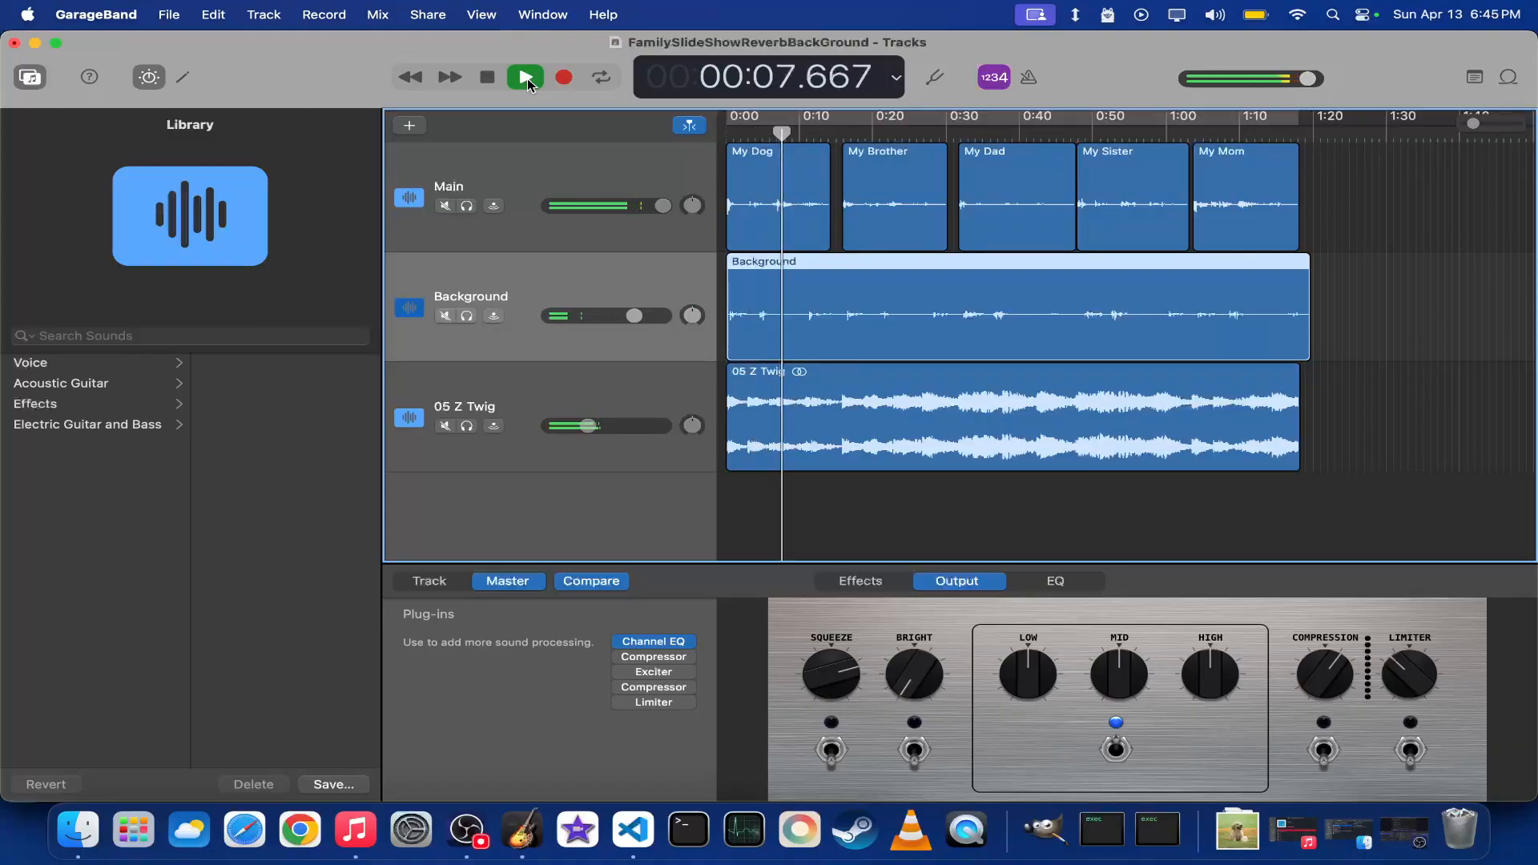
pyautogui.click(528, 79)
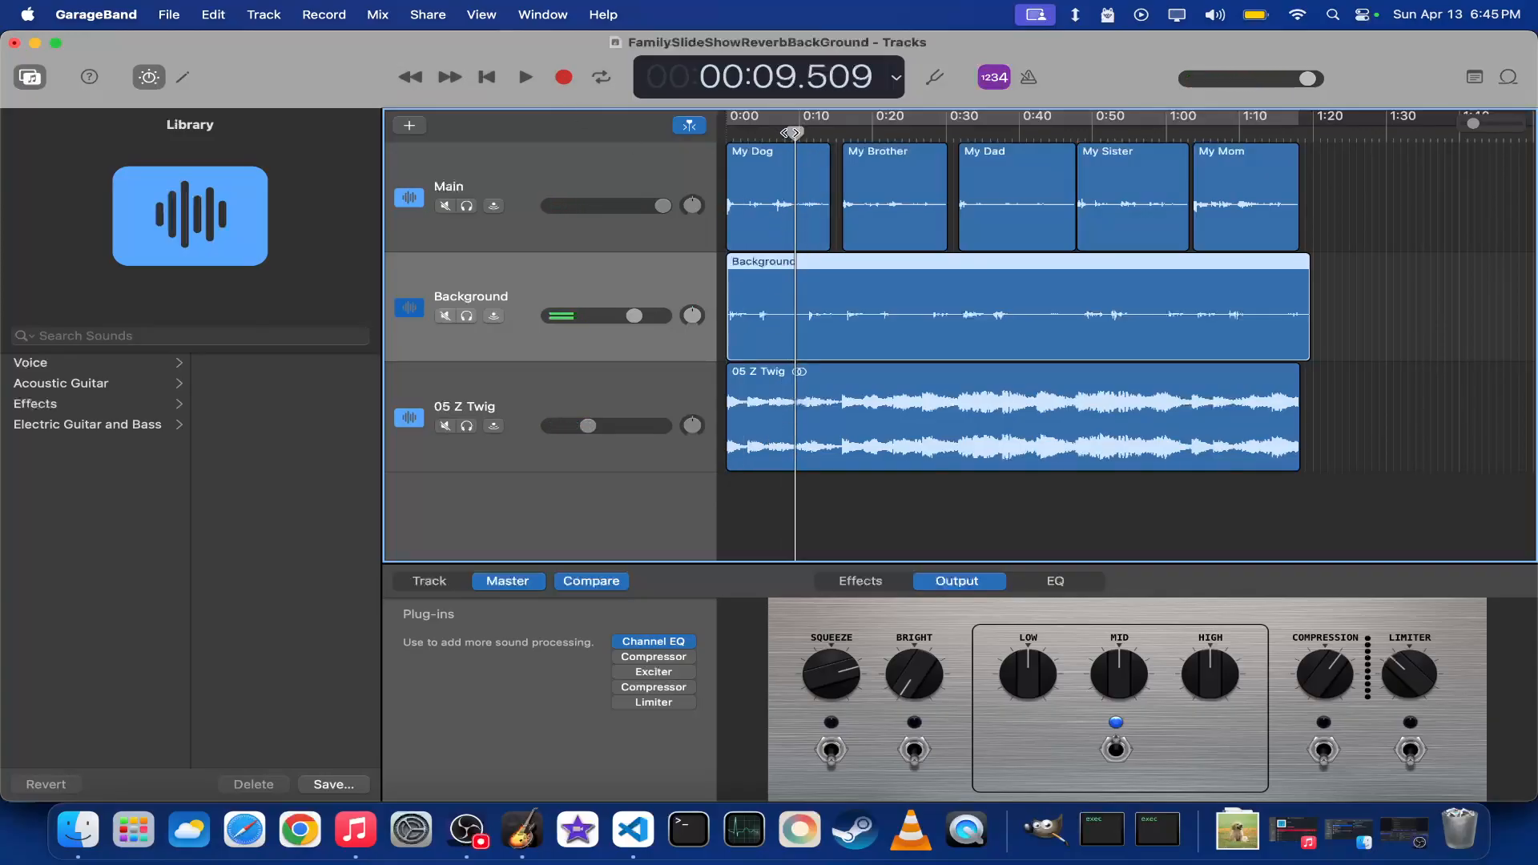
# - Mute the 05 Z Twig track and play about seven seconds of the Main and Background tracks from the start
pyautogui.click(446, 427)
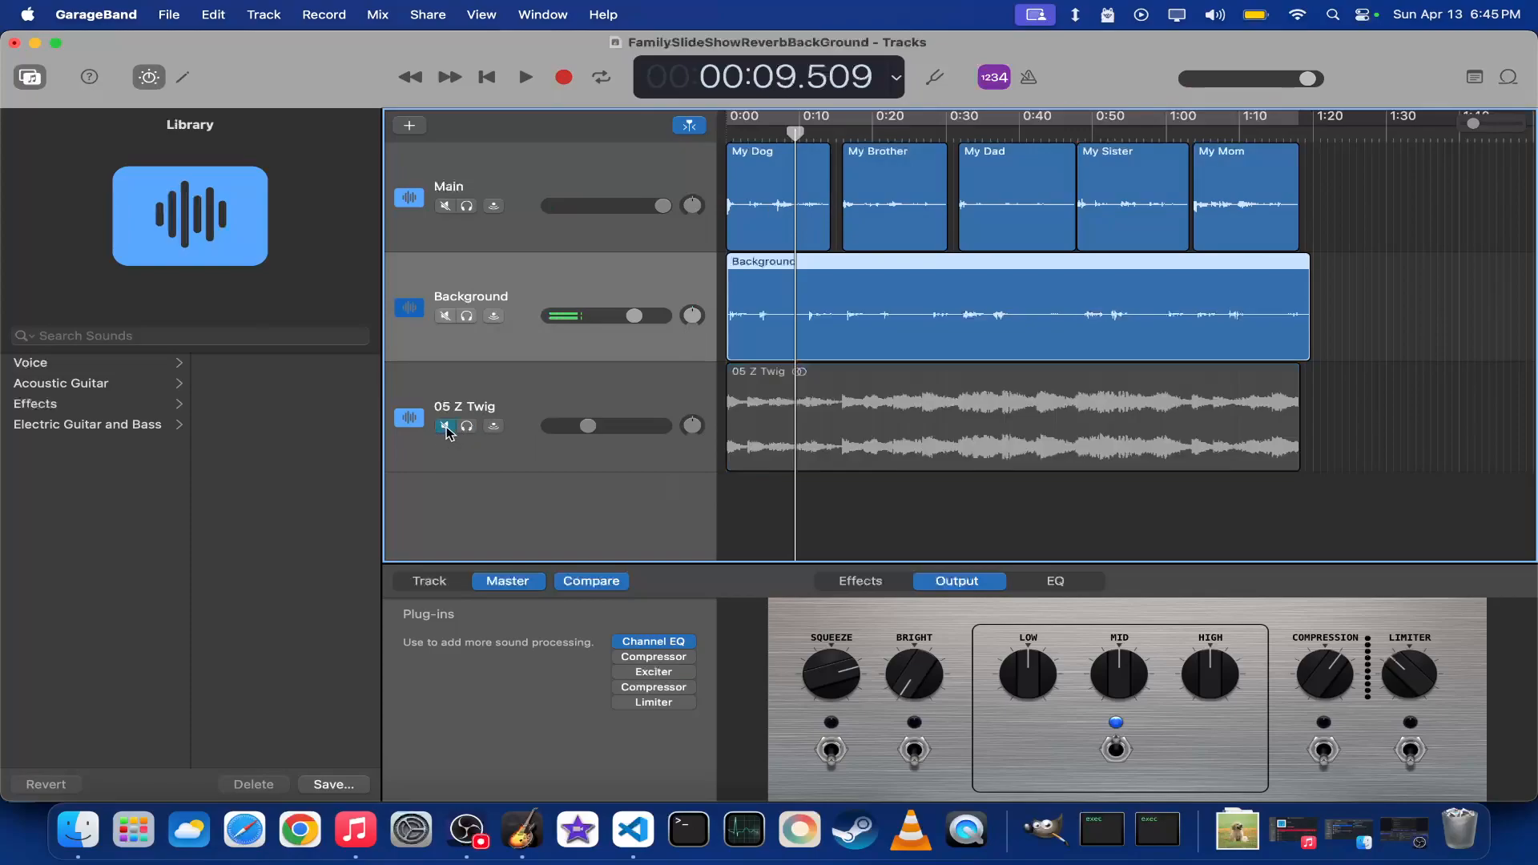
pyautogui.moveTo(797, 133); pyautogui.dragTo(729, 127)
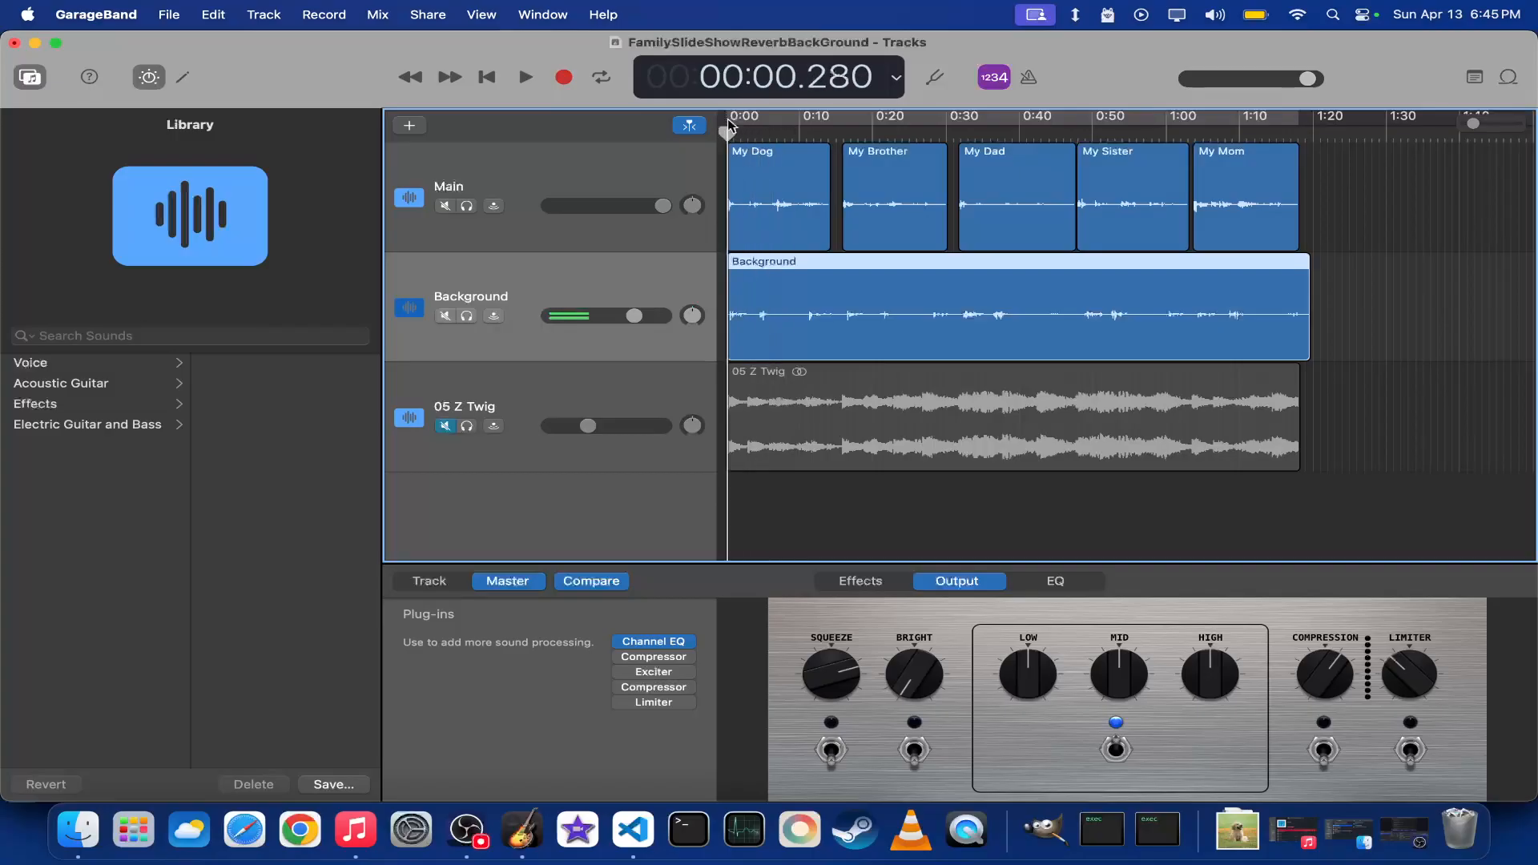
pyautogui.click(527, 81)
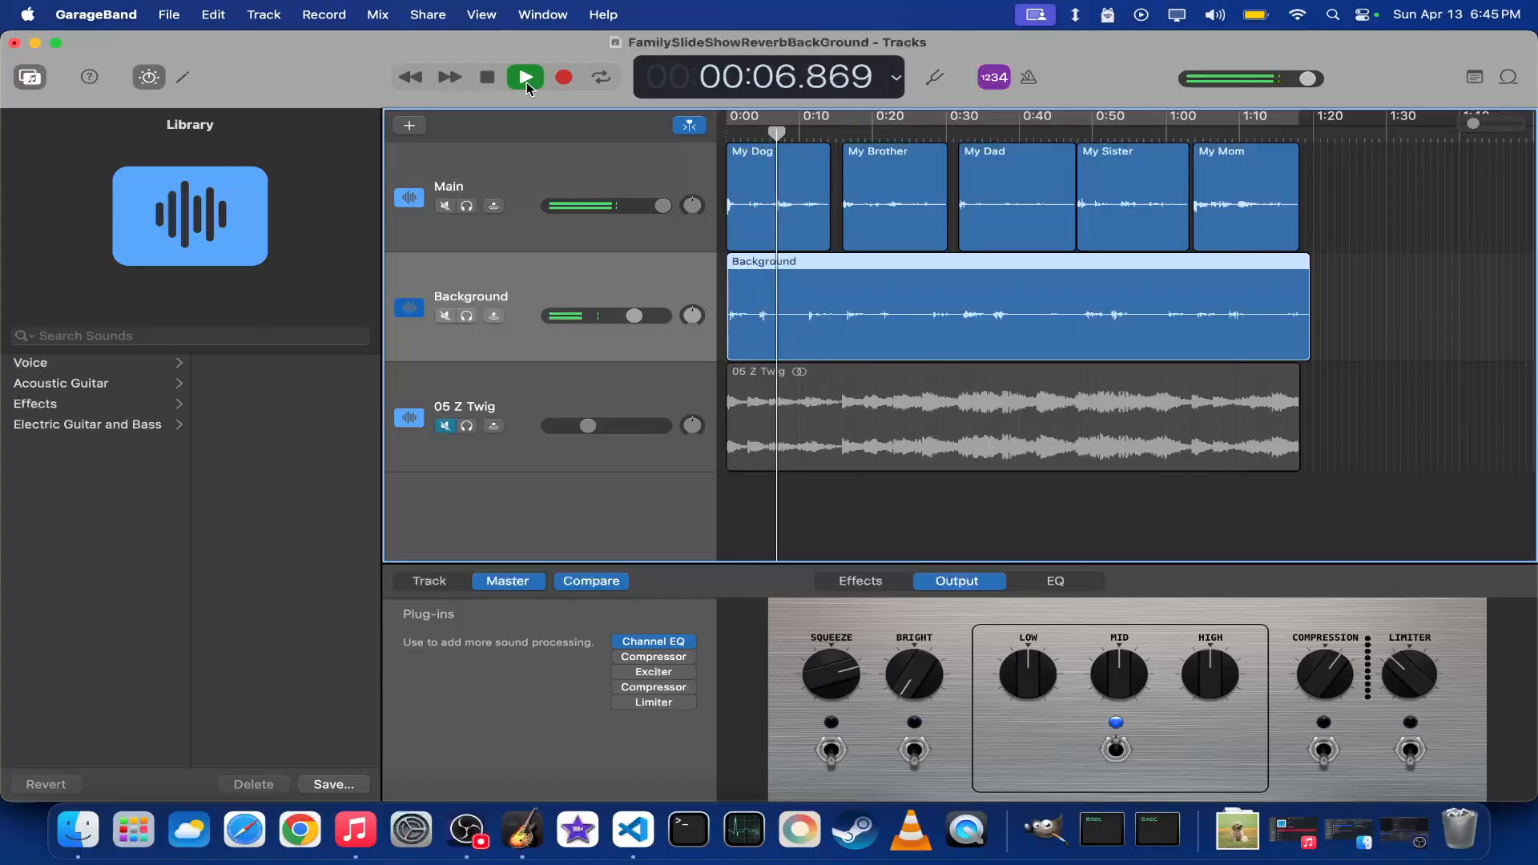
pyautogui.click(527, 80)
# - Return the playhead to the start of the project and hide the Smart Controls and the Library
pyautogui.moveTo(776, 132); pyautogui.dragTo(695, 132)
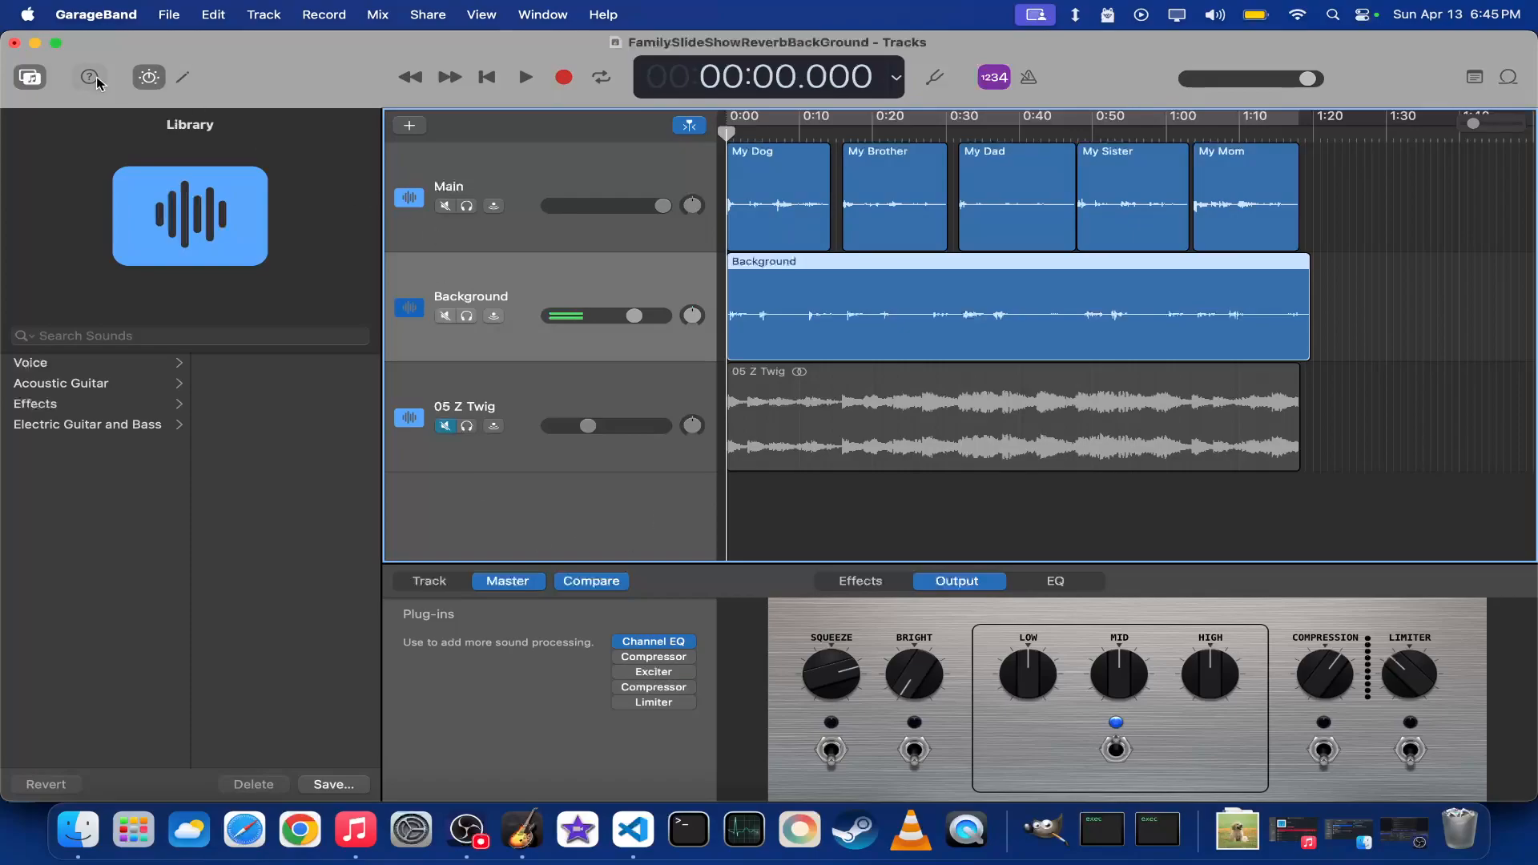
pyautogui.click(149, 77)
pyautogui.click(30, 80)
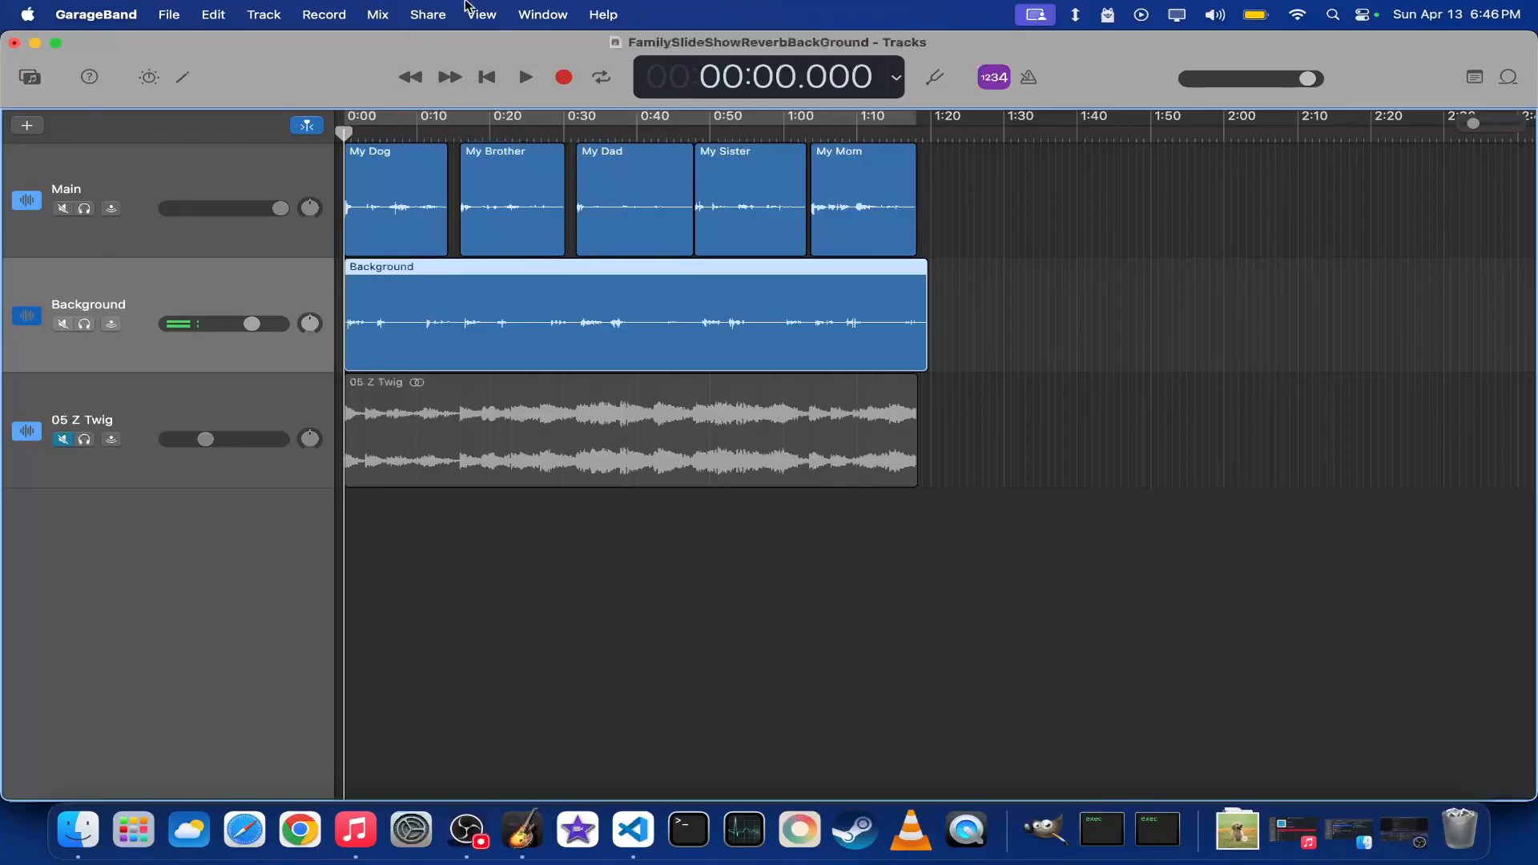
# - Set up sharing the song to Music with Uncompressed (AIFF) quality, and cancel without sharing it
pyautogui.click(430, 13)
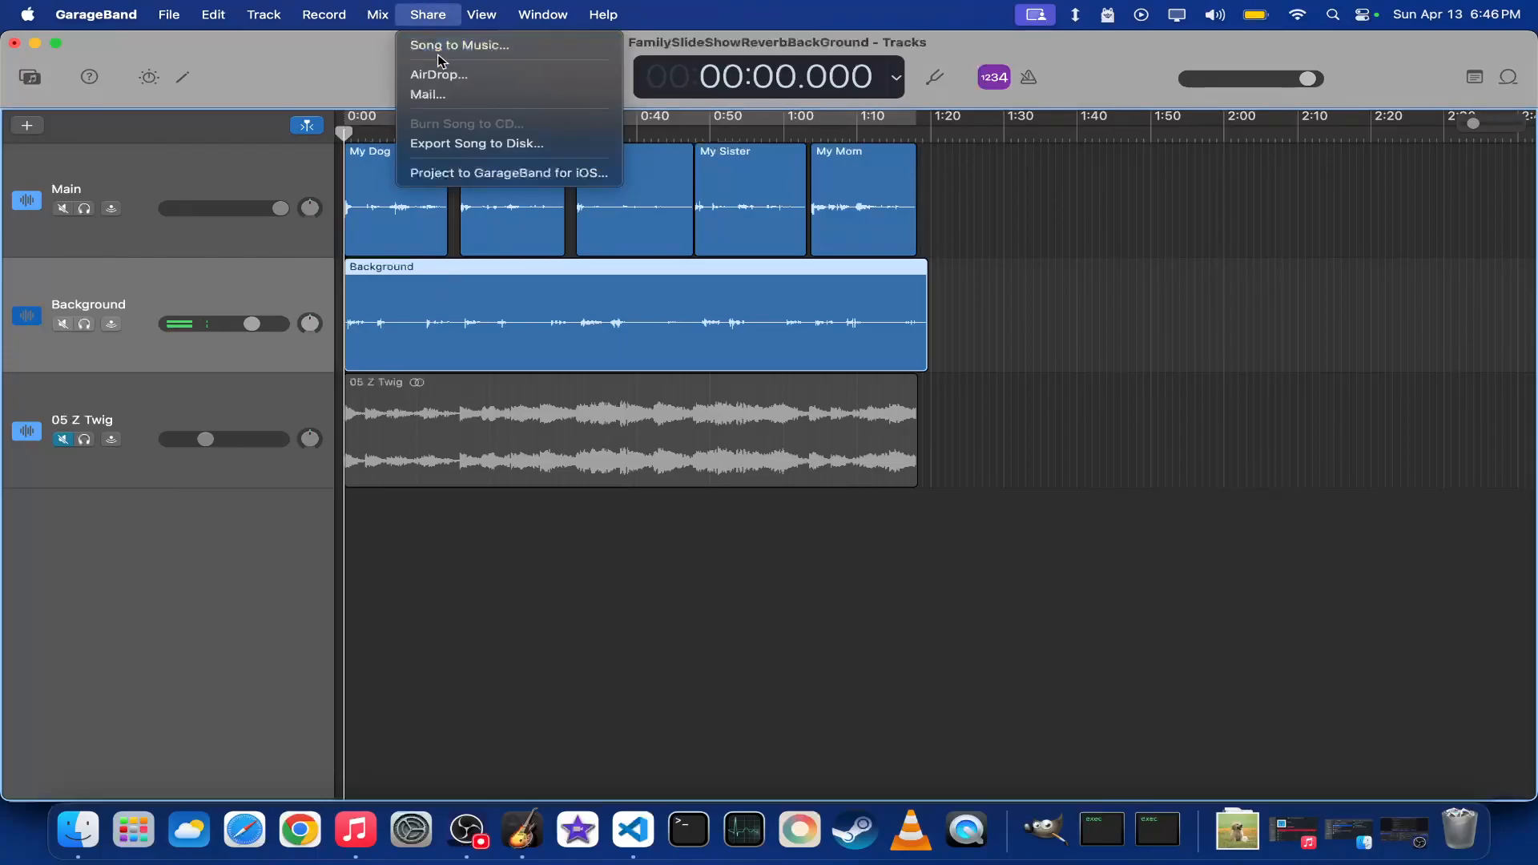
pyautogui.click(459, 45)
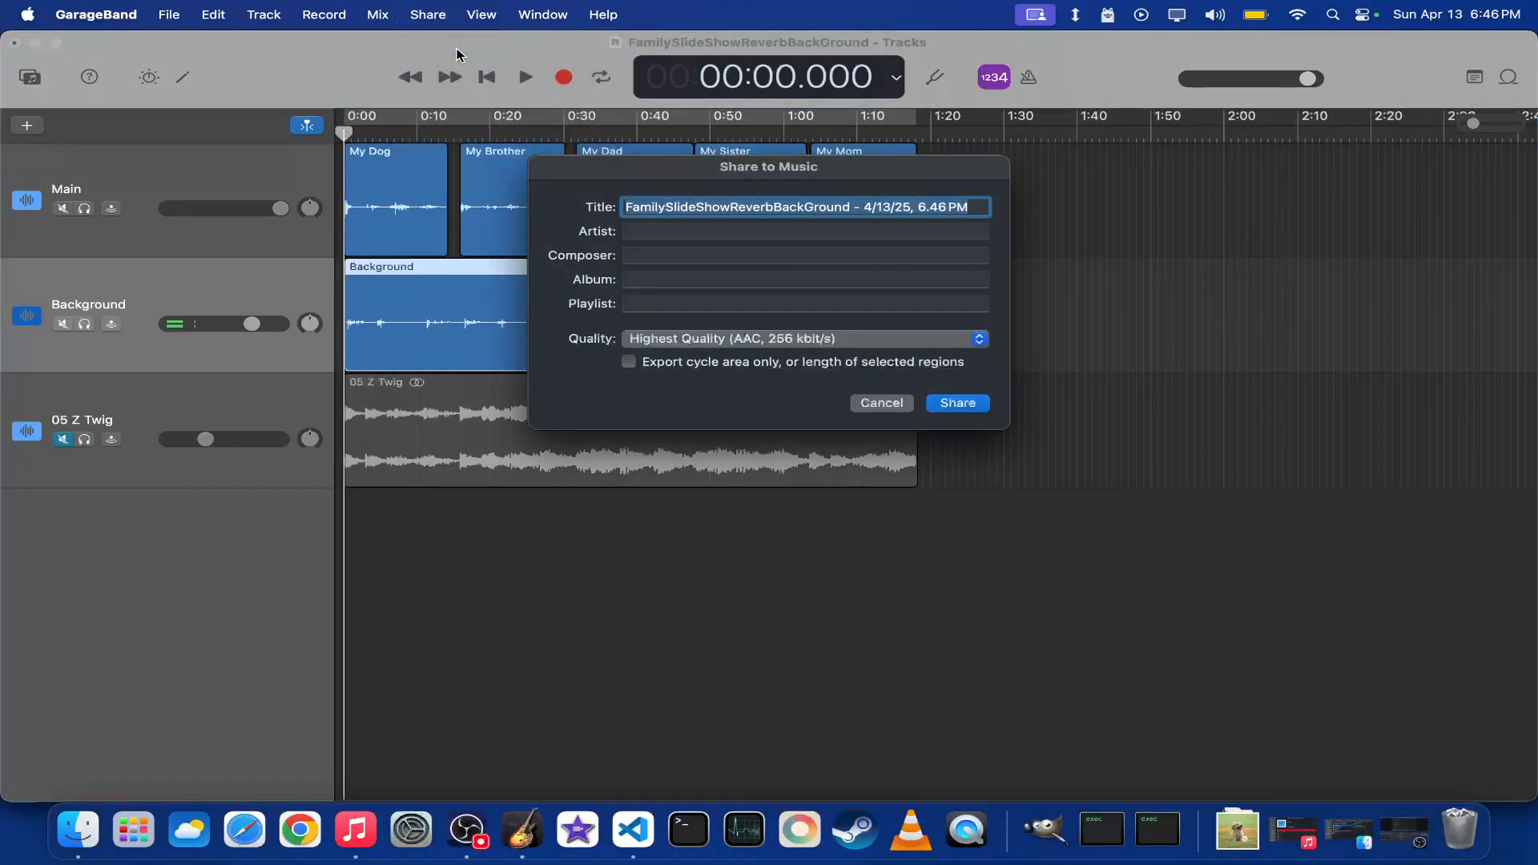
pyautogui.click(782, 341)
pyautogui.click(739, 360)
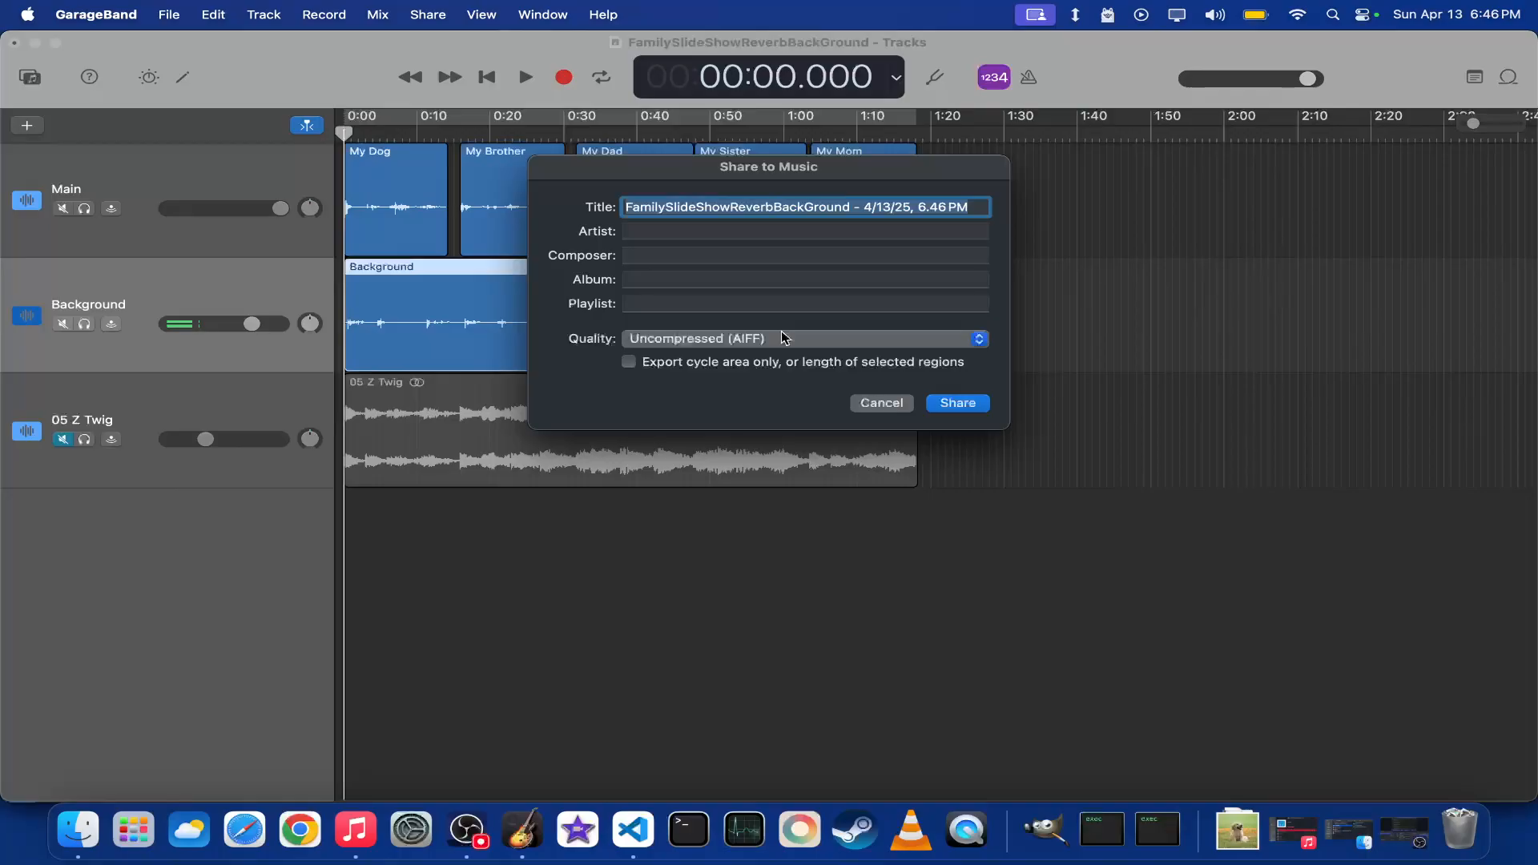
pyautogui.click(880, 403)
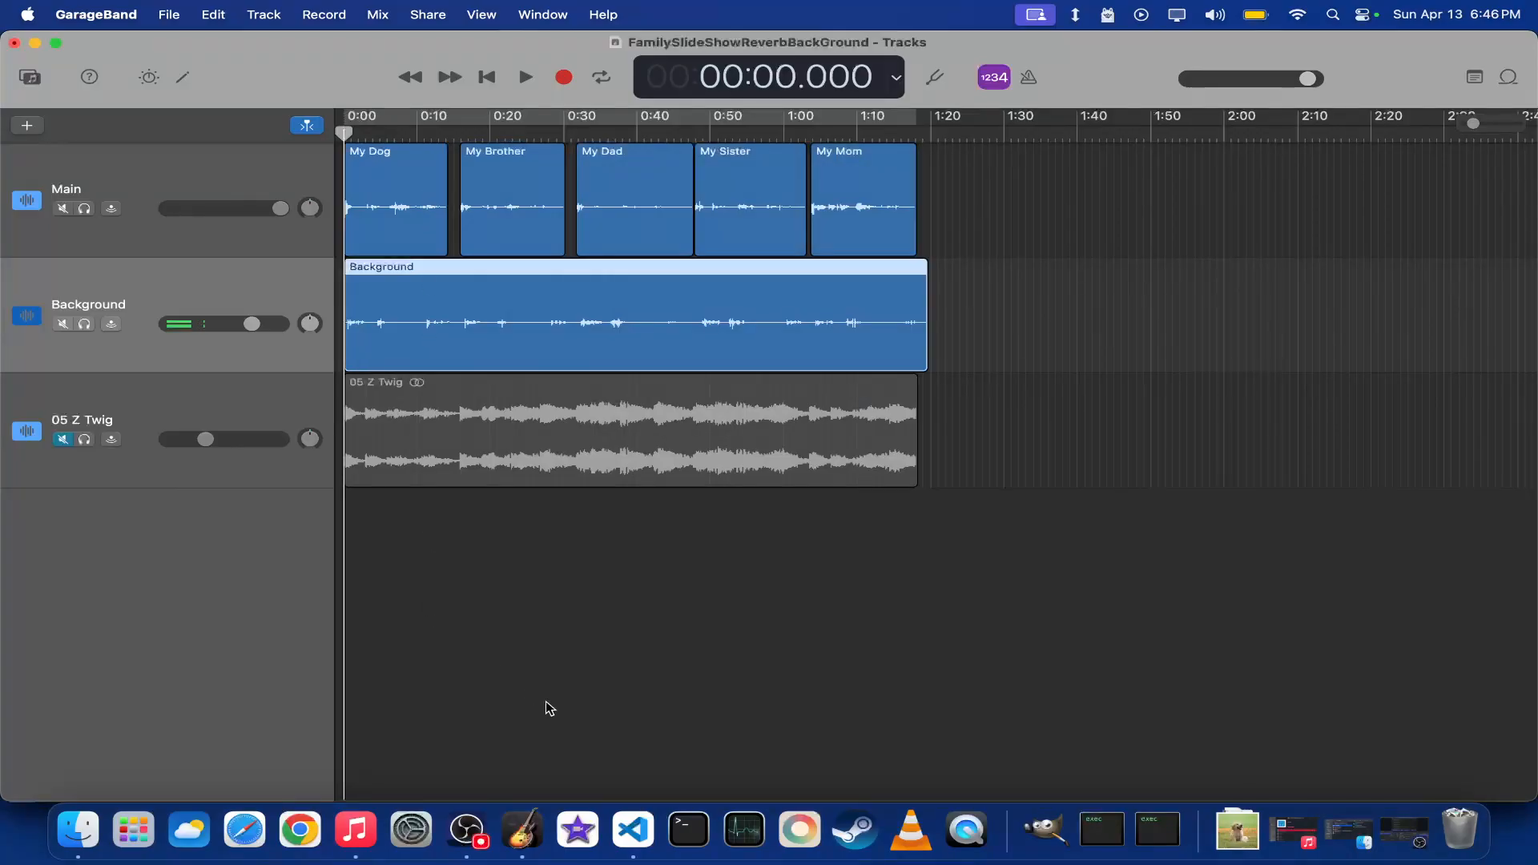
# - Switch to iMovie and open the FamilySlideShow project
pyautogui.click(578, 831)
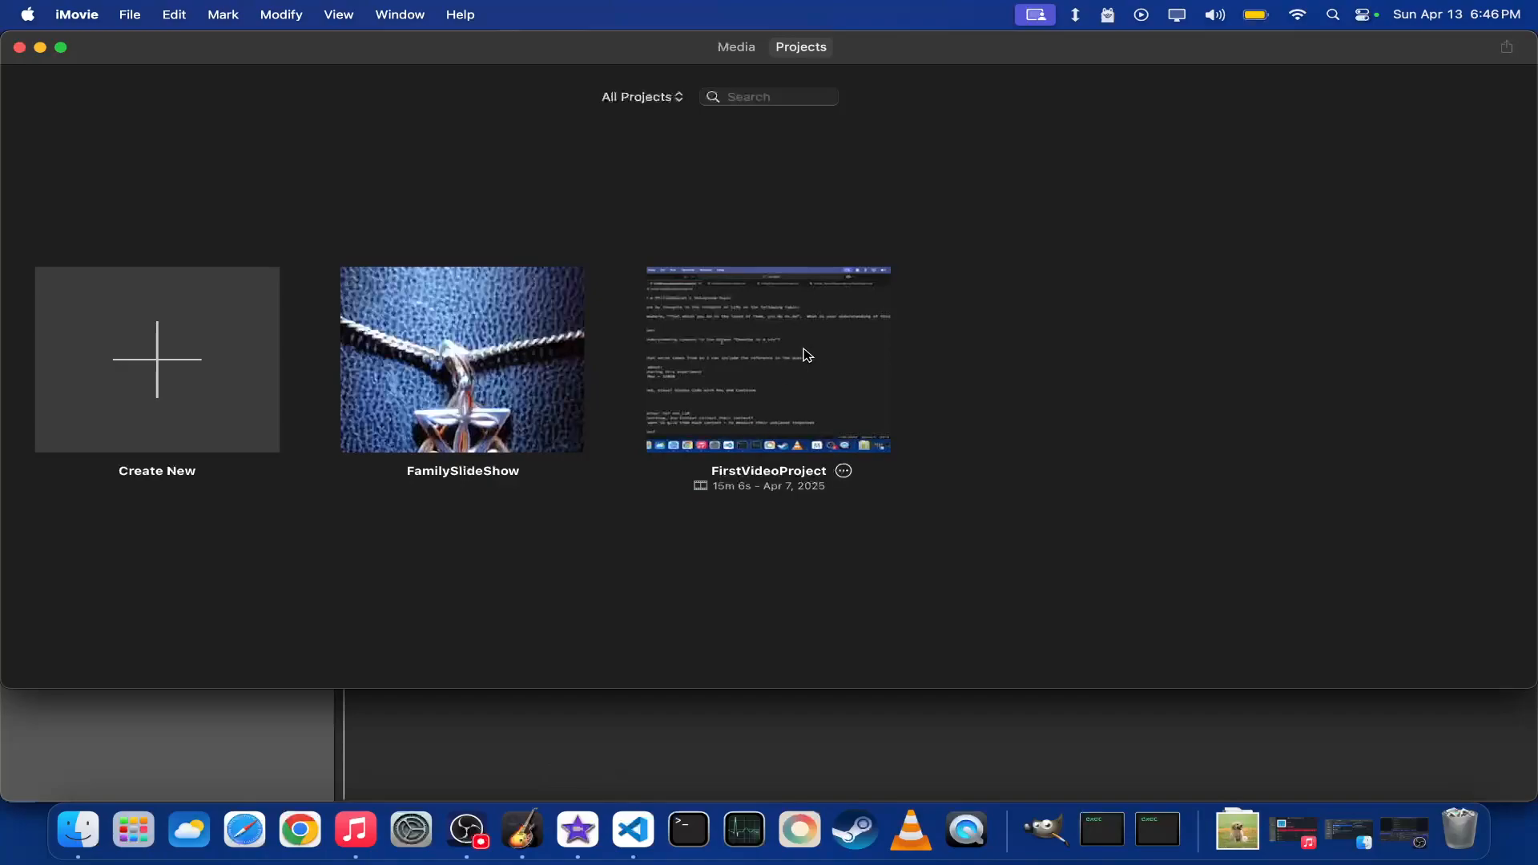
pyautogui.click(434, 358)
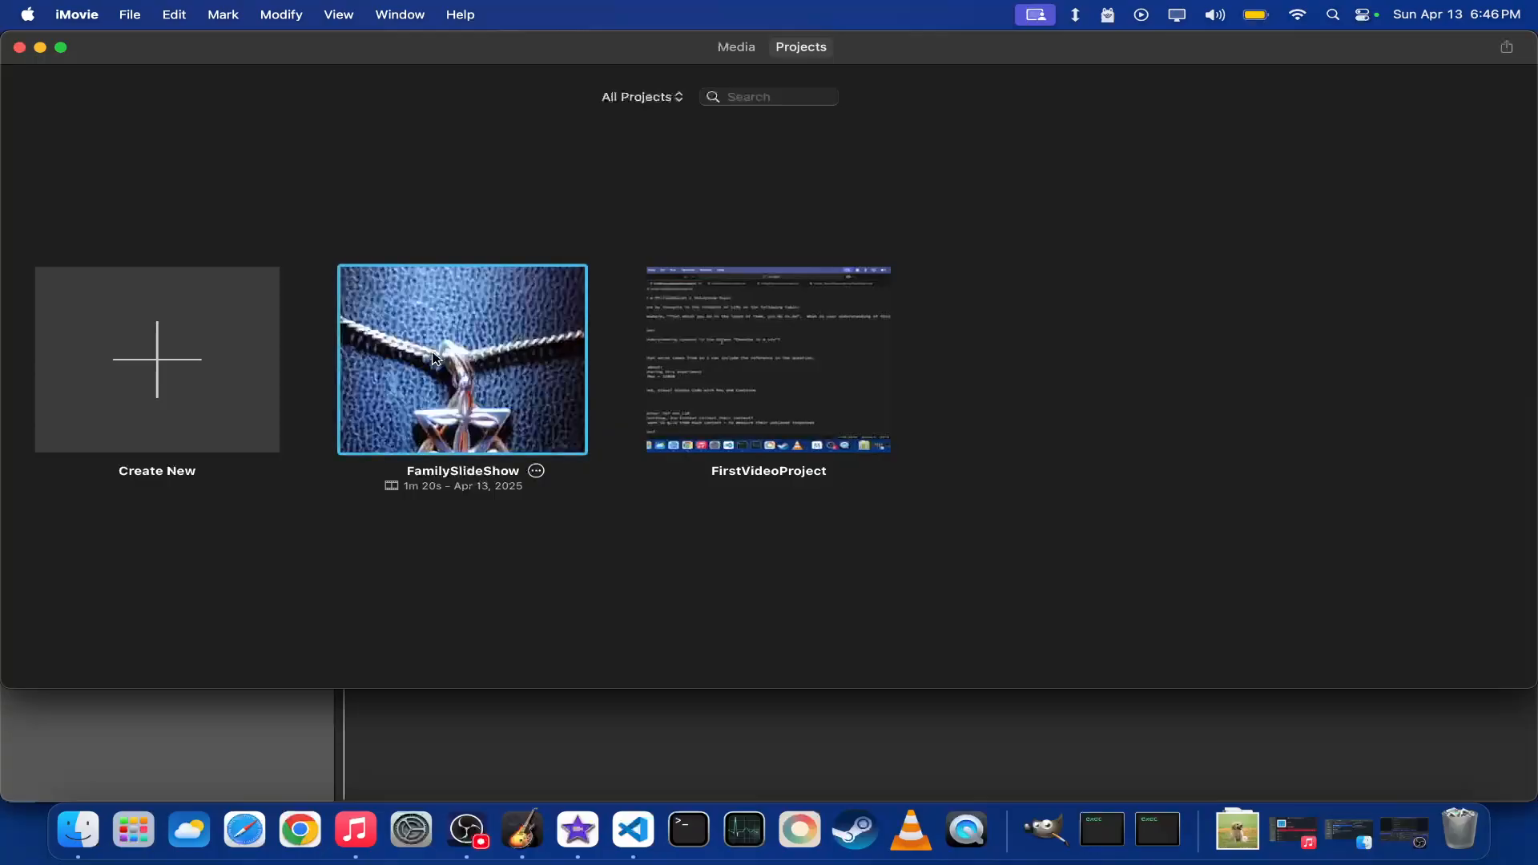
pyautogui.doubleClick(434, 358)
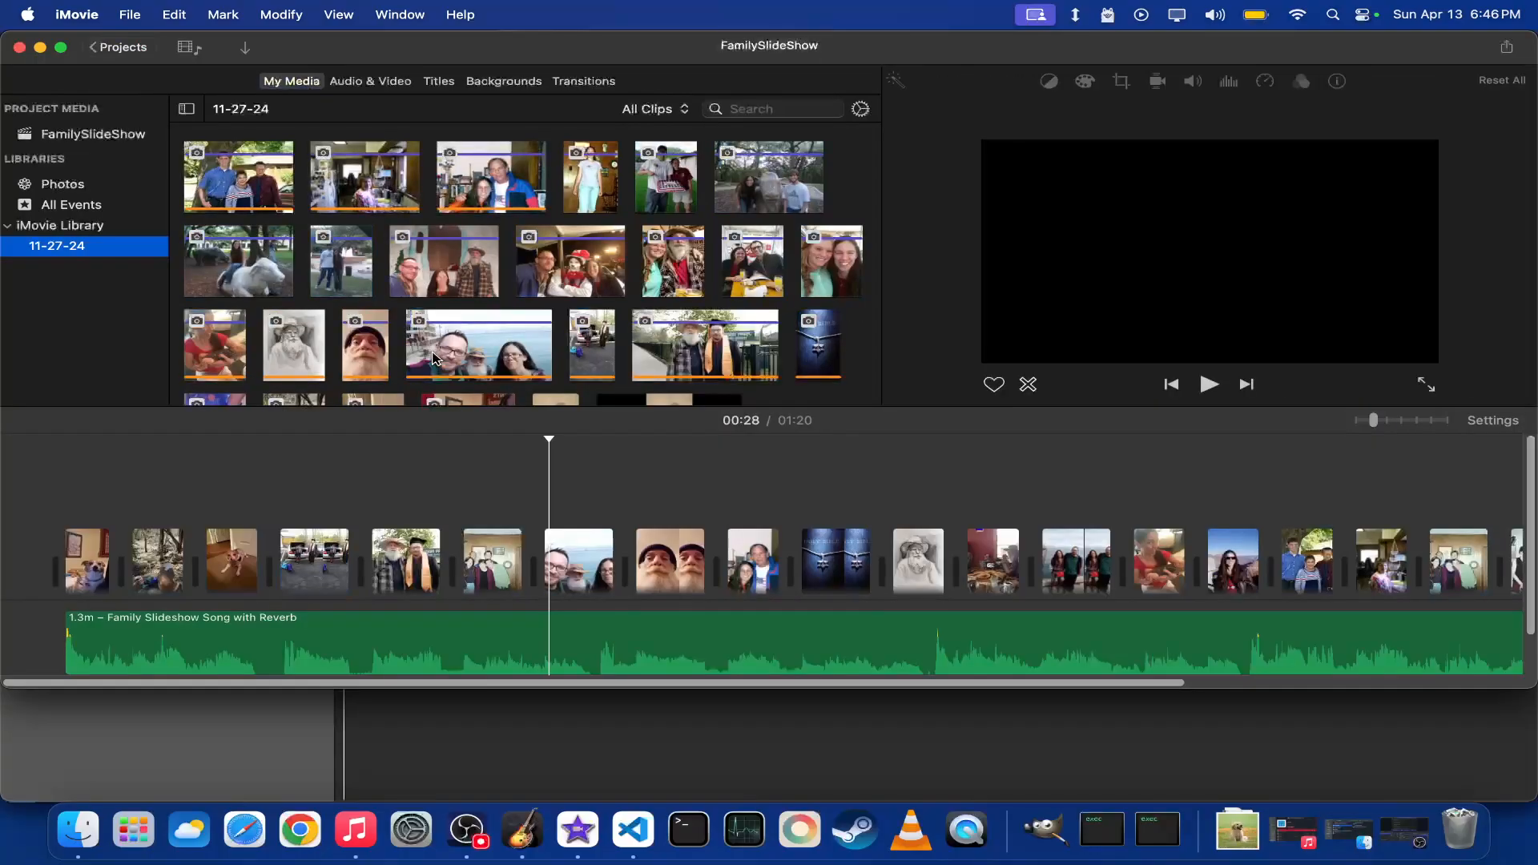
pyautogui.click(124, 49)
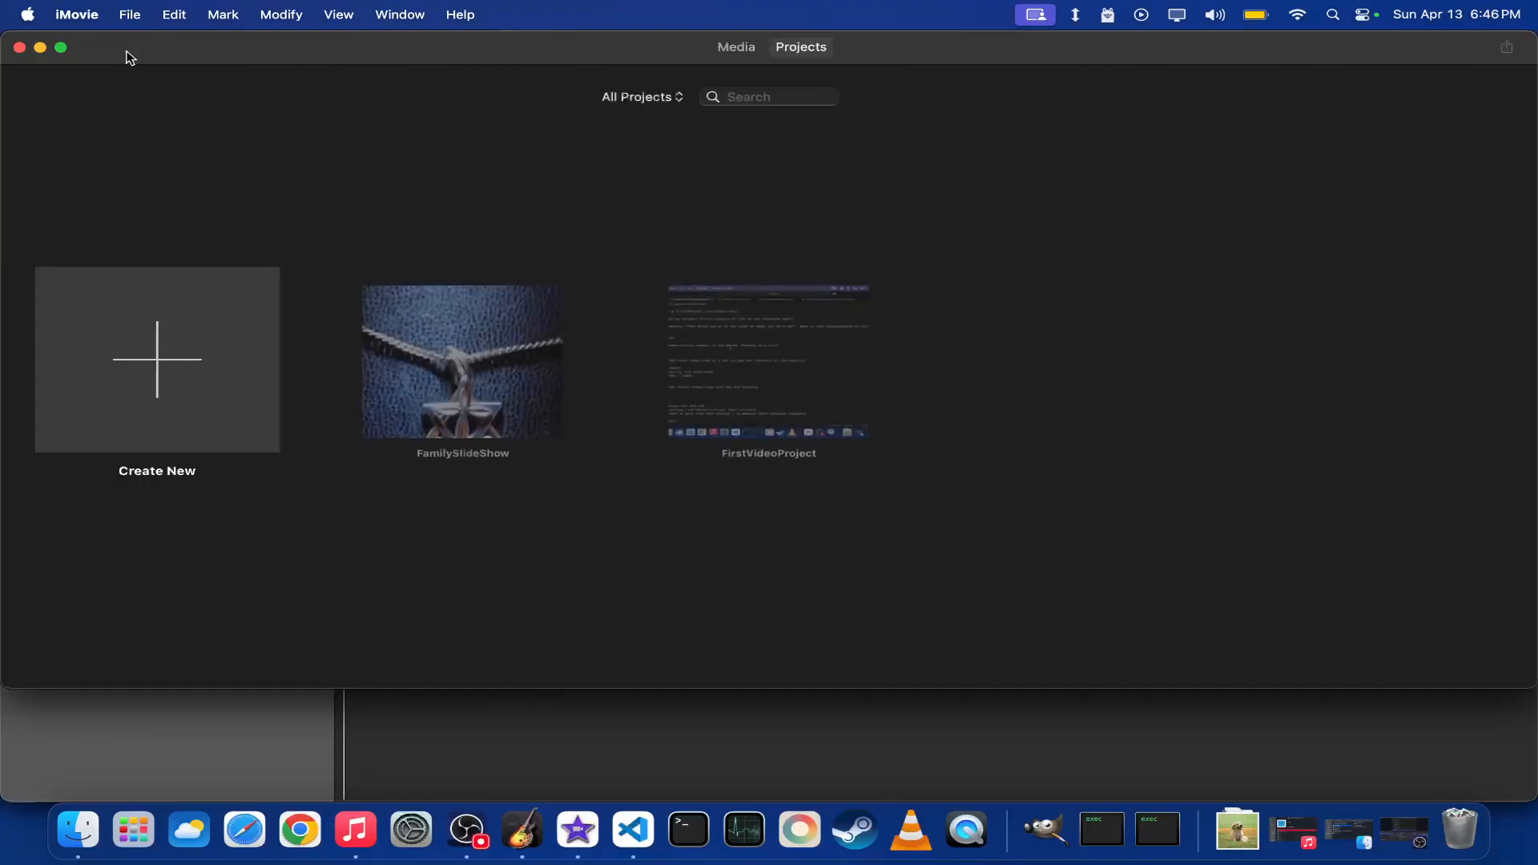
pyautogui.click(511, 383)
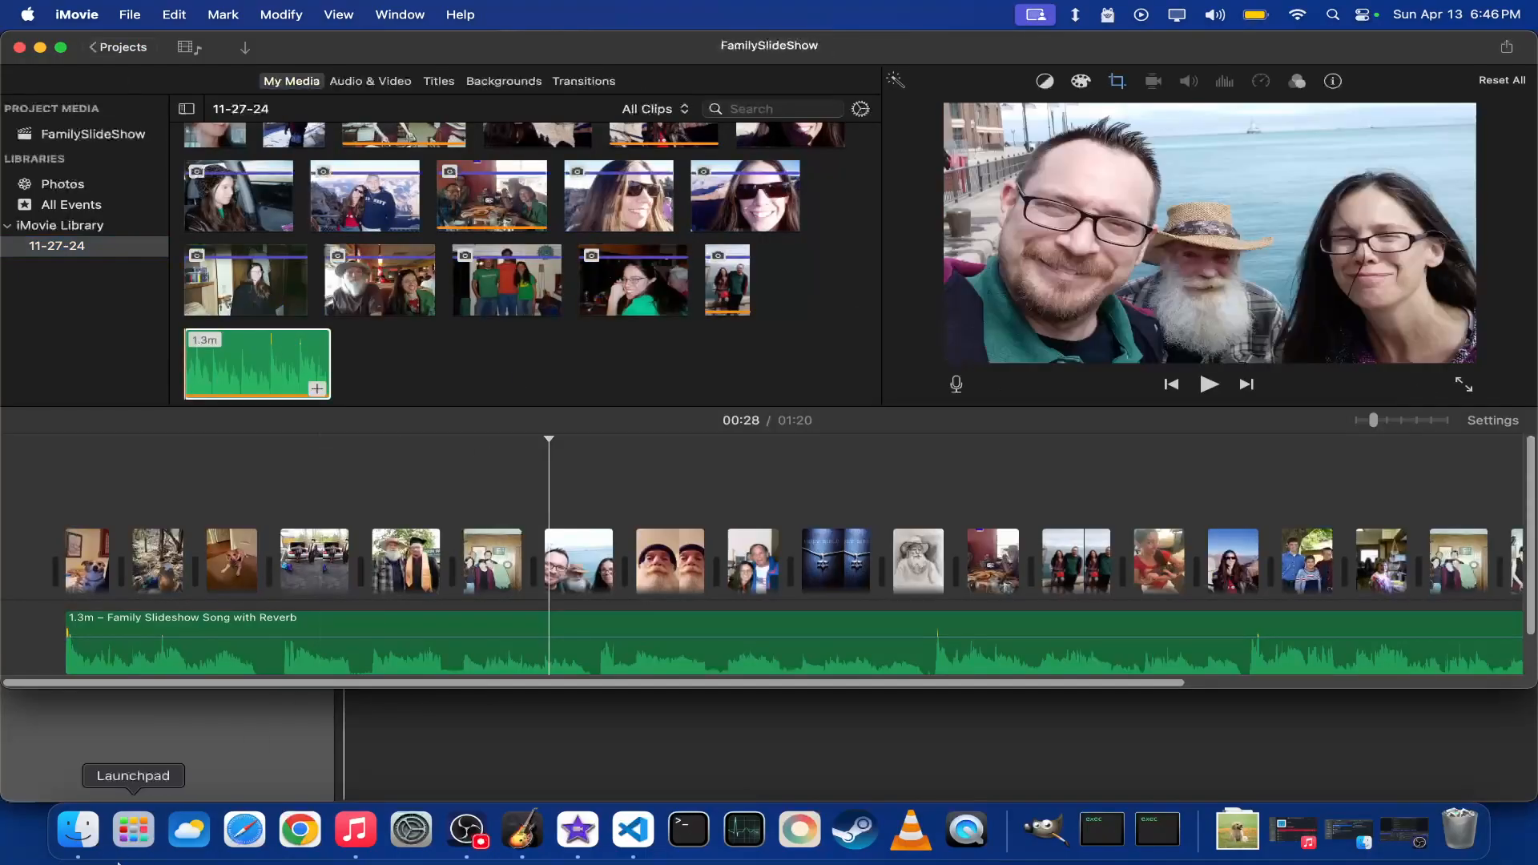
# - Switch to Finder, look up Family Slideshow Song with Reverb.aif in the Music folder and open the Pictures folder beside iMovie's media
pyautogui.click(78, 829)
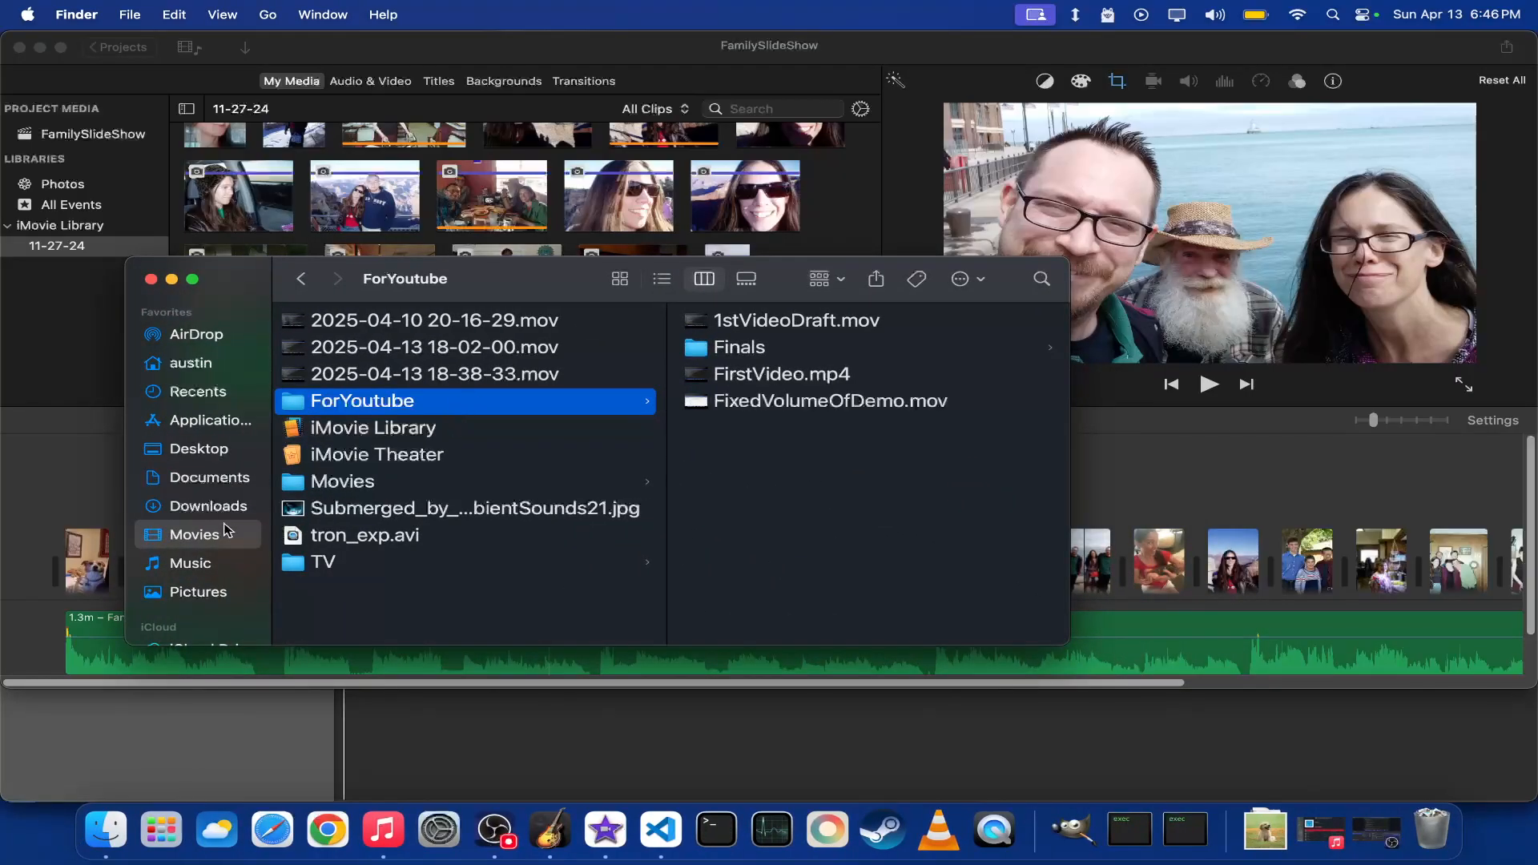
pyautogui.click(196, 565)
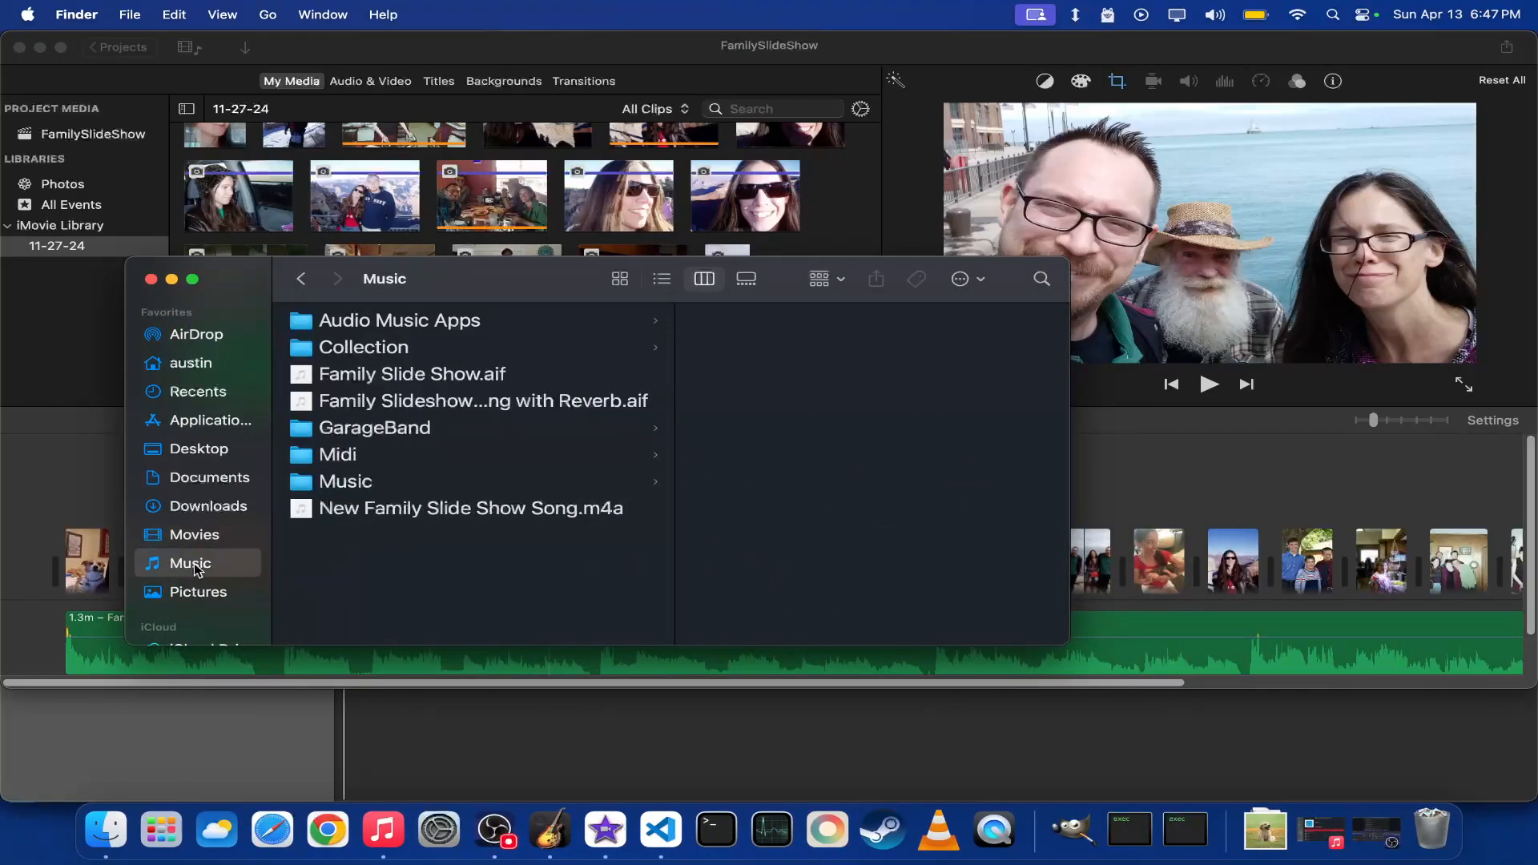
pyautogui.click(566, 408)
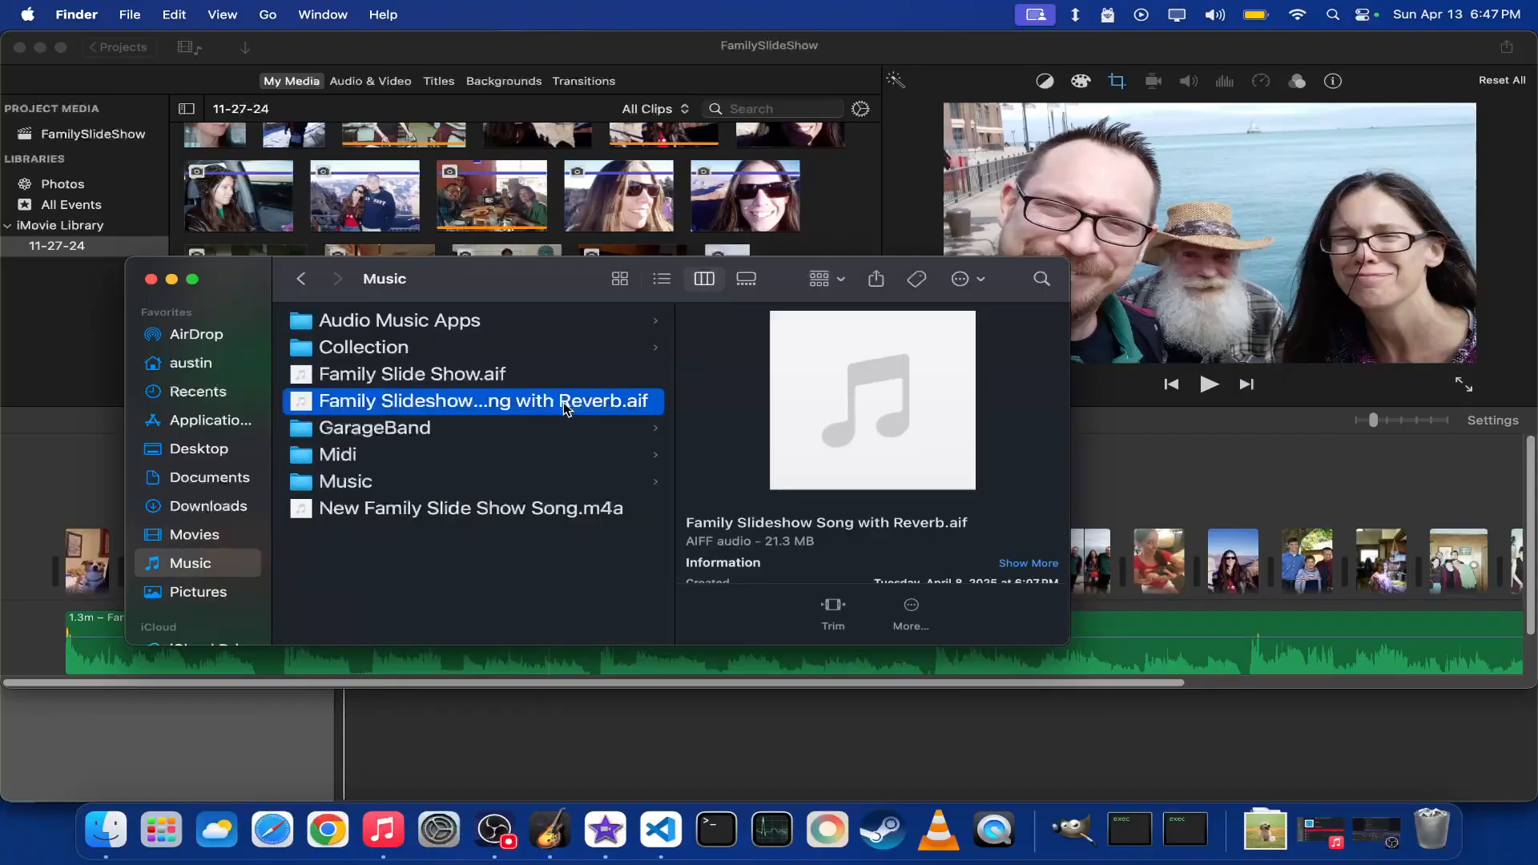
pyautogui.moveTo(536, 282); pyautogui.dragTo(944, 329)
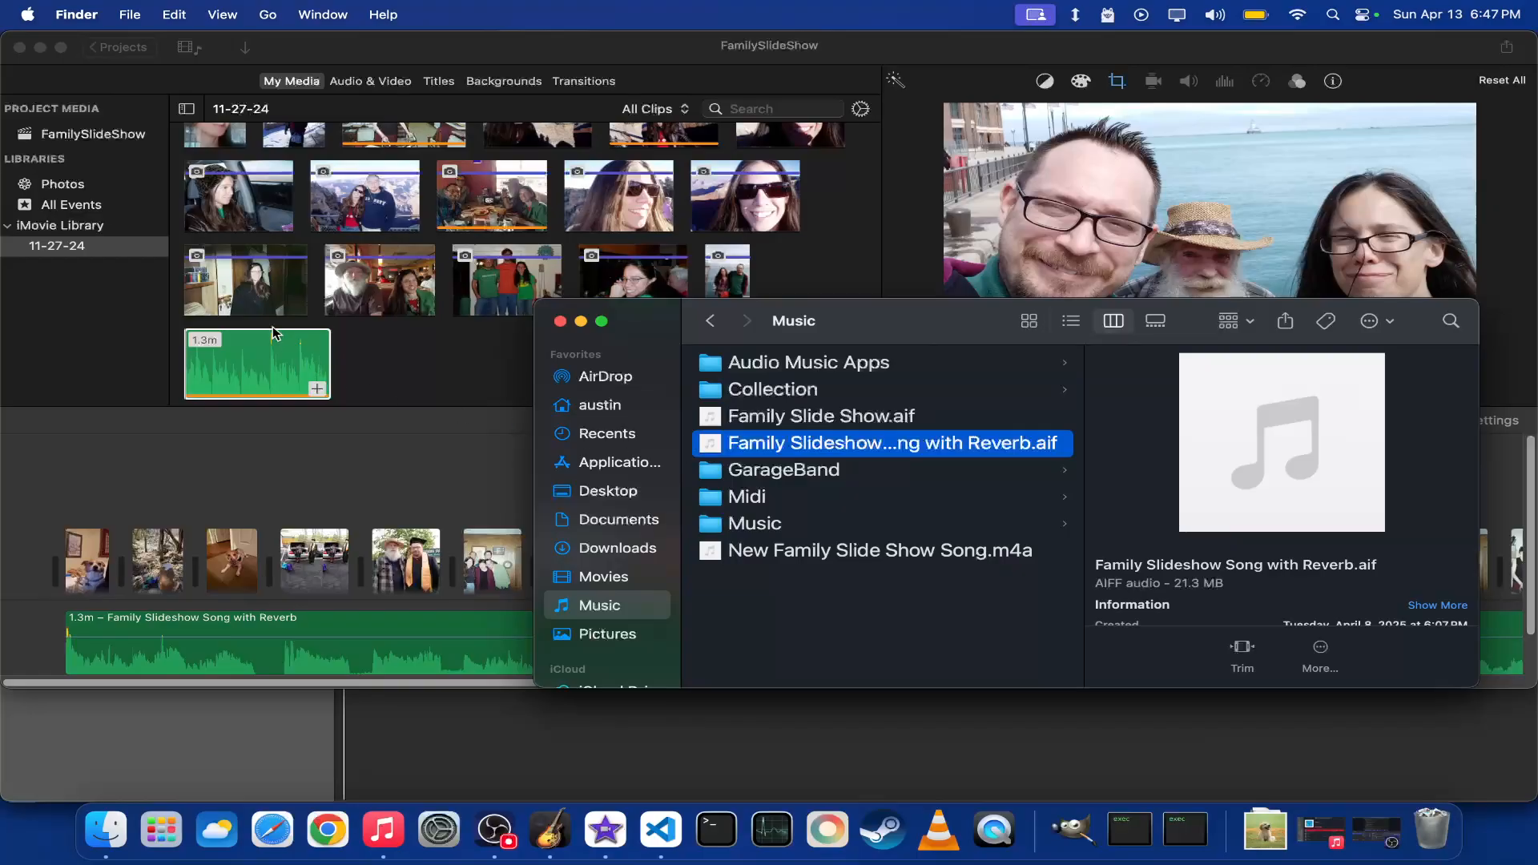
pyautogui.click(609, 636)
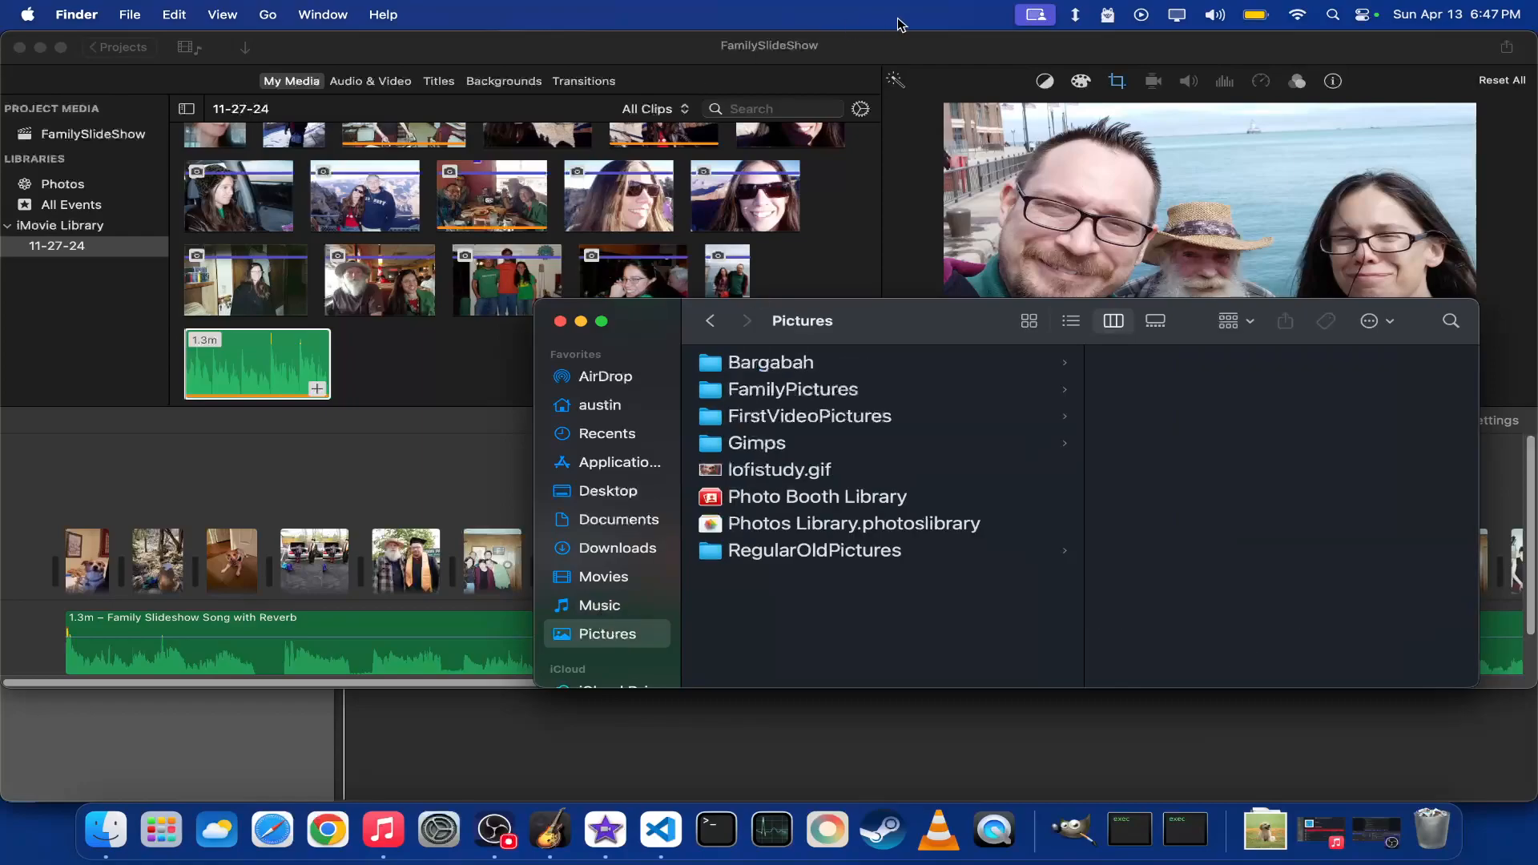
# - Switch back to iMovie and open the Ken Burns crop settings of the three-person waterfront selfie in the timeline
pyautogui.click(873, 50)
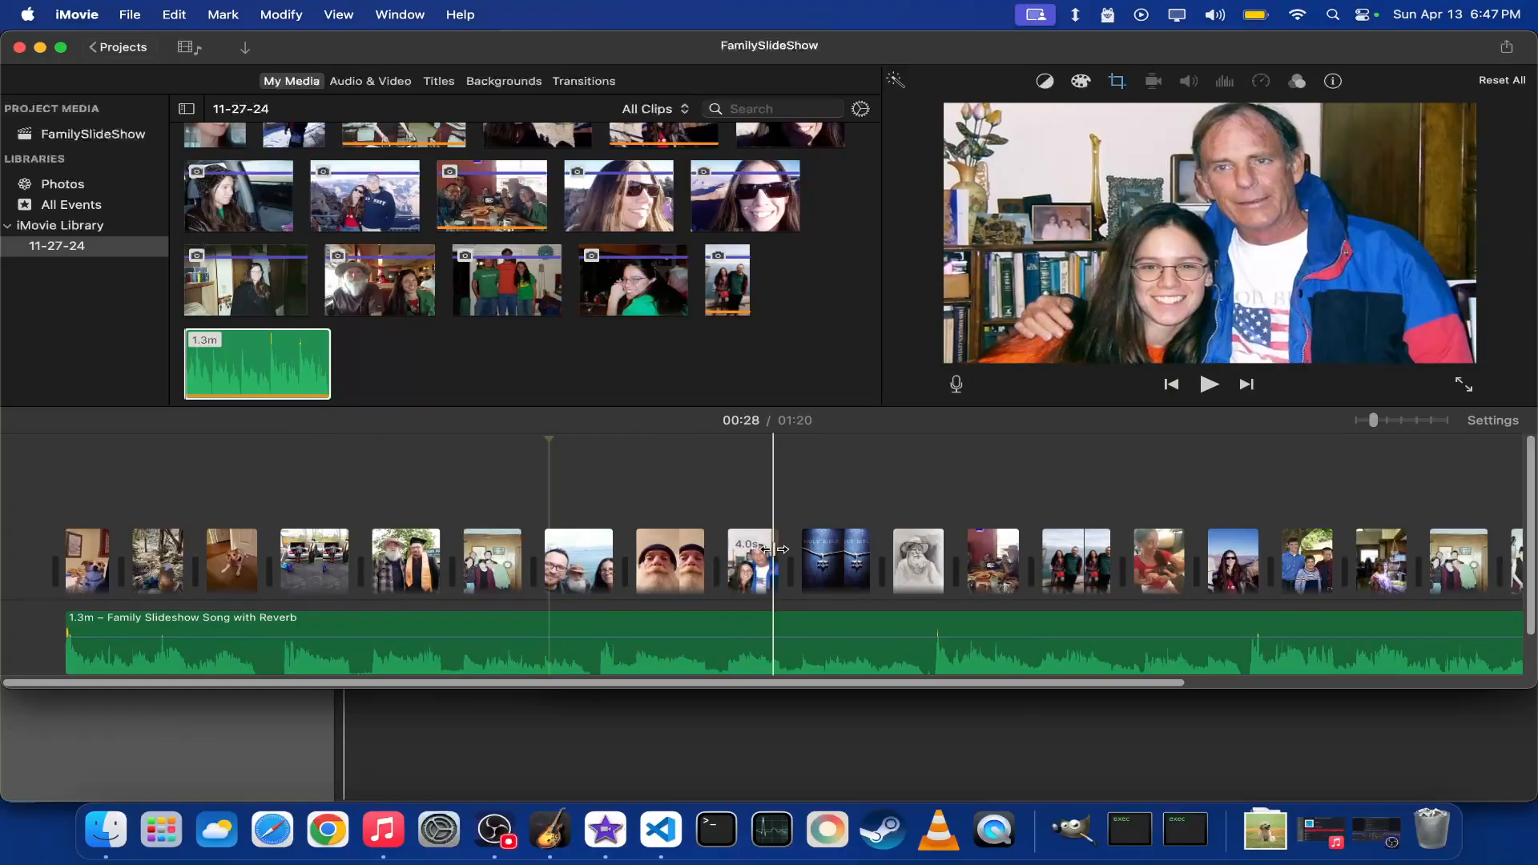
pyautogui.click(572, 561)
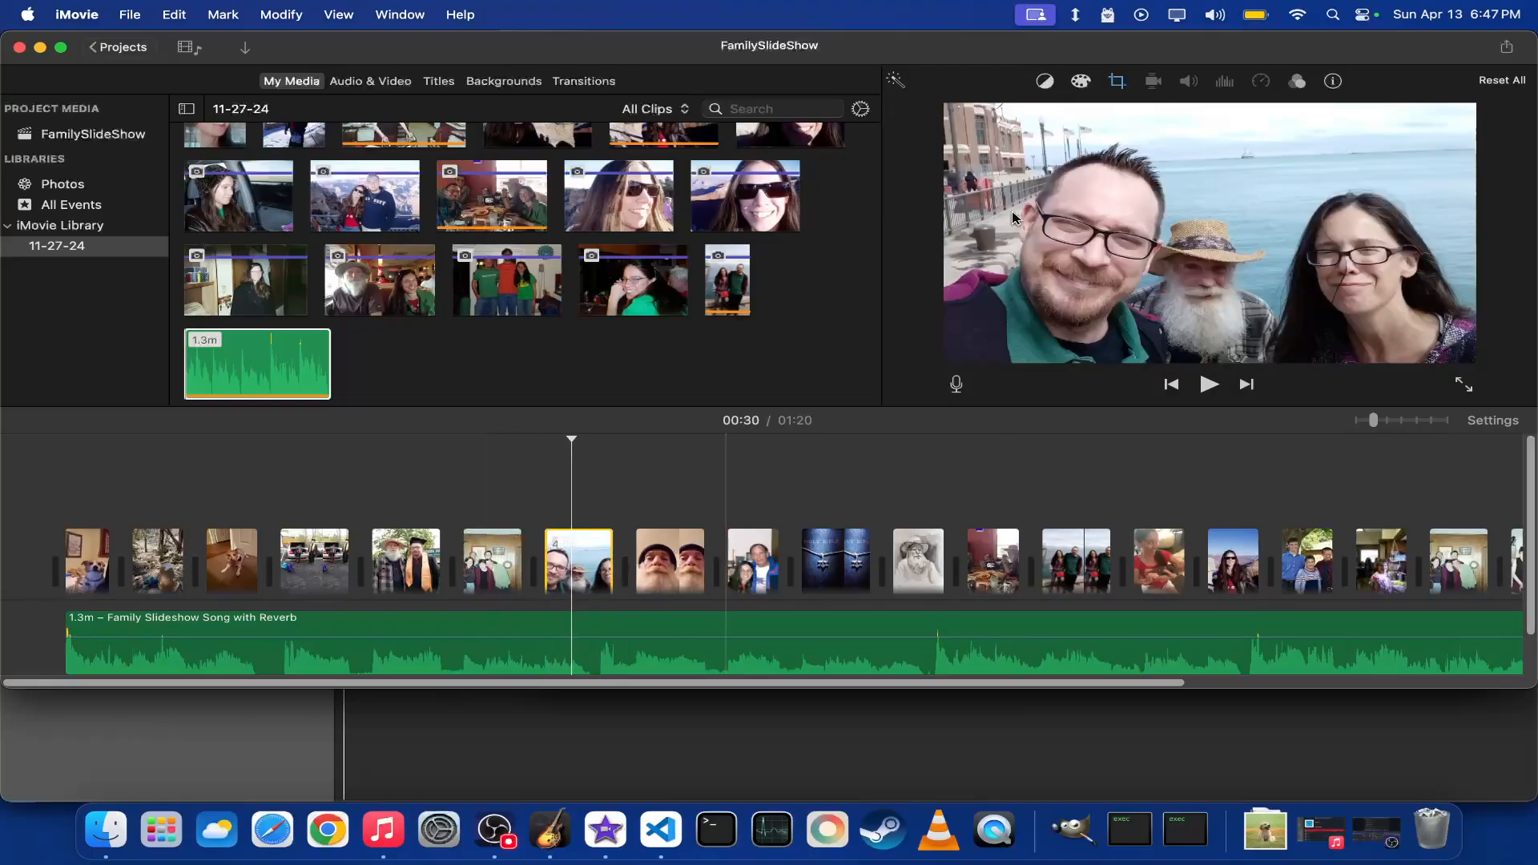
pyautogui.click(1118, 83)
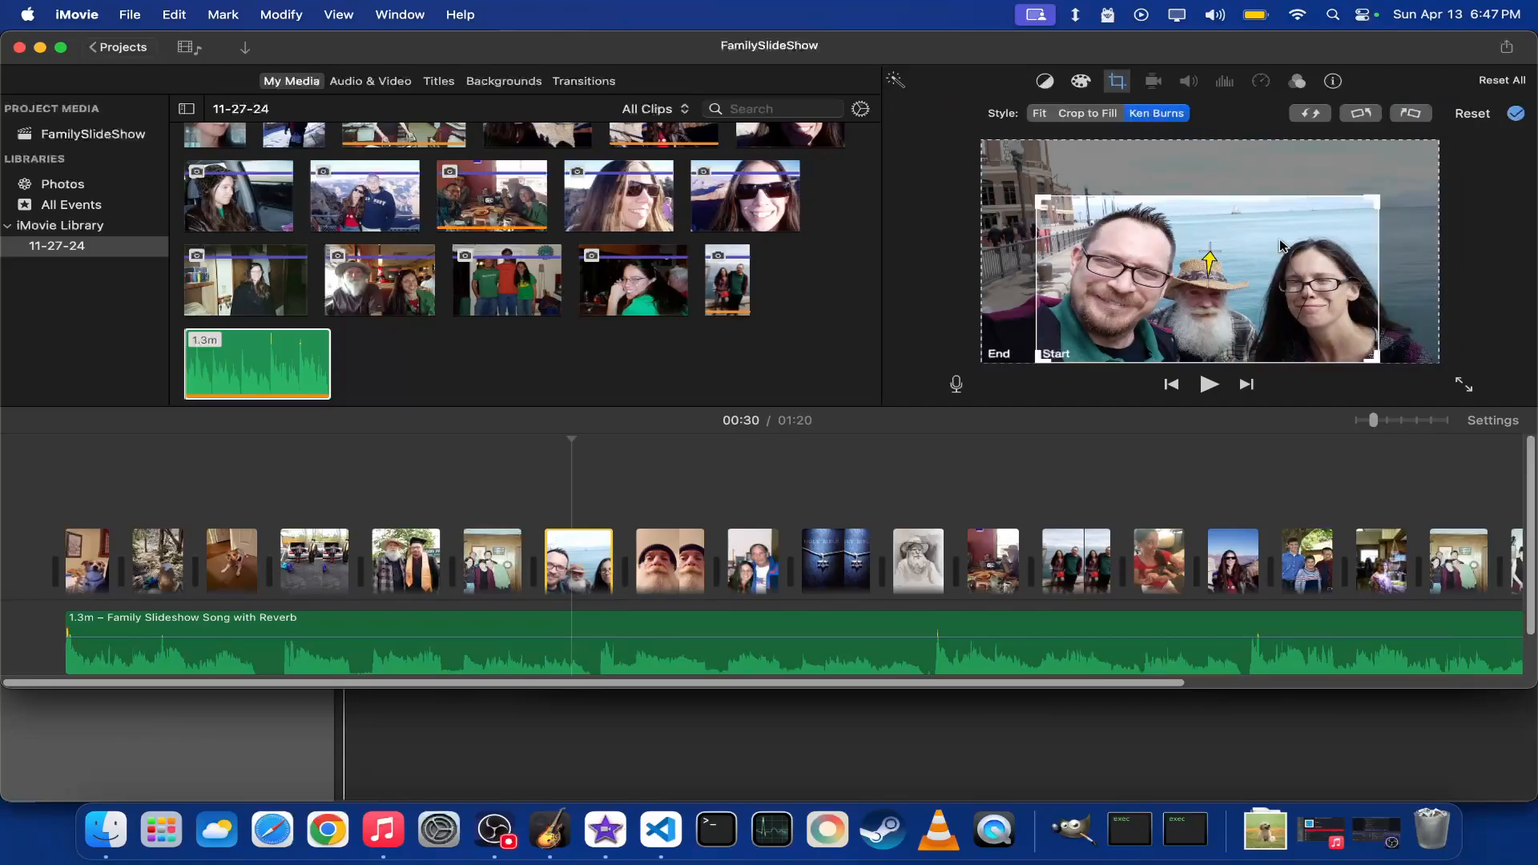
# - Shrink the Ken Burns End frame and reposition both frames, with Start at the photo's lower left and End at its lower right
pyautogui.moveTo(1086, 319); pyautogui.dragTo(1073, 282)
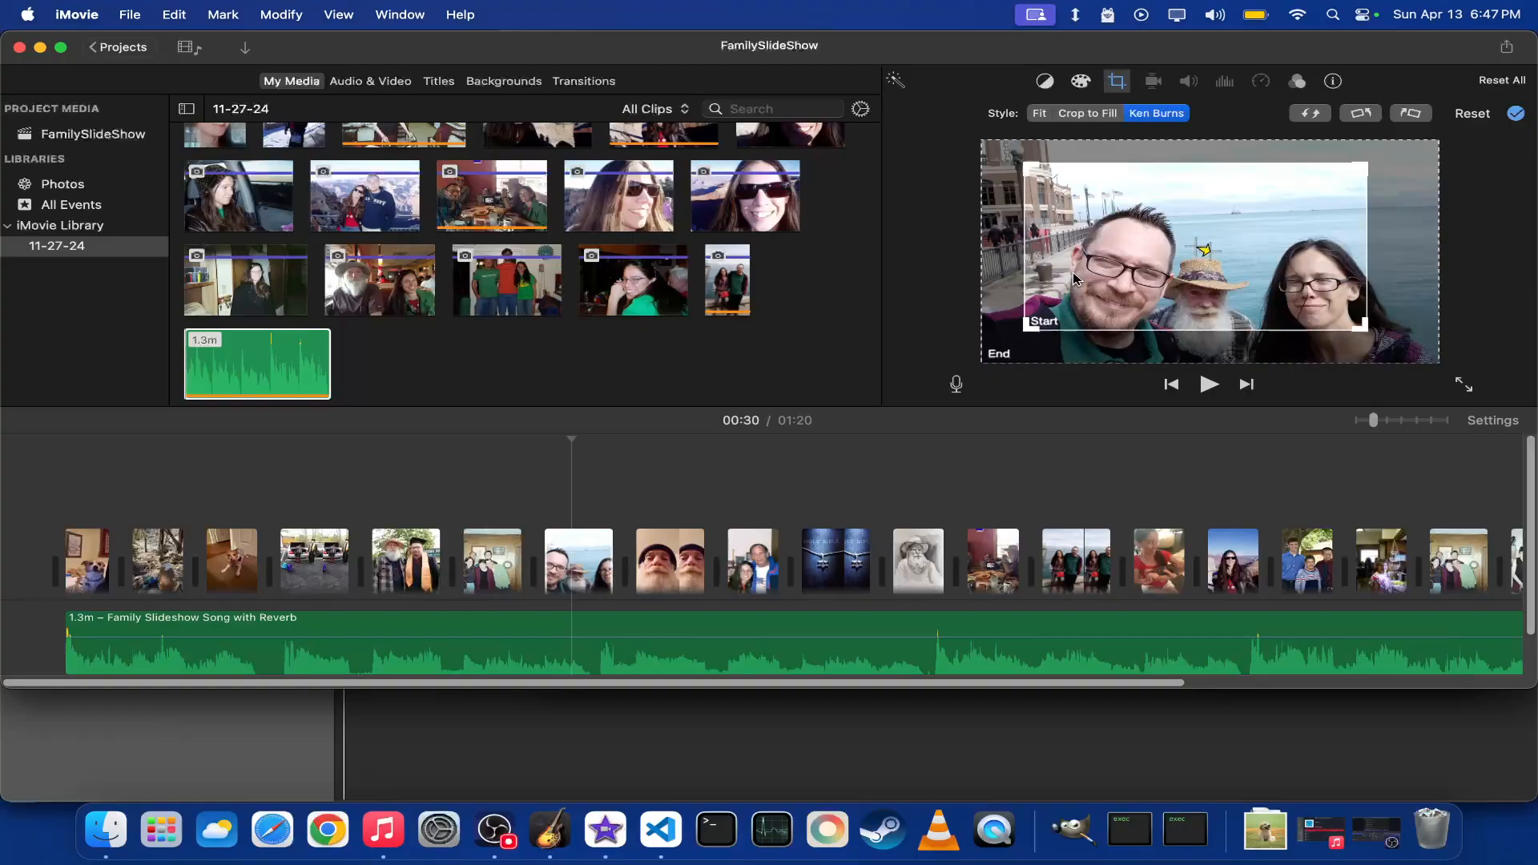
pyautogui.click(1016, 276)
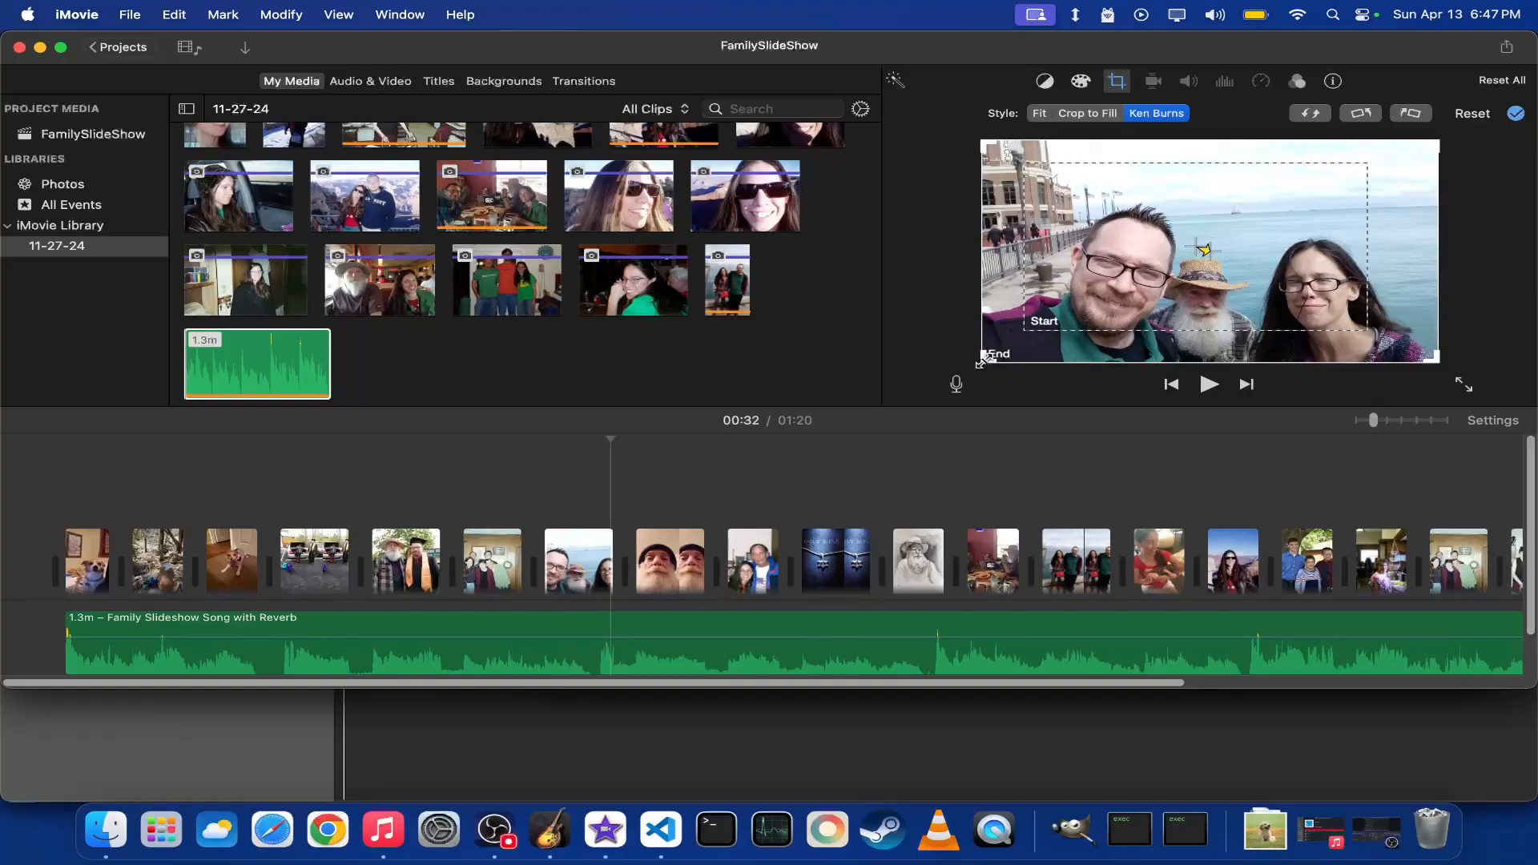
pyautogui.moveTo(979, 363); pyautogui.dragTo(1111, 299)
pyautogui.click(1208, 271)
pyautogui.moveTo(1208, 271); pyautogui.dragTo(1106, 256)
pyautogui.moveTo(1362, 199); pyautogui.dragTo(1371, 262)
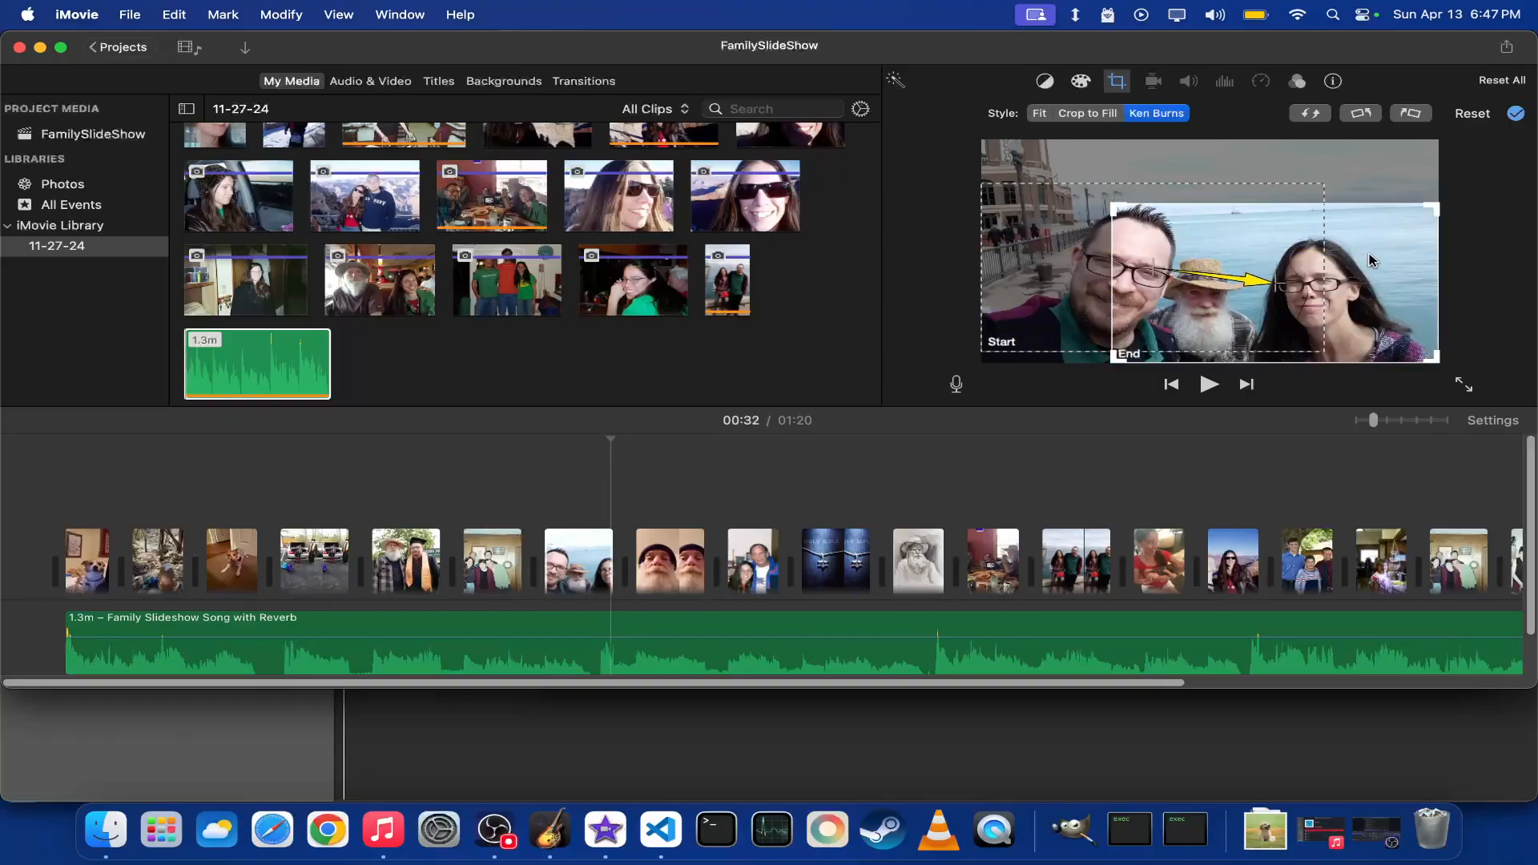
# - Play the waterfront selfie clip from its beginning to preview the Ken Burns pan, and pause at its end
pyautogui.click(1208, 387)
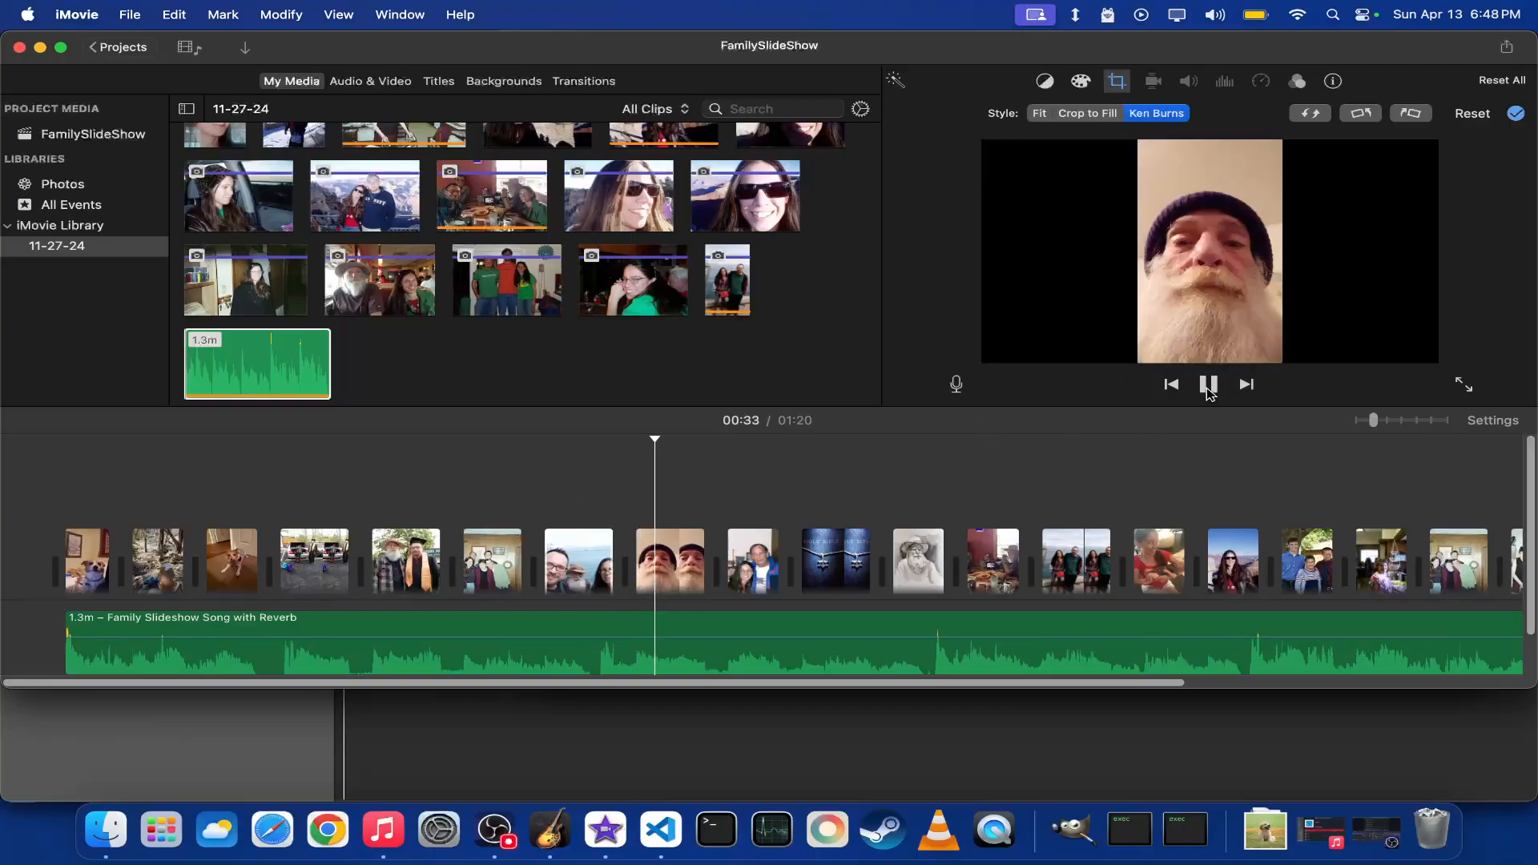
pyautogui.click(543, 519)
pyautogui.click(1209, 386)
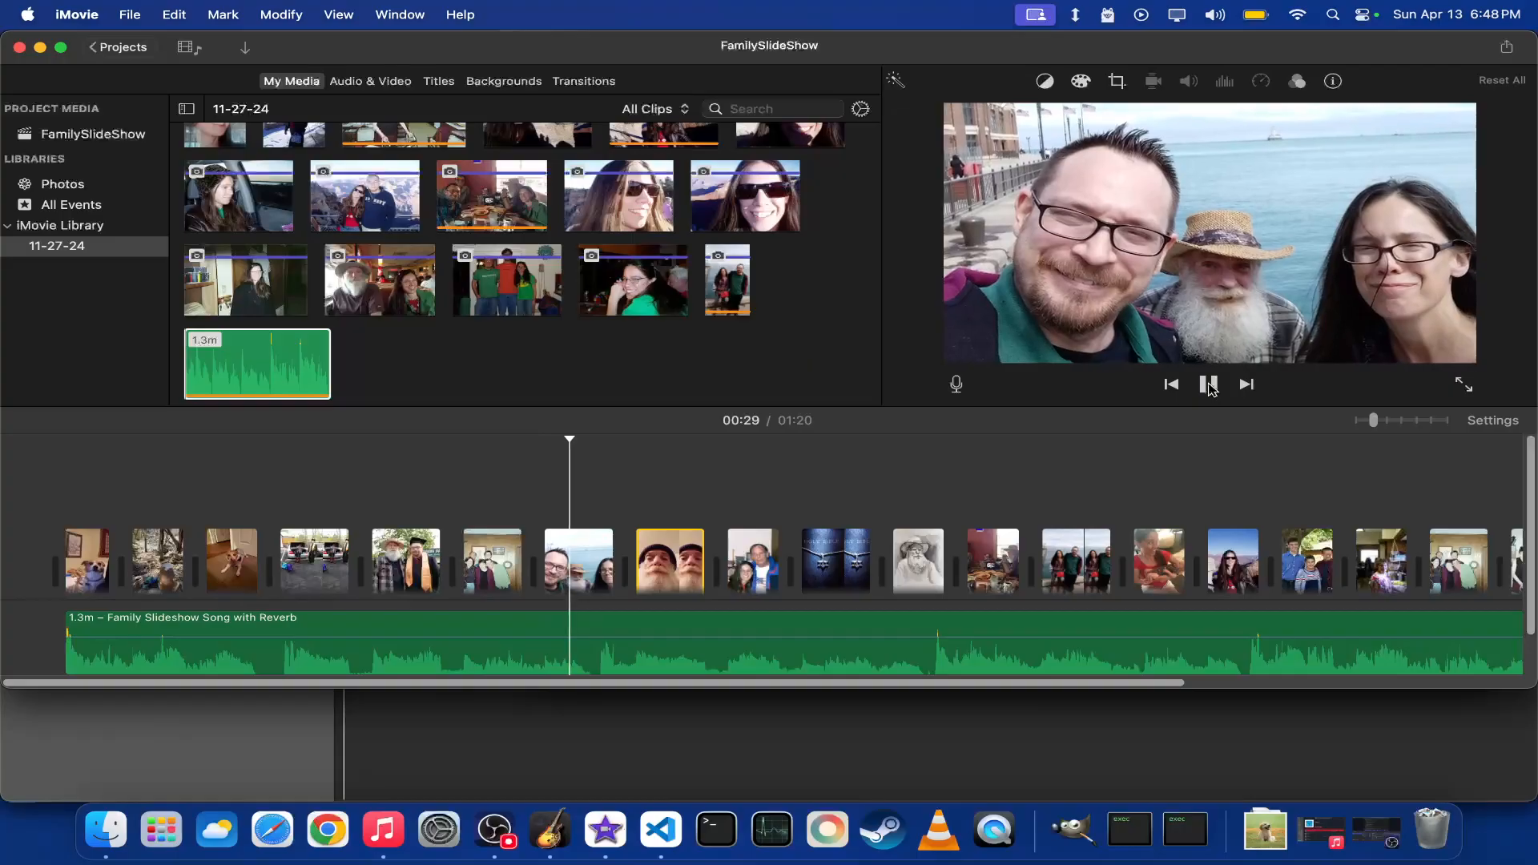
pyautogui.click(1209, 385)
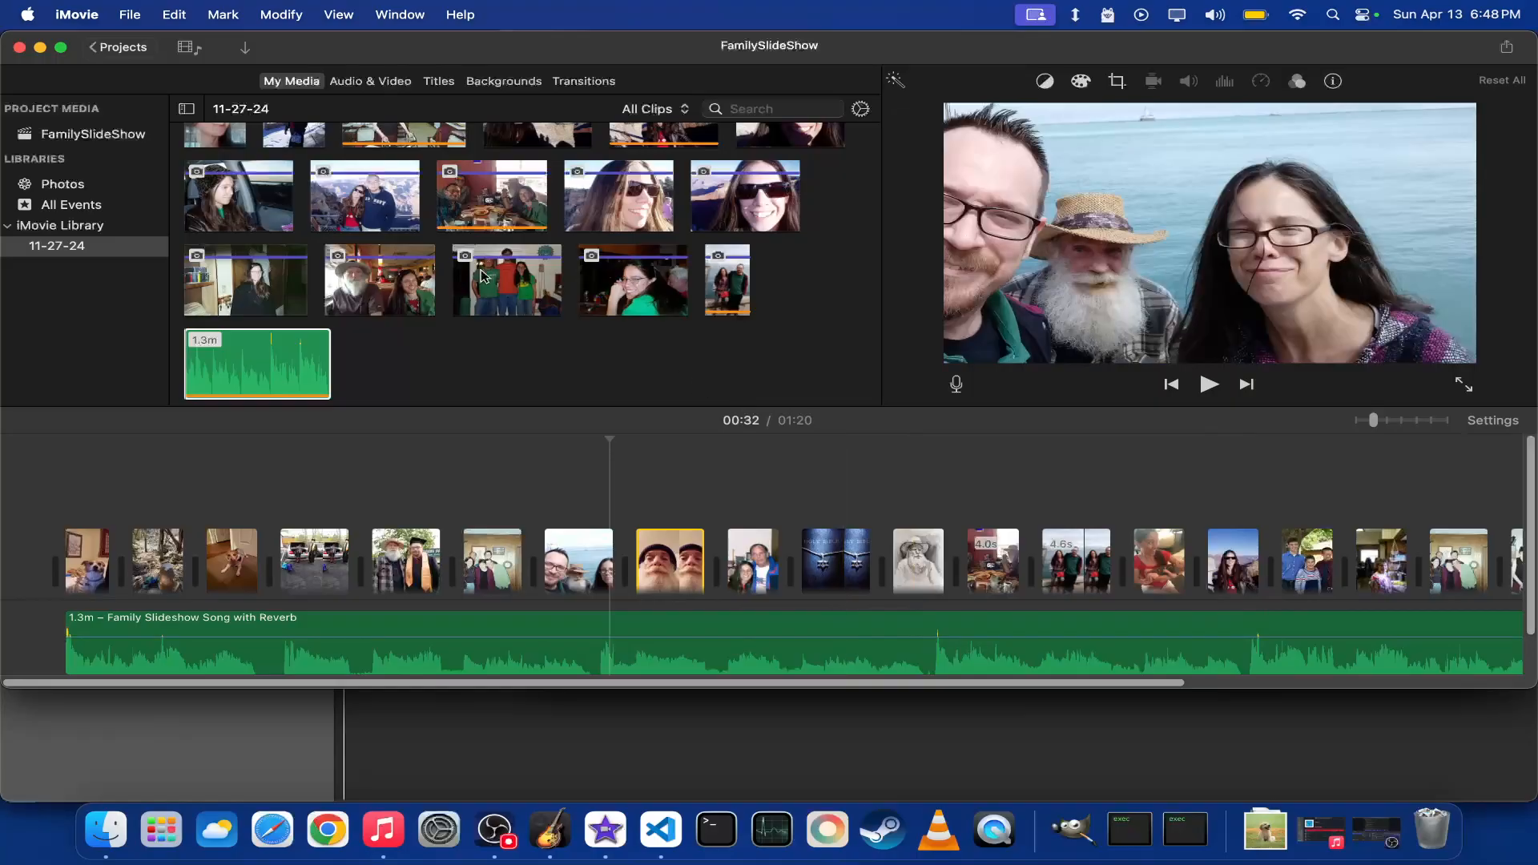
# - Look up the option for sharing the movie as a file, and leave it without exporting
pyautogui.click(130, 14)
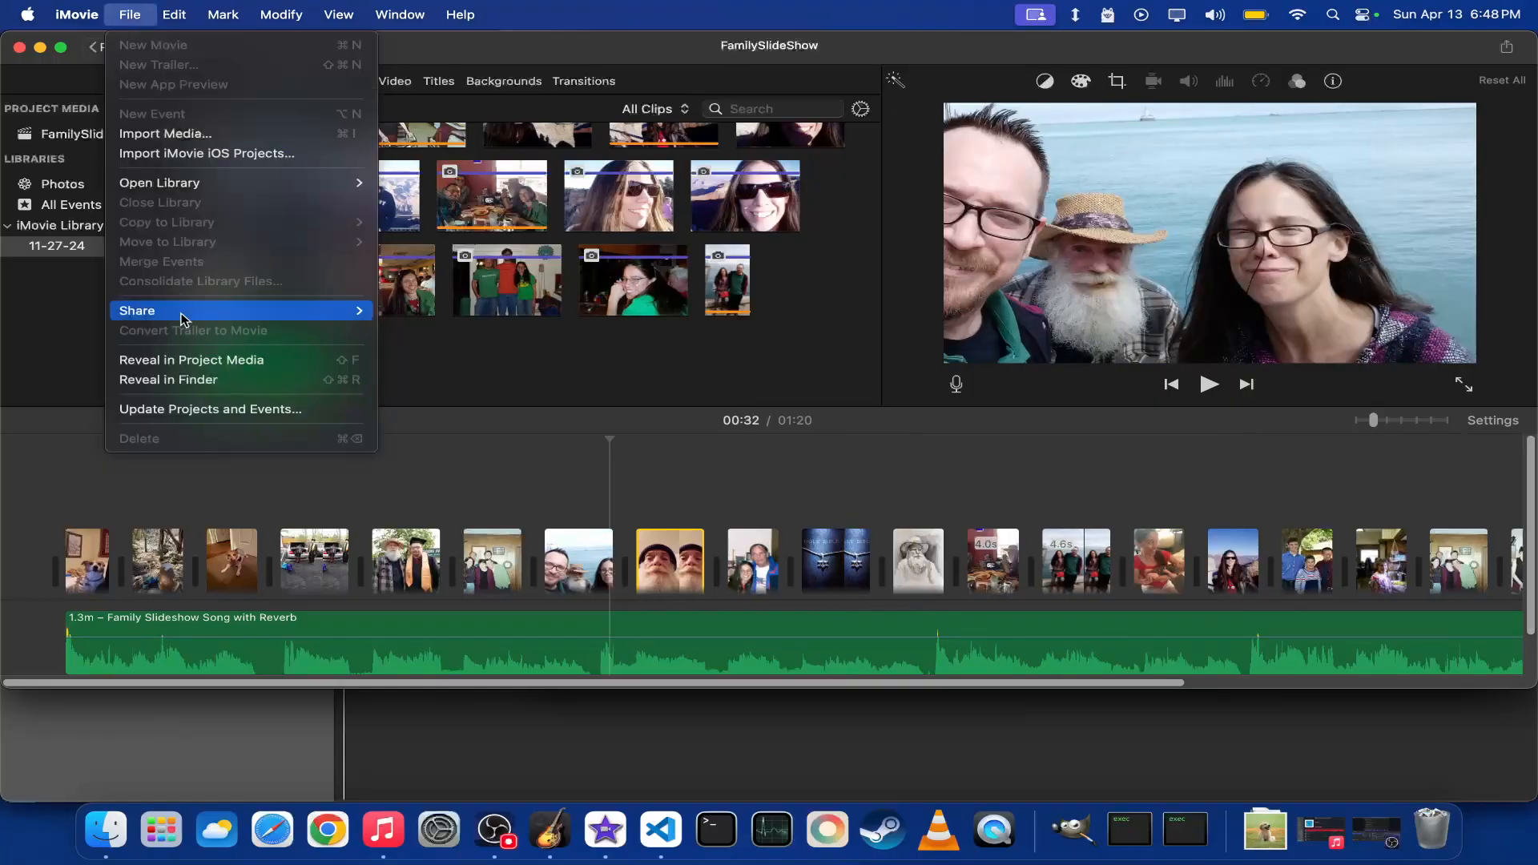
pyautogui.moveTo(184, 319)
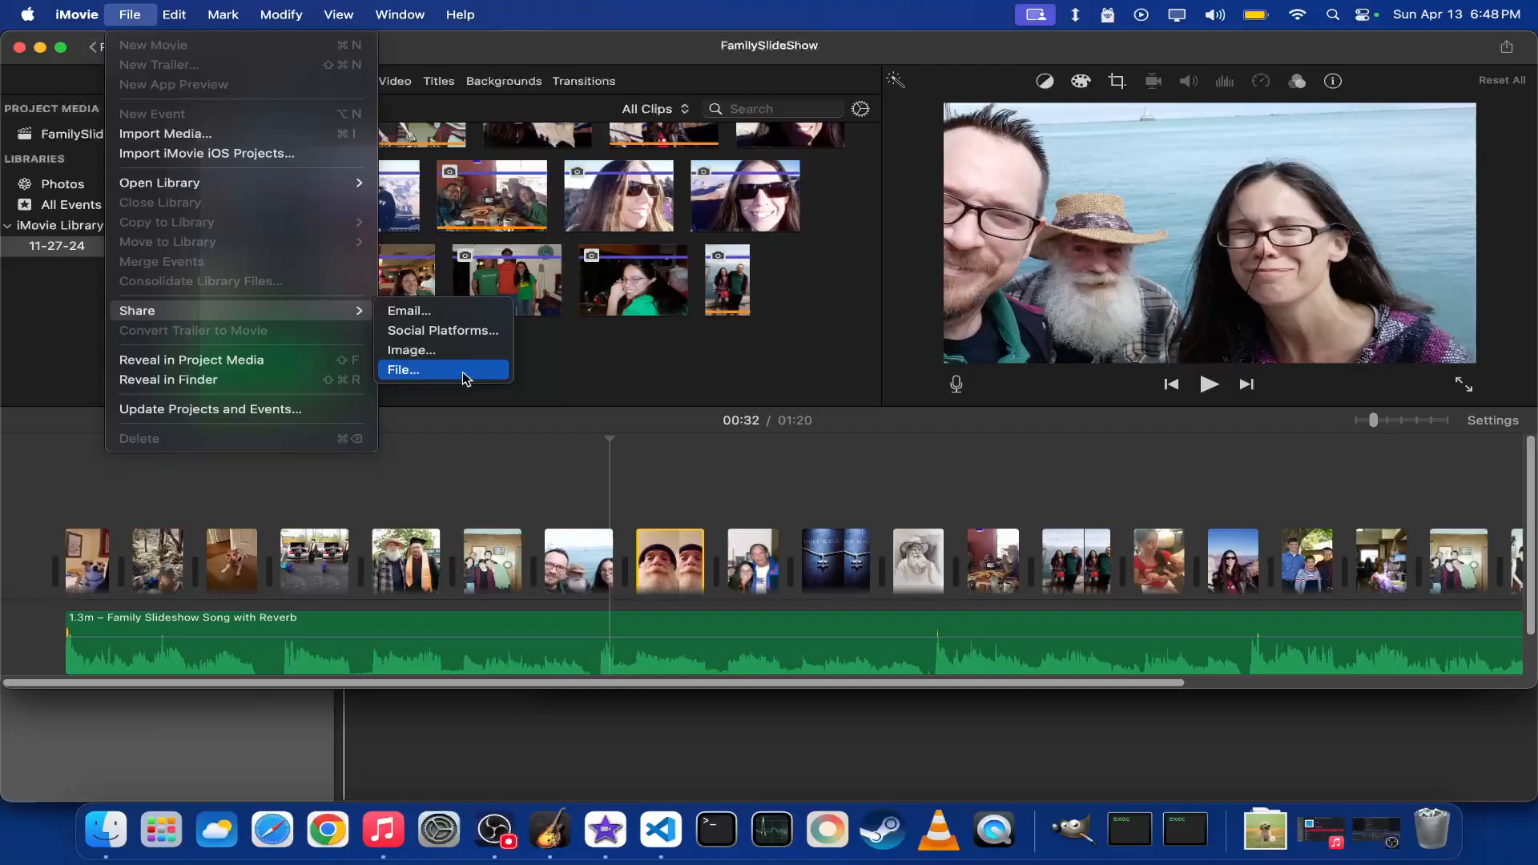
pyautogui.click(595, 385)
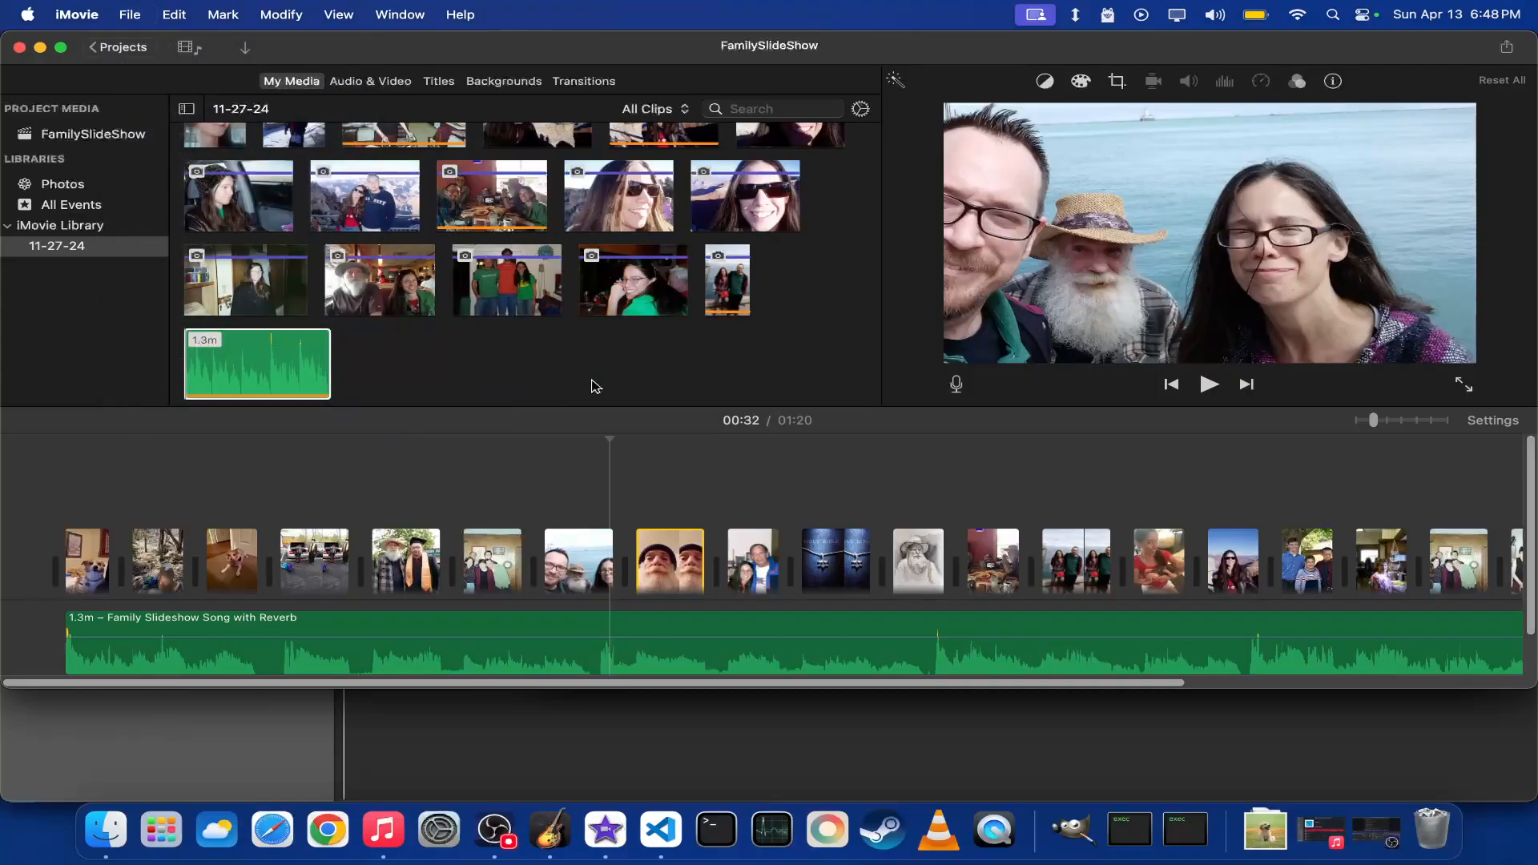
# - Minimize the iMovie window and close the Finder window showing the Pictures folder
pyautogui.click(39, 49)
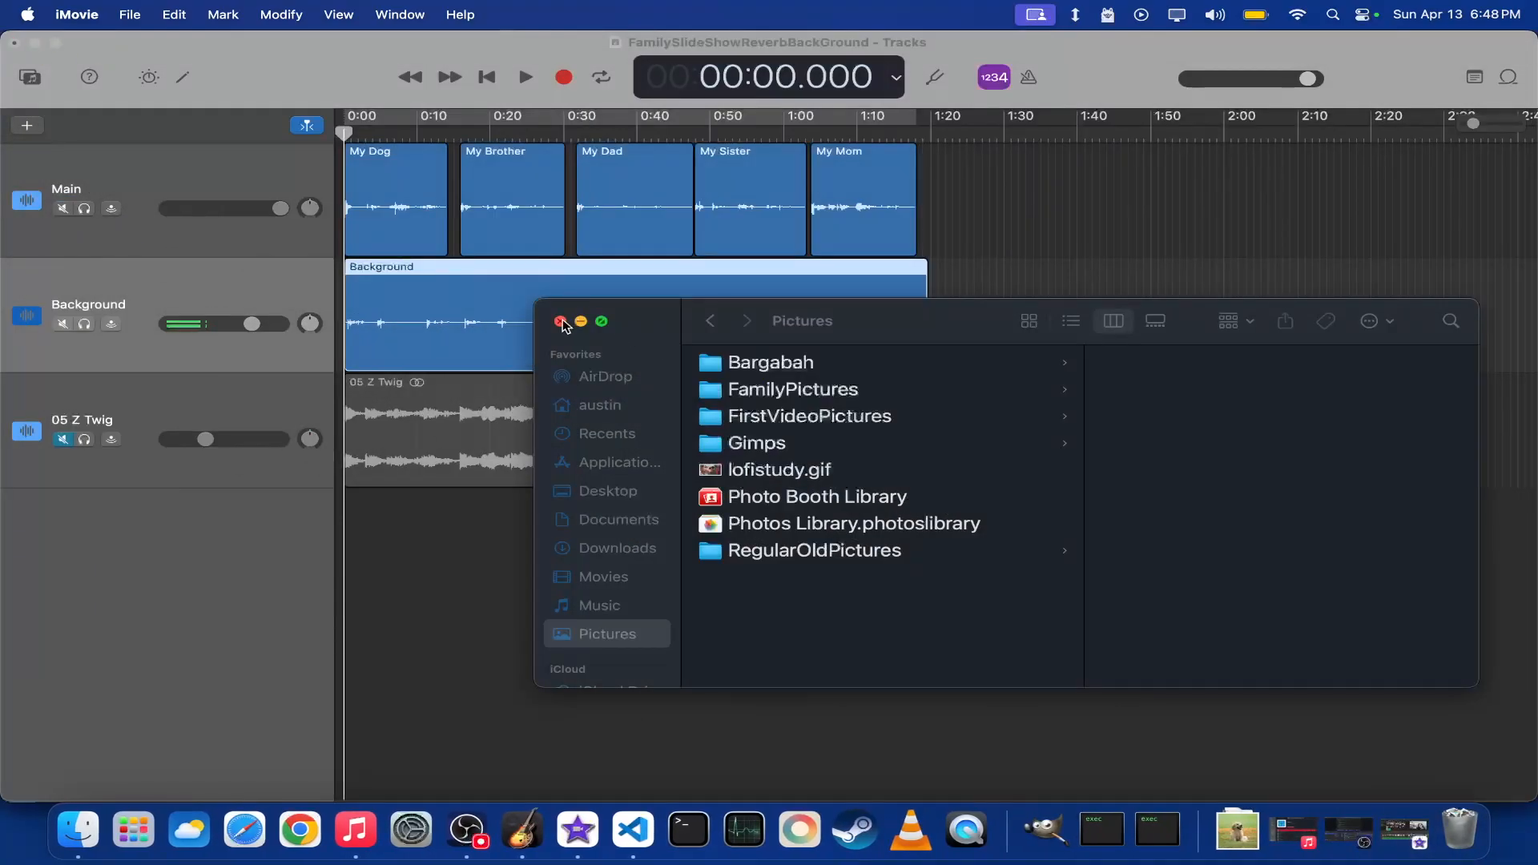
pyautogui.click(560, 321)
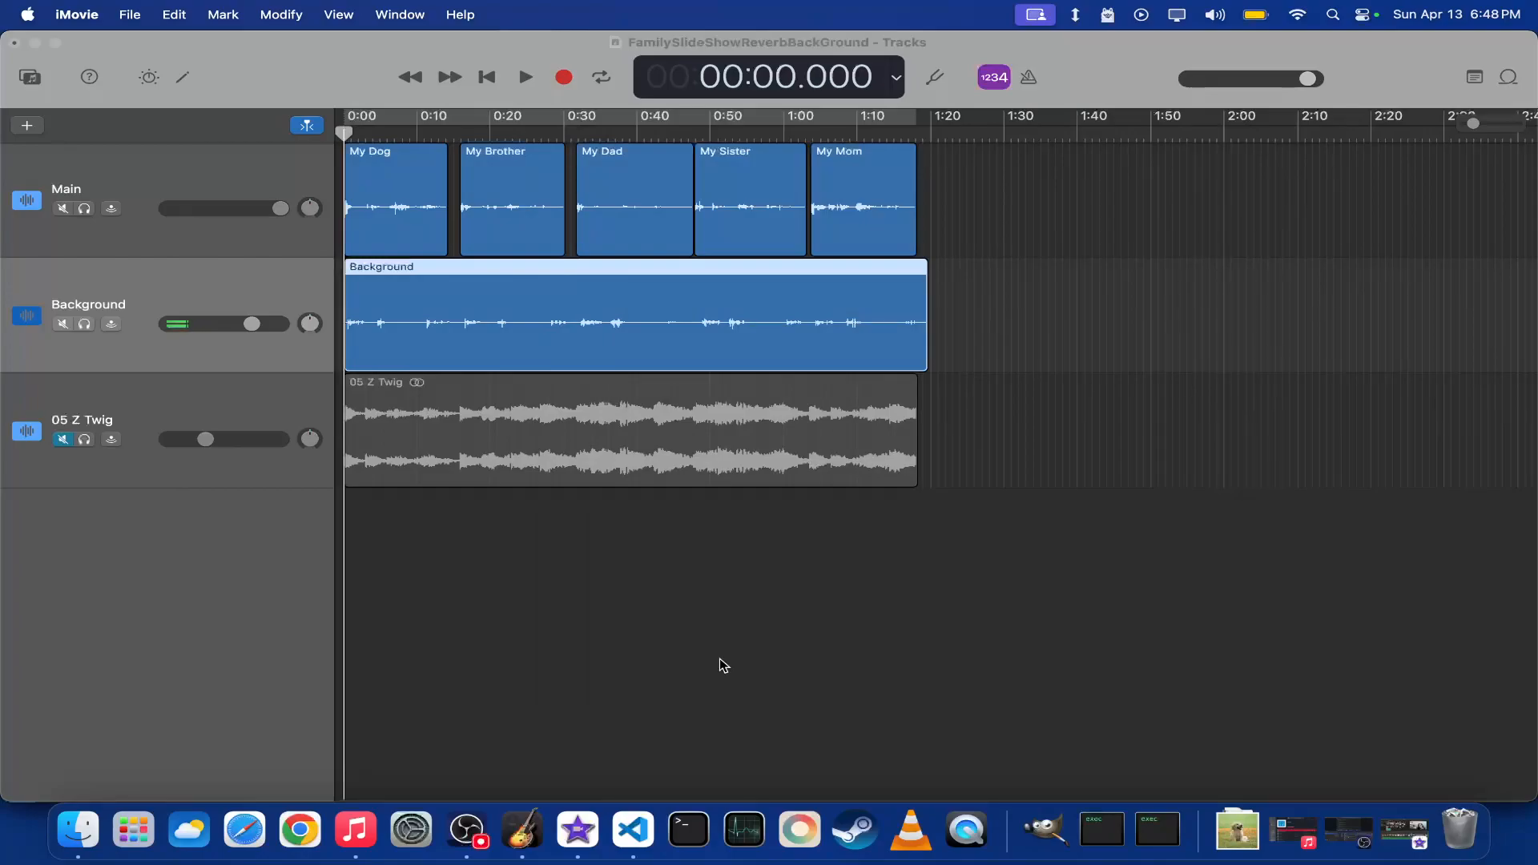